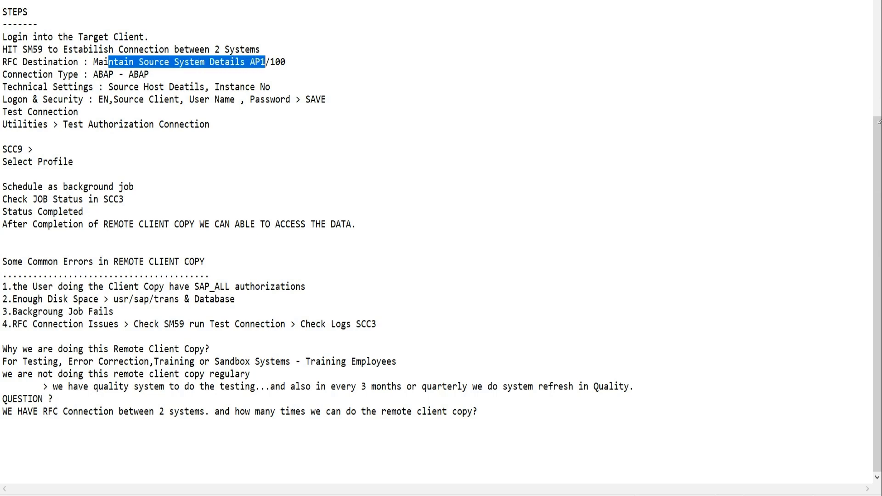
Review the notes on RFC destination and the ABAP - ABAP connection type against the Remote Client Copy diagram.
{"action": "left_click", "coordinate": [271, 62]}
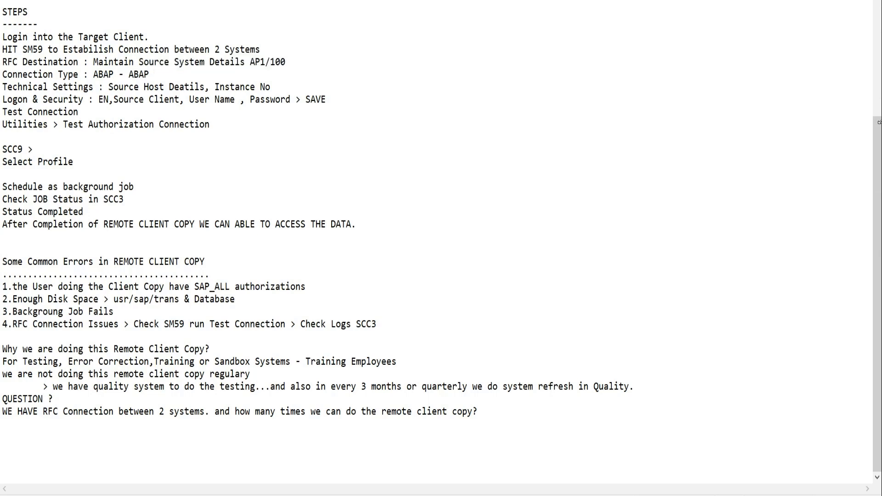
{"action": "left_click_drag", "start_coordinate": [2, 74], "coordinate": [149, 75]}
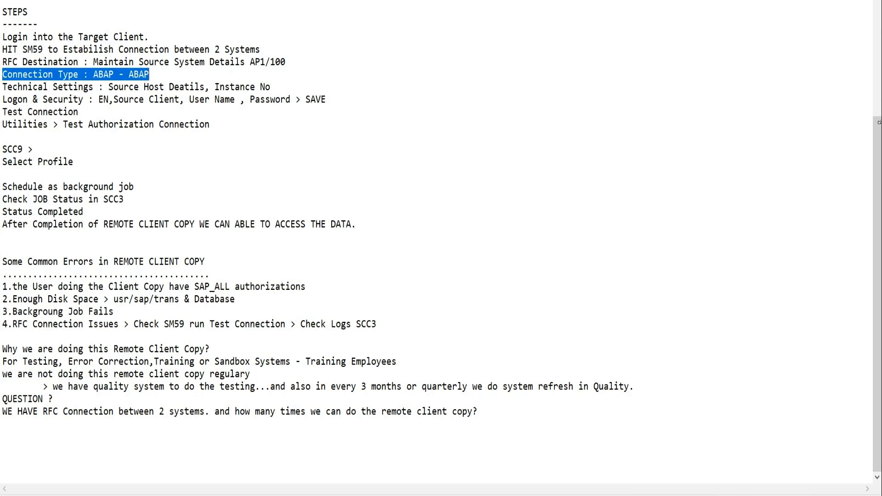
{"action": "left_click", "coordinate": [145, 74]}
{"action": "double_click", "coordinate": [144, 74]}
{"action": "key", "text": "alt+Tab"}
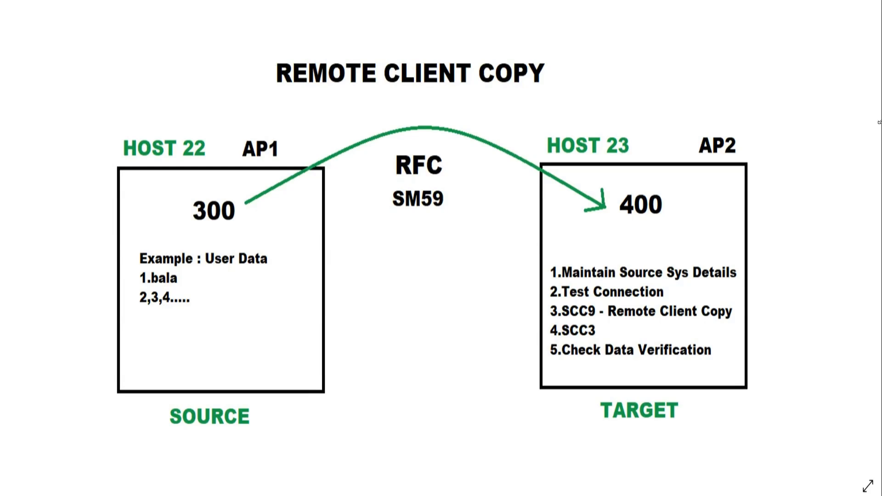
{"action": "key", "text": "alt+Tab"}
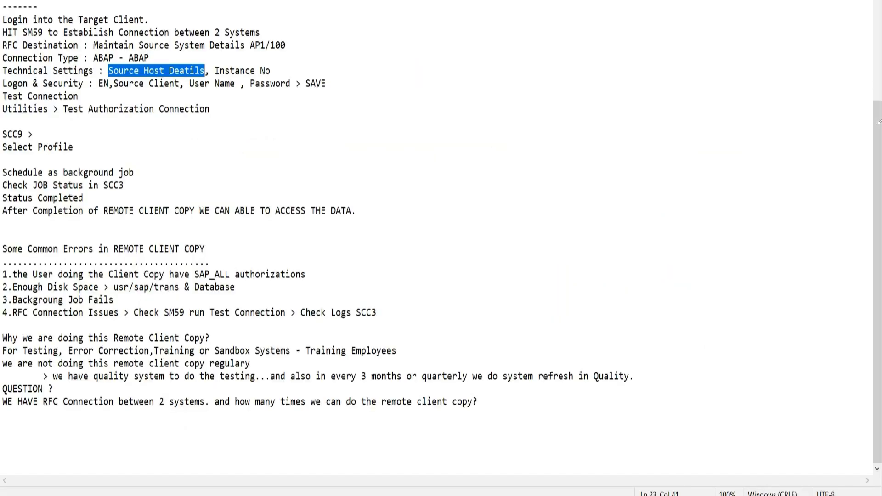
Examine the Technical Settings line in the notes, covering the source host details and instance number.
{"action": "left_click", "coordinate": [245, 71]}
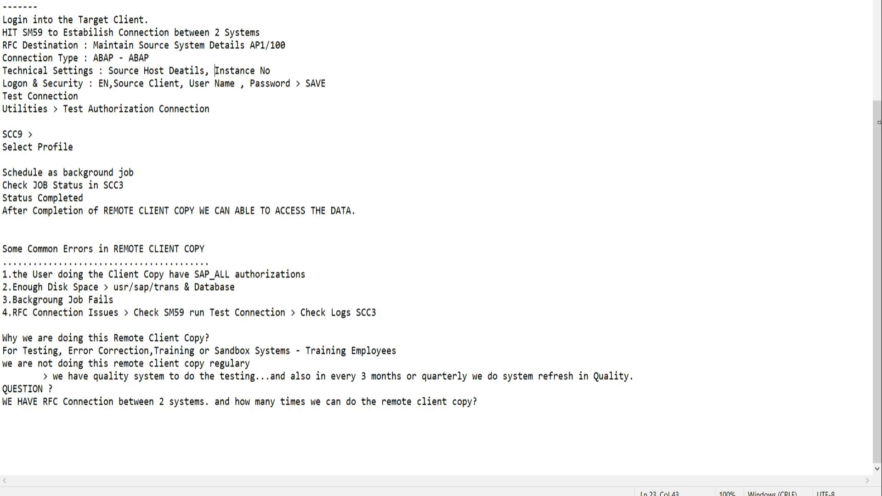
{"action": "key", "text": "ctrl+shift+Right"}
{"action": "key", "text": "ctrl+shift+Right"}
{"action": "key", "text": "Right"}
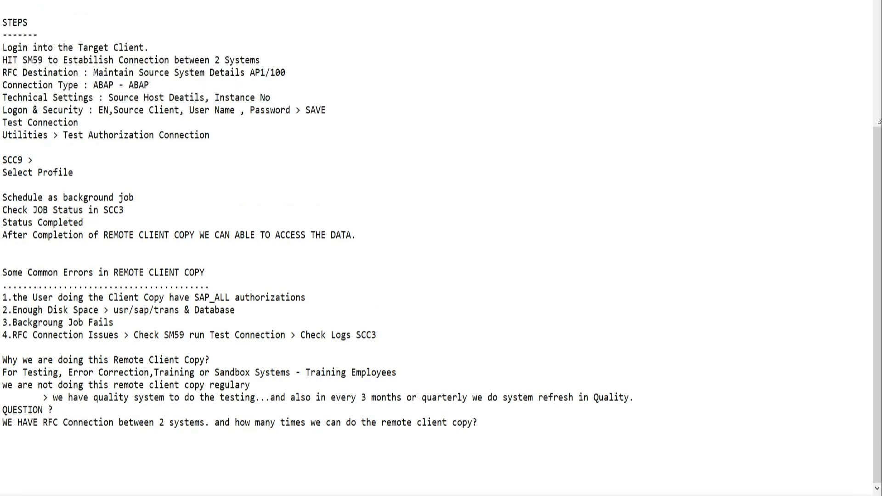
{"action": "key", "text": "ctrl+shift+Left"}
{"action": "key", "text": "ctrl+shift+Left"}
{"action": "key", "text": "shift+Up"}
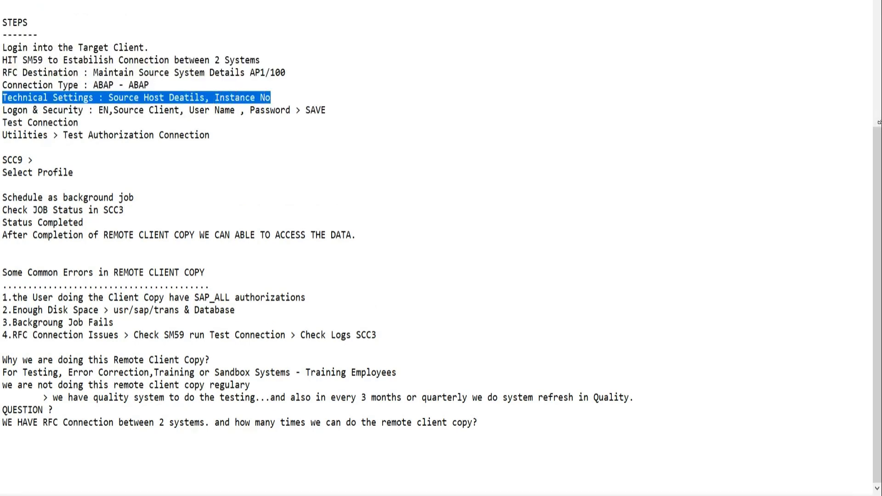
{"action": "left_click", "coordinate": [159, 97]}
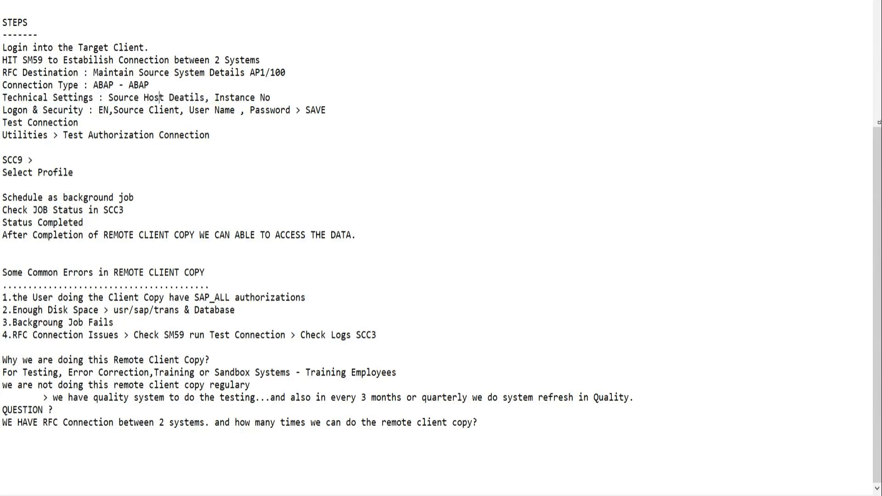
{"action": "left_click_drag", "start_coordinate": [108, 98], "coordinate": [204, 98]}
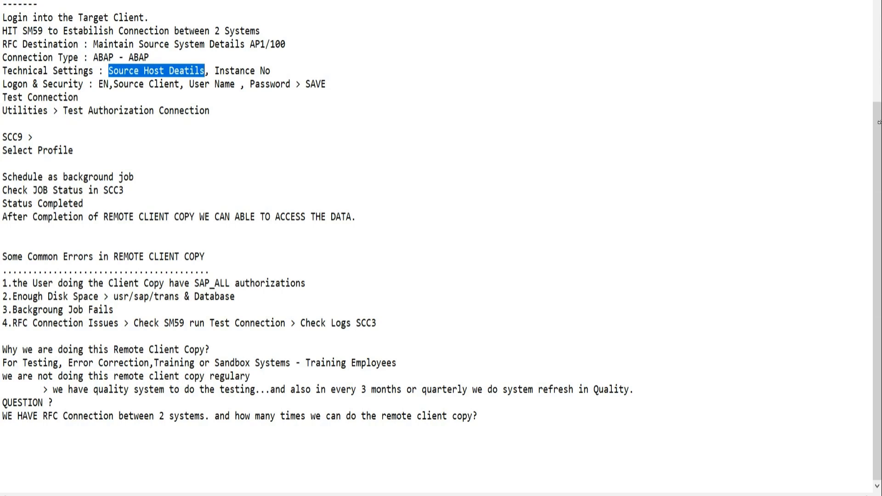
{"action": "left_click", "coordinate": [200, 70]}
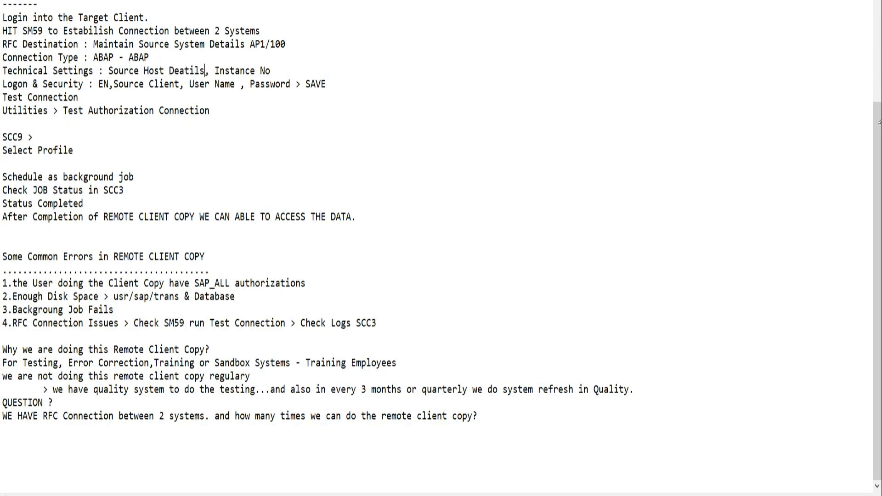
{"action": "left_click_drag", "start_coordinate": [205, 70], "coordinate": [168, 70]}
{"action": "left_click", "coordinate": [169, 70]}
{"action": "left_click_drag", "start_coordinate": [271, 70], "coordinate": [210, 70]}
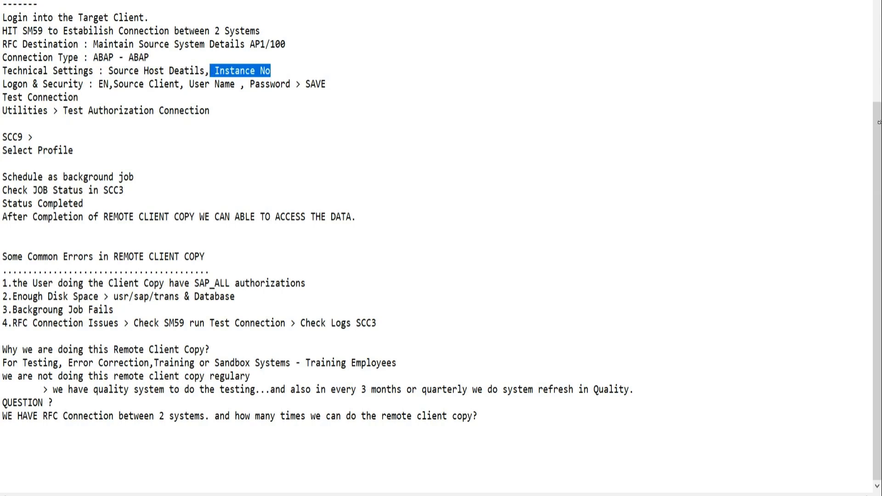
{"action": "key", "text": "Right"}
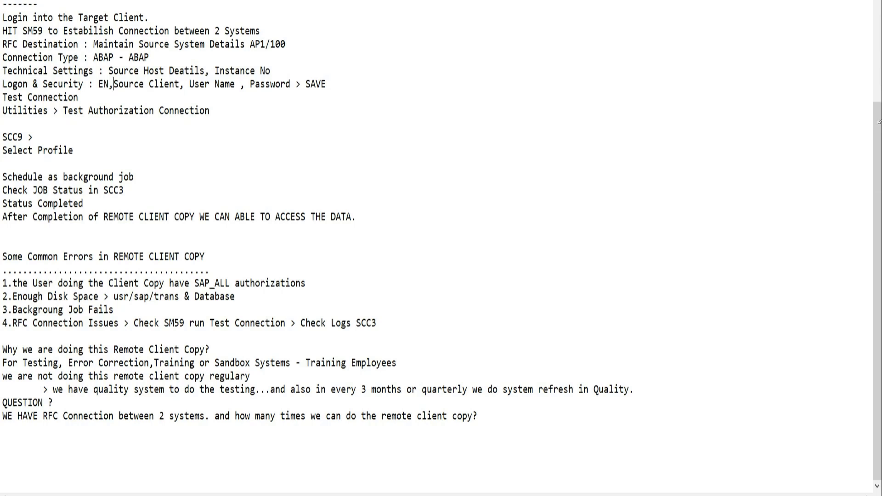
Examine the Logon & Security line for source client, user name and password, checking the source client in the diagram.
{"action": "key", "text": "shift+Right"}
{"action": "key", "text": "shift+Right"}
{"action": "key", "text": "shift+Right"}
{"action": "key", "text": "shift+Right"}
{"action": "key", "text": "shift+Right"}
{"action": "key", "text": "shift+Right"}
{"action": "key", "text": "shift+Right"}
{"action": "key", "text": "shift+Right"}
{"action": "key", "text": "shift+Right"}
{"action": "key", "text": "shift+Right"}
{"action": "key", "text": "shift+Right"}
{"action": "key", "text": "shift+Right"}
{"action": "key", "text": "shift+Right"}
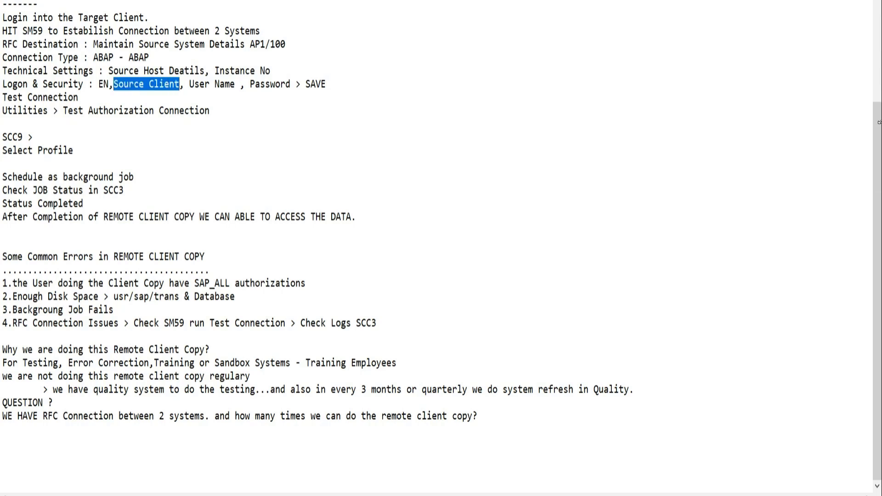
{"action": "key", "text": "alt+Tab"}
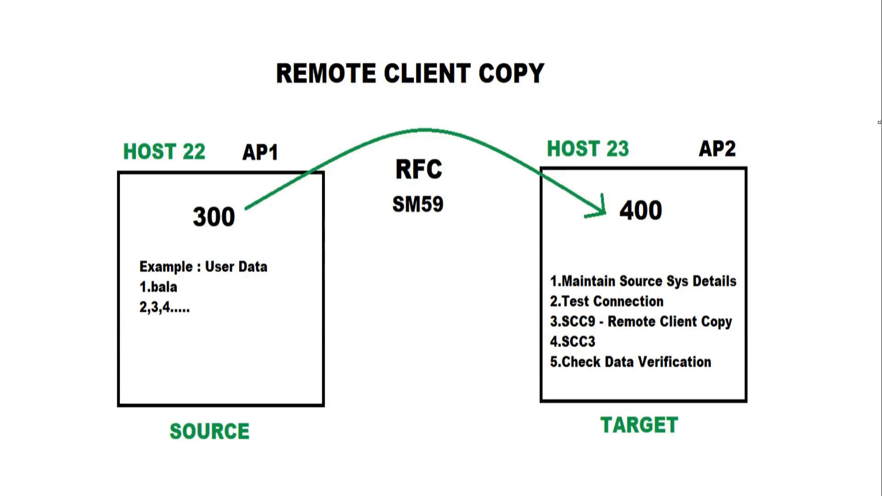
{"action": "key", "text": "alt+Tab"}
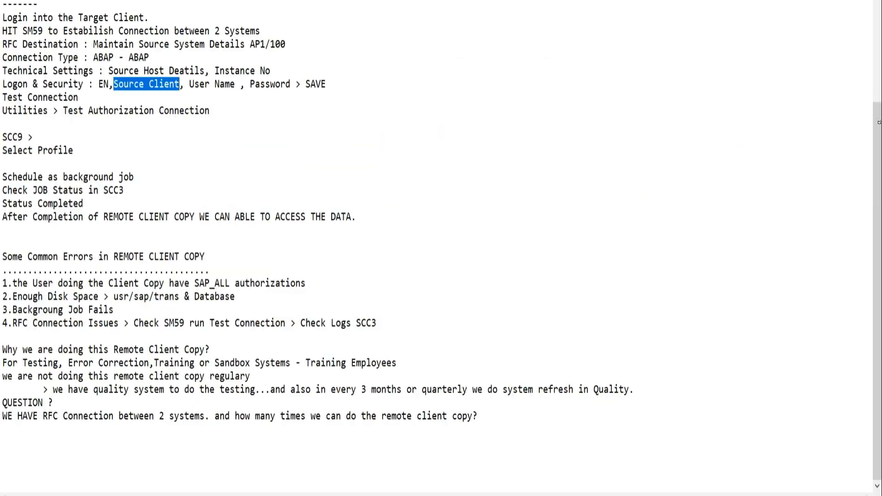
{"action": "left_click", "coordinate": [210, 84]}
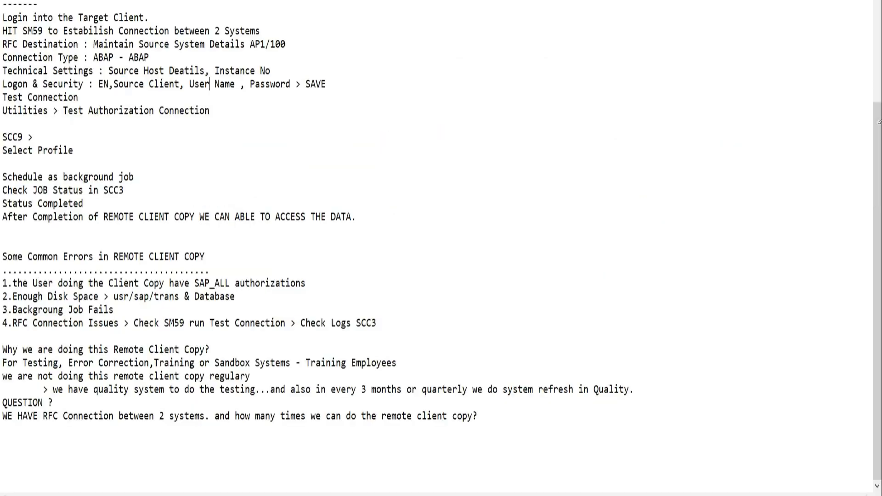
{"action": "left_click_drag", "start_coordinate": [190, 84], "coordinate": [286, 84]}
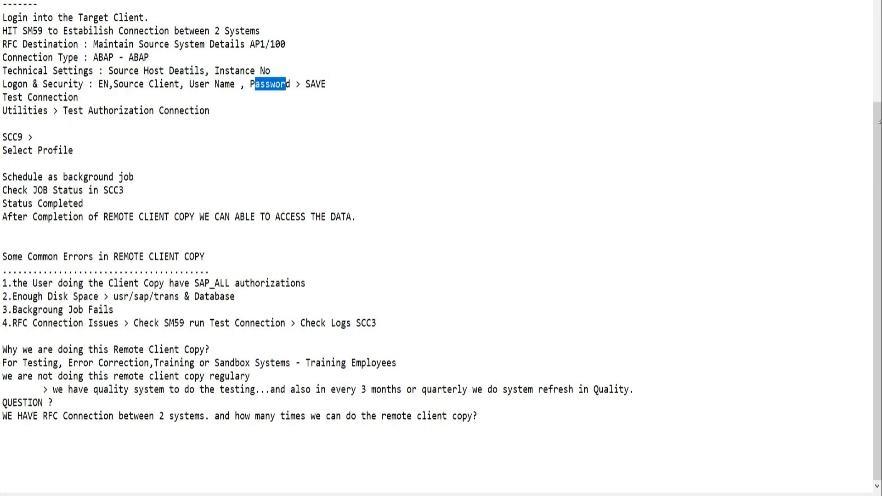
Review the Test Connection and Test Authorization Connection notes and compare them with the Remote Client Copy diagram.
{"action": "left_click", "coordinate": [210, 111]}
{"action": "left_click_drag", "start_coordinate": [83, 97], "coordinate": [2, 97]}
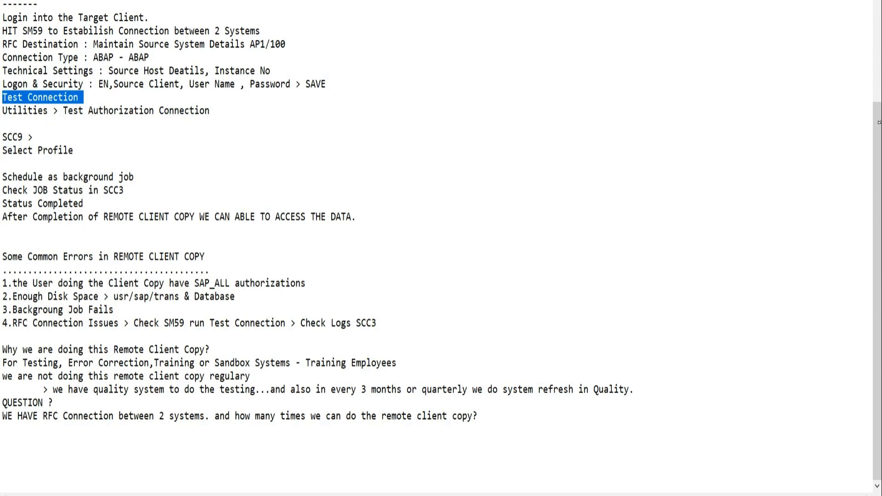
{"action": "left_click", "coordinate": [84, 98]}
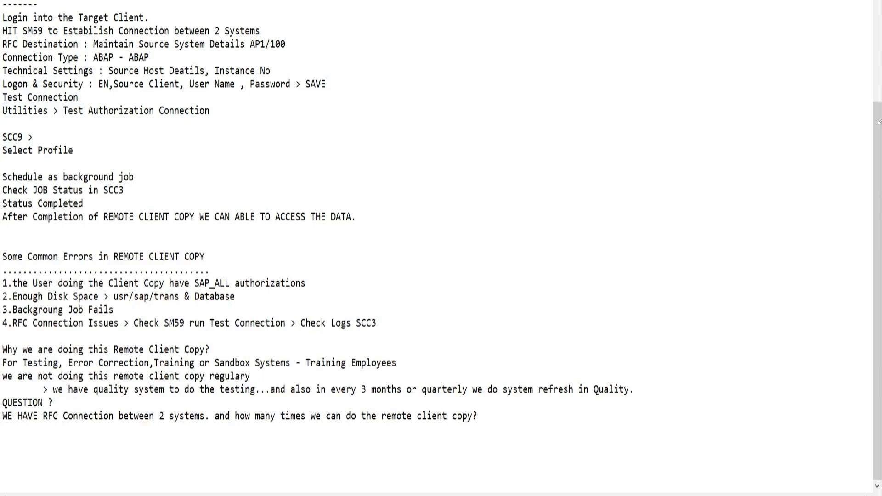
{"action": "left_click_drag", "start_coordinate": [3, 111], "coordinate": [48, 111]}
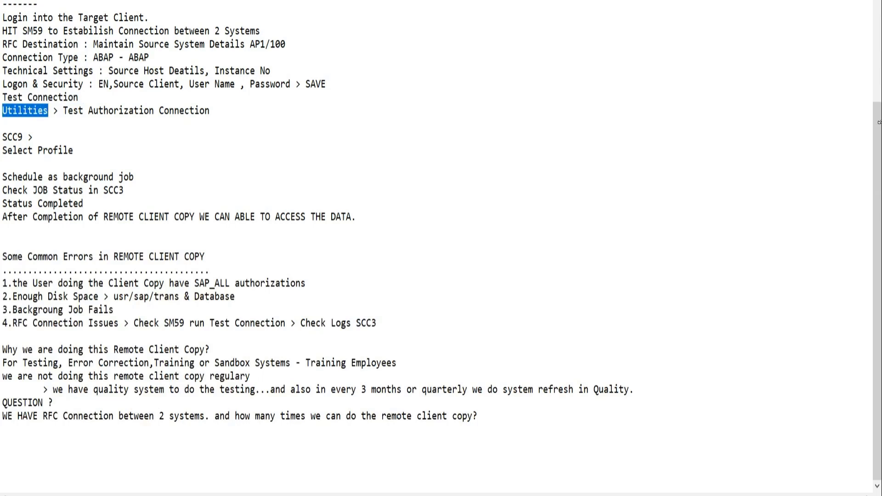
{"action": "left_click", "coordinate": [78, 111]}
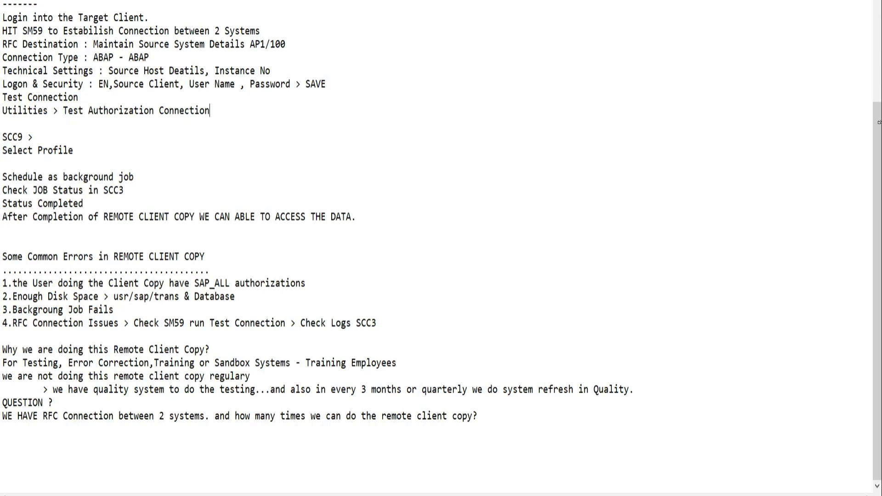
{"action": "key", "text": "alt+Tab"}
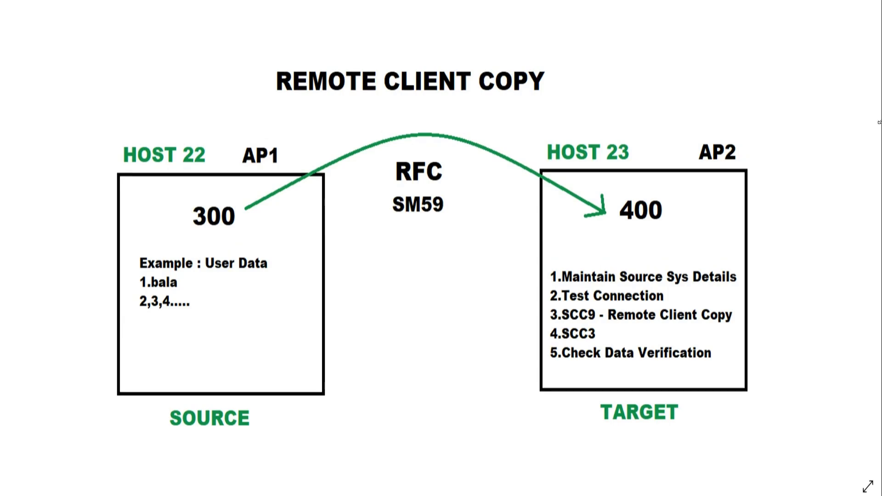
{"action": "key", "text": "alt+Tab"}
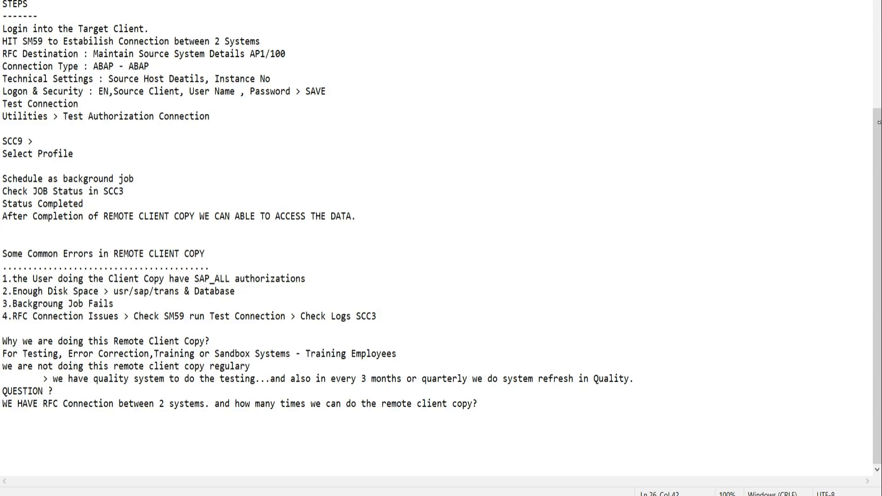
Examine the background job and Select Profile lines of the SCC9 section in the notes.
{"action": "key", "text": "ctrl+shift+Left"}
{"action": "key", "text": "ctrl+shift+Left"}
{"action": "key", "text": "ctrl+shift+Left"}
{"action": "key", "text": "ctrl+shift+Left"}
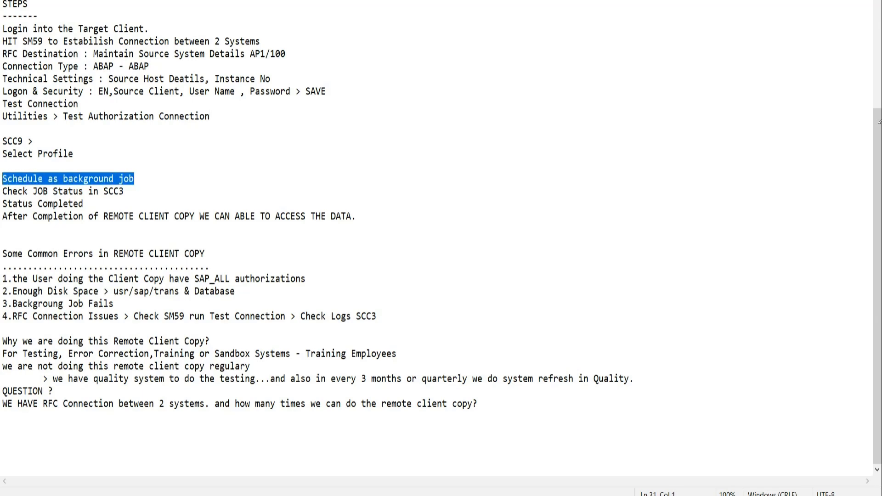
{"action": "key", "text": "Left"}
{"action": "key", "text": "Left"}
{"action": "key", "text": "ctrl+shift+Left"}
{"action": "key", "text": "ctrl+shift+Left"}
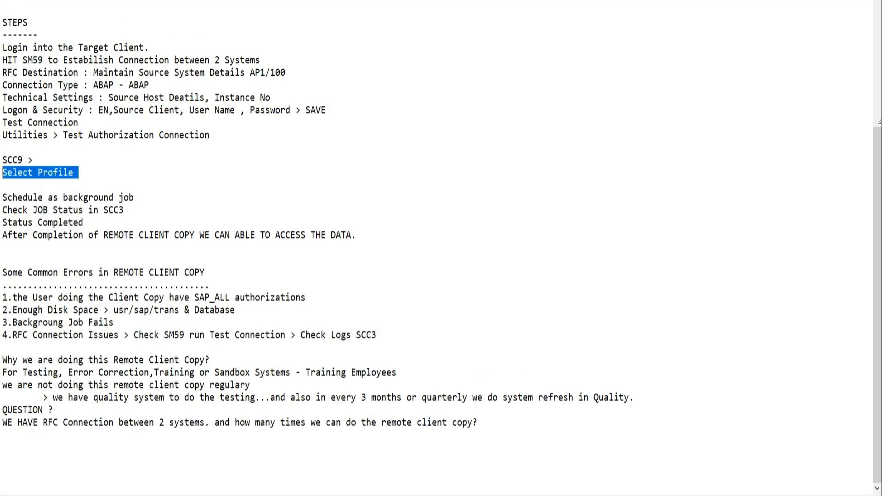
Add the line "SOURCE CLIENT :" below Select Profile in the SCC9 section of the notes.
{"action": "key", "text": "Down"}
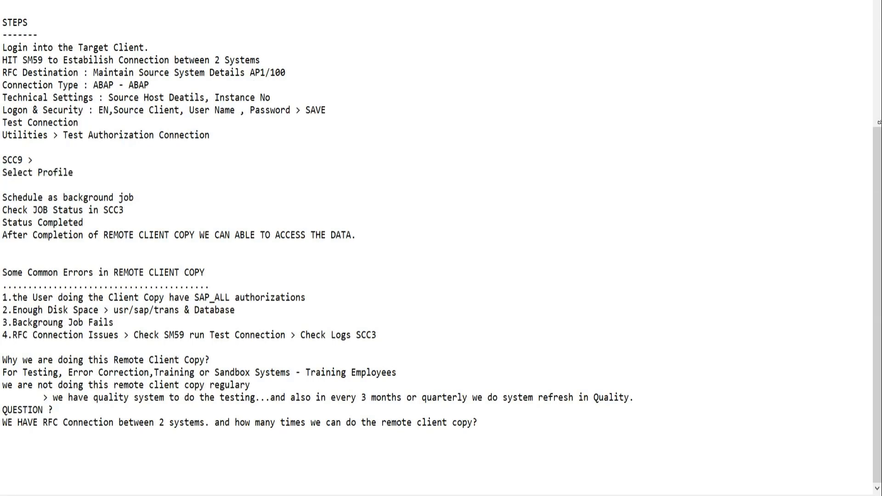
{"action": "type", "text": "SOURCE CLIENT"}
{"action": "key", "text": "Caps_Lock"}
{"action": "type", "text": ":"}
Review the notes on scheduling the background job and checking its status in SCC3, then the Remote Client Copy diagram.
{"action": "key", "text": "Up"}
{"action": "key", "text": "shift+Right"}
{"action": "key", "text": "shift+Right"}
{"action": "key", "text": "shift+Right"}
{"action": "key", "text": "shift+Right"}
{"action": "key", "text": "shift+Right"}
{"action": "key", "text": "shift+Right"}
{"action": "key", "text": "shift+Right"}
{"action": "key", "text": "shift+Right"}
{"action": "key", "text": "shift+Right"}
{"action": "key", "text": "shift+Right"}
{"action": "key", "text": "shift+Right"}
{"action": "key", "text": "shift+Right"}
{"action": "key", "text": "shift+Right"}
{"action": "key", "text": "shift+Right"}
{"action": "key", "text": "shift+Right"}
{"action": "key", "text": "shift+Right"}
{"action": "key", "text": "shift+Right"}
{"action": "key", "text": "shift+Right"}
{"action": "key", "text": "shift+Right"}
{"action": "key", "text": "shift+Right"}
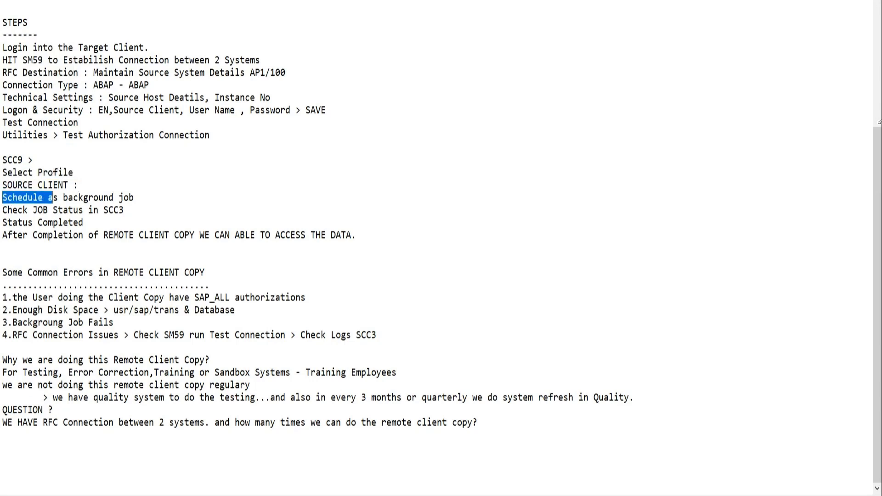
{"action": "key", "text": "Down"}
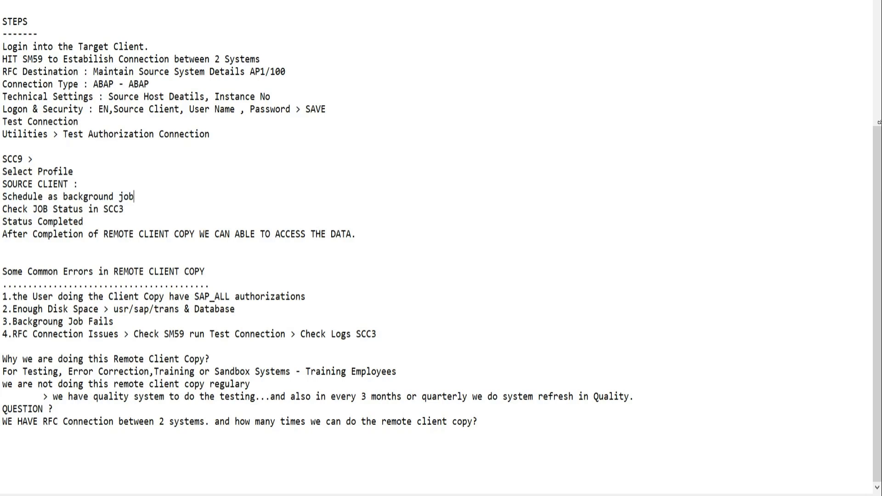
{"action": "key", "text": "shift+Left"}
{"action": "key", "text": "shift+Left"}
{"action": "key", "text": "shift+Left"}
{"action": "key", "text": "shift+Left"}
{"action": "key", "text": "shift+Left"}
{"action": "key", "text": "shift+Left"}
{"action": "key", "text": "shift+Left"}
{"action": "key", "text": "shift+Left"}
{"action": "key", "text": "shift+Left"}
{"action": "key", "text": "shift+Left"}
{"action": "key", "text": "shift+Left"}
{"action": "key", "text": "shift+Up"}
{"action": "key", "text": "shift+Home"}
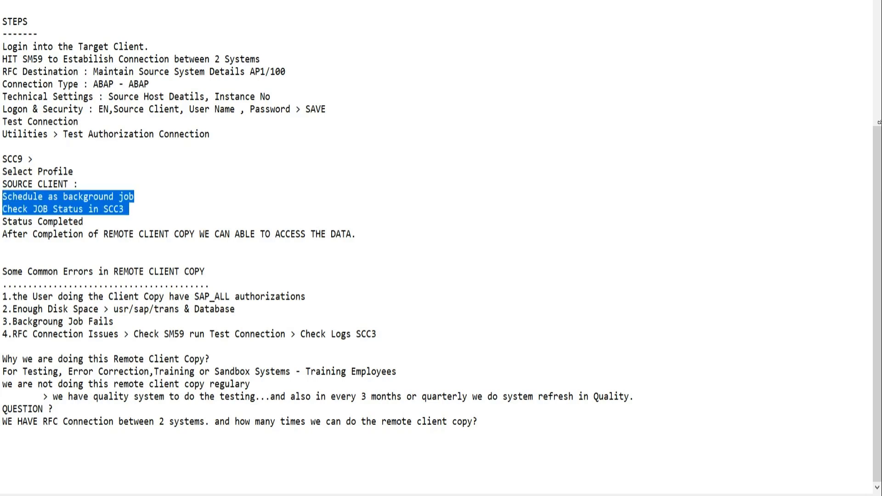
{"action": "left_click", "coordinate": [94, 209]}
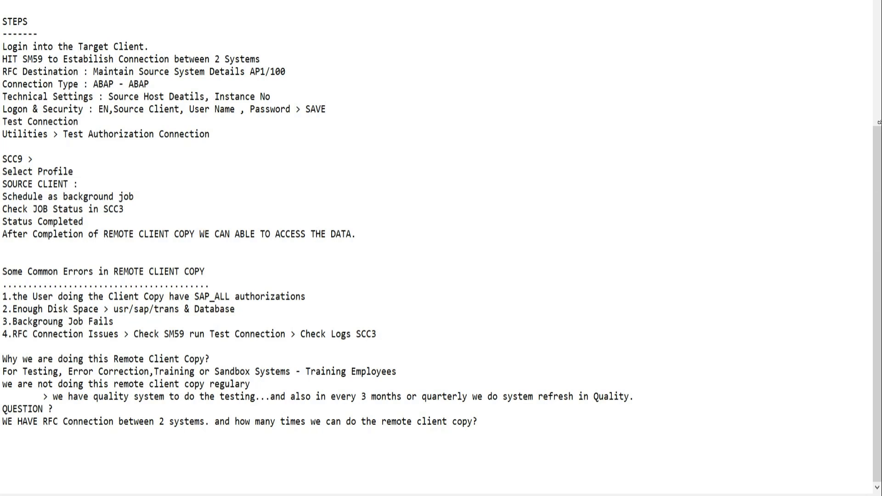
{"action": "key", "text": "alt+Tab"}
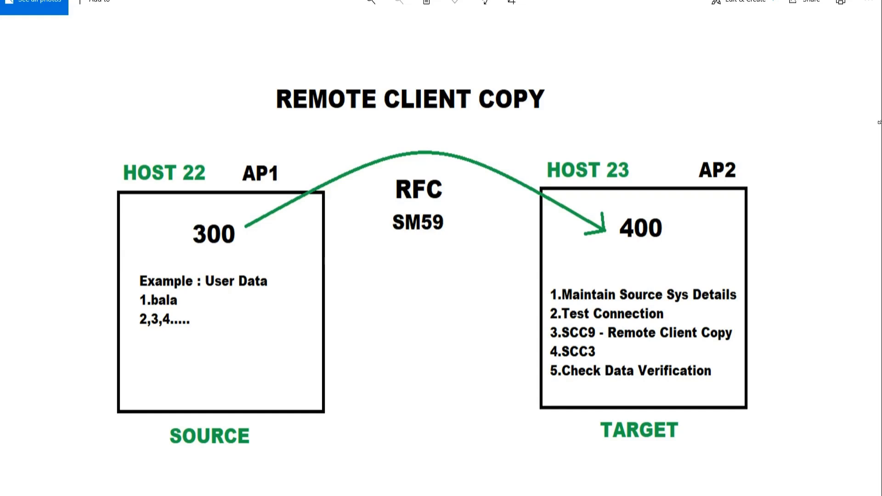
{"action": "key", "text": "alt+Tab"}
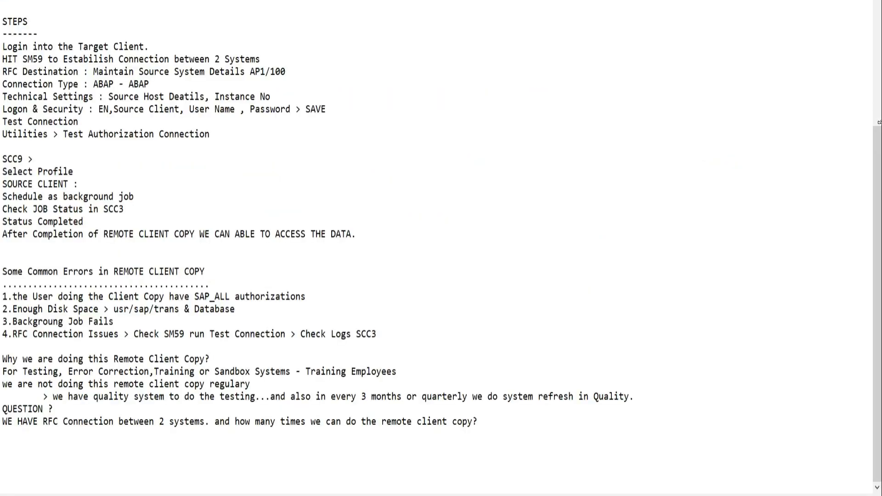
Switch to the AP1 logon screen in SAP and set the client to 000.
{"action": "key", "text": "alt+Tab"}
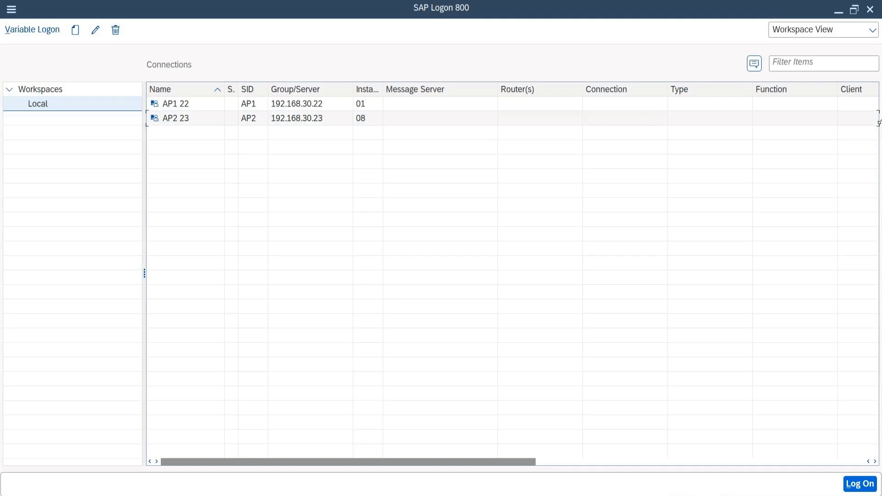
{"action": "key", "text": "alt+Tab"}
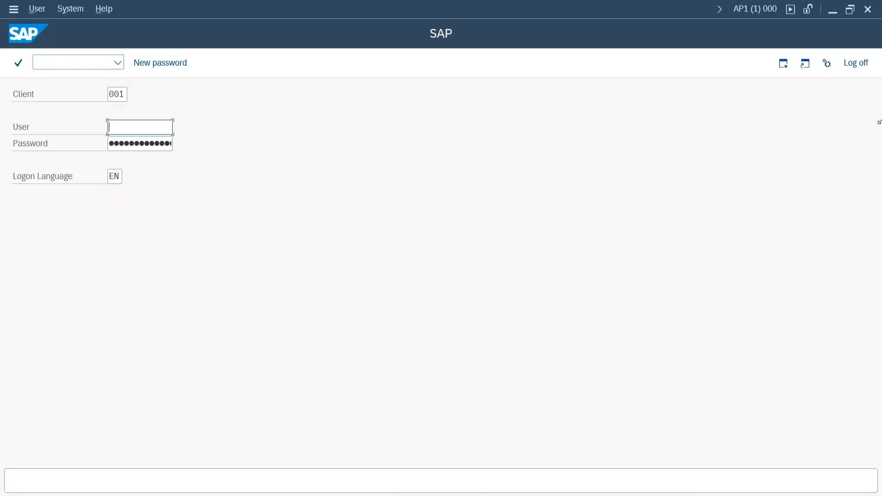
{"action": "key", "text": "shift+Tab"}
{"action": "key", "text": "BackSpace"}
{"action": "type", "text": "0"}
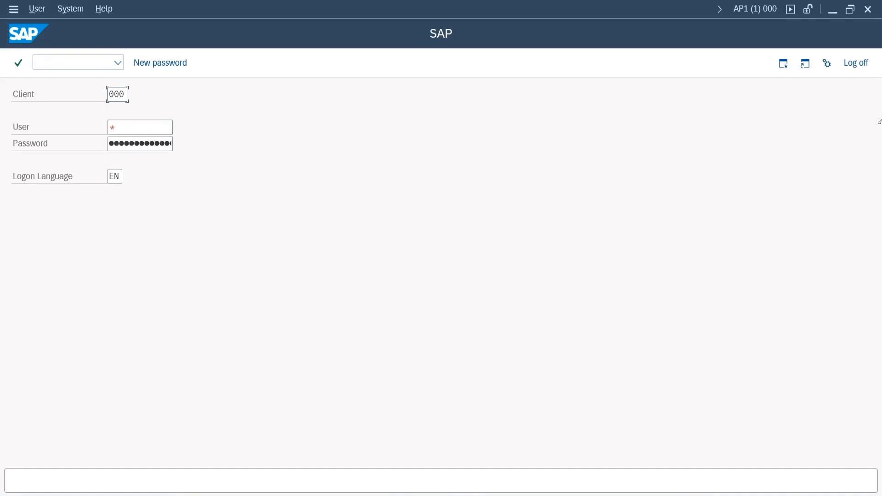
Log on to AP1 client 300 with the dialog user's name and enter the account password.
{"action": "key", "text": "BackSpace"}
{"action": "key", "text": "BackSpace"}
{"action": "key", "text": "BackSpace"}
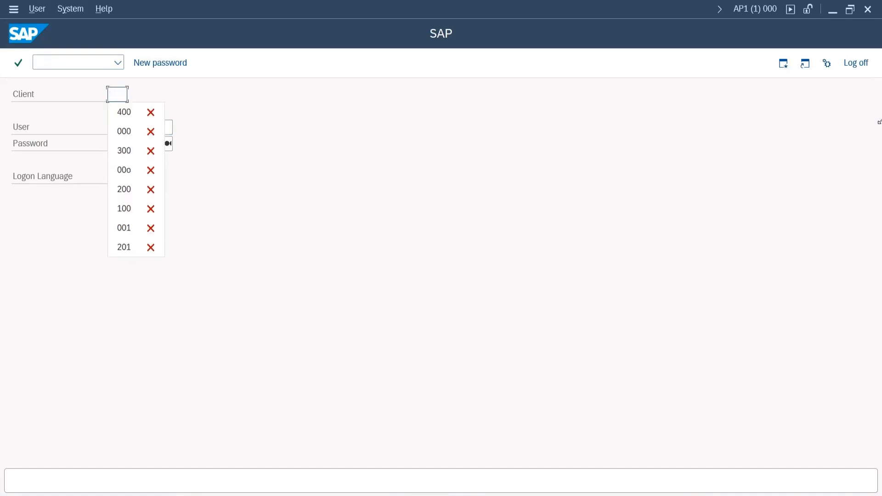
{"action": "type", "text": "300"}
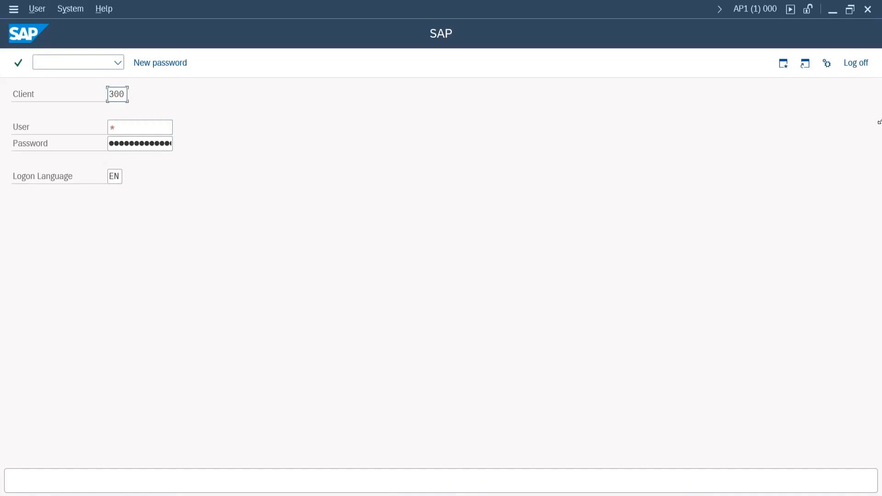
{"action": "key", "text": "Tab"}
{"action": "type", "text": "bala"}
{"action": "key", "text": "Tab"}
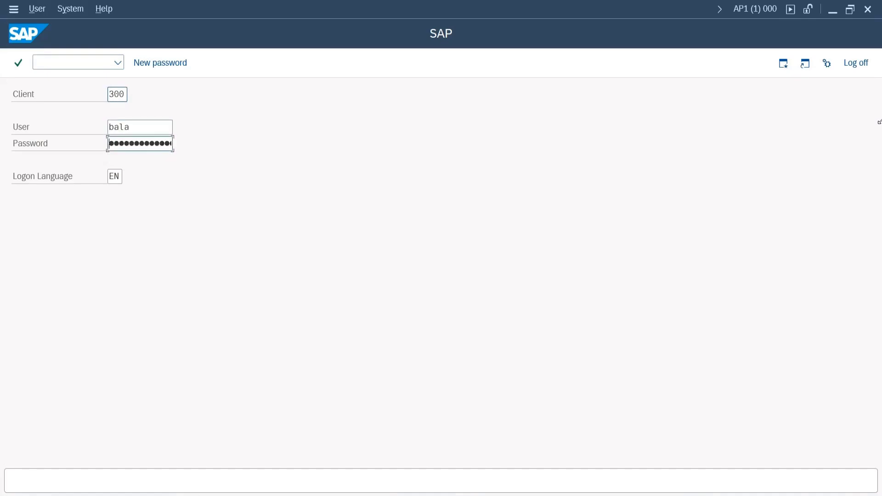
{"action": "key", "text": "Caps_Lock"}
{"action": "key", "text": "Caps_Lock"}
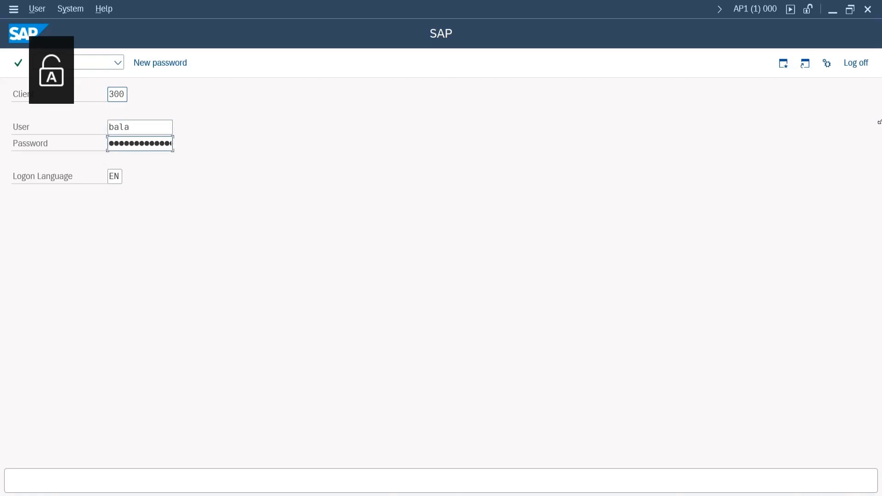
{"action": "key", "text": "Return"}
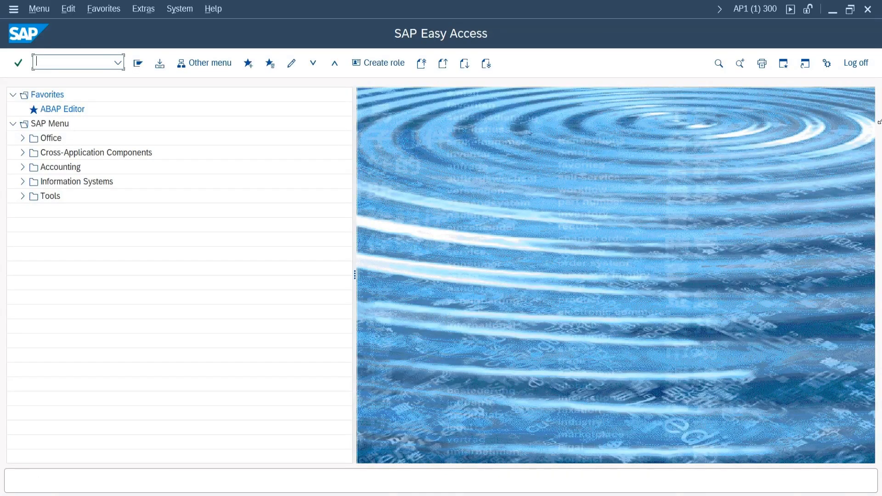
Check the system, client and user details of the AP1 session and of the open AP2 session.
{"action": "left_click", "coordinate": [754, 9]}
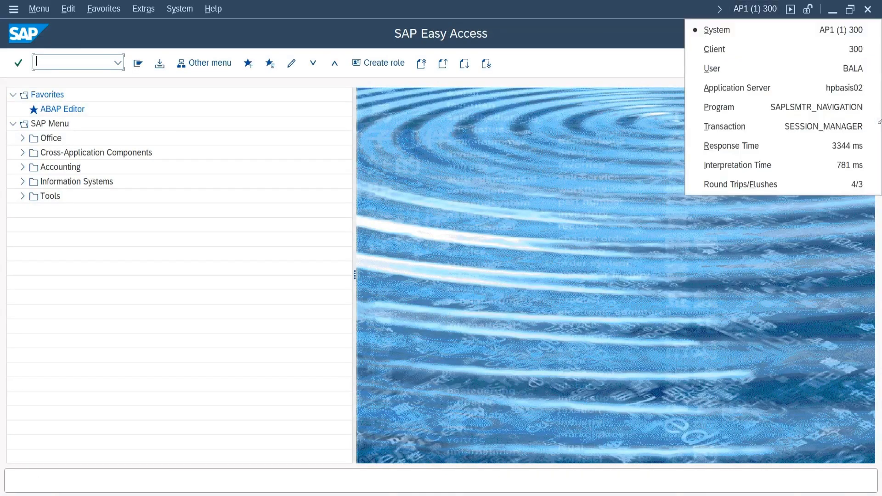
{"action": "left_click", "coordinate": [832, 9]}
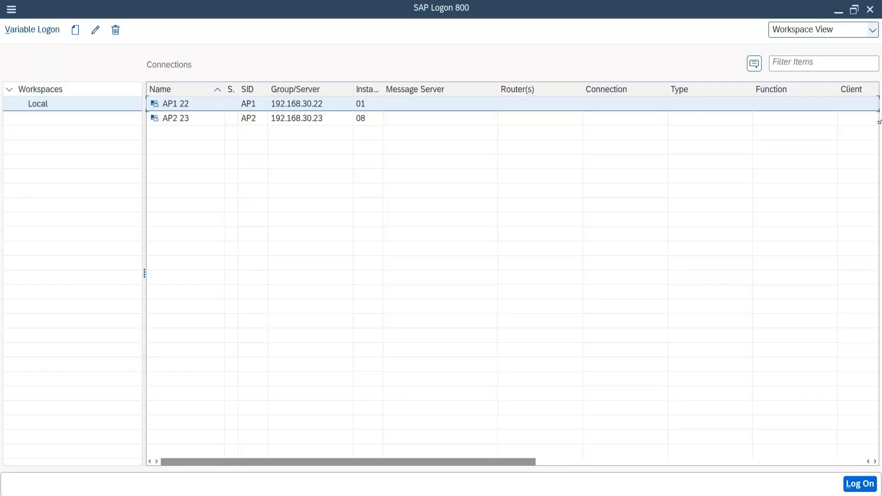
{"action": "left_click", "coordinate": [838, 9]}
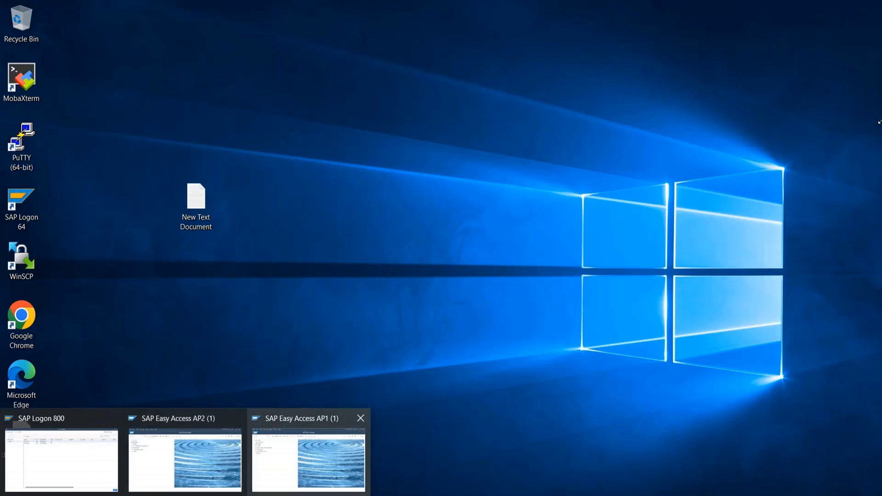
{"action": "left_click", "coordinate": [308, 460]}
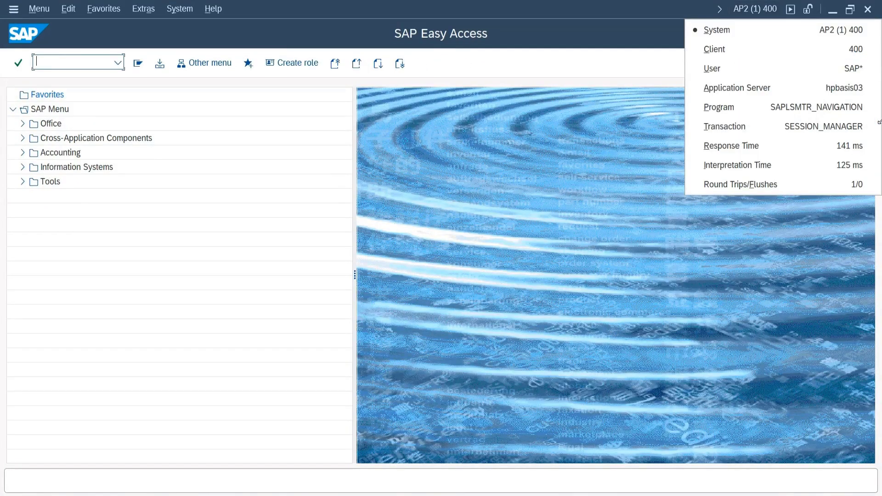
{"action": "key", "text": "Escape"}
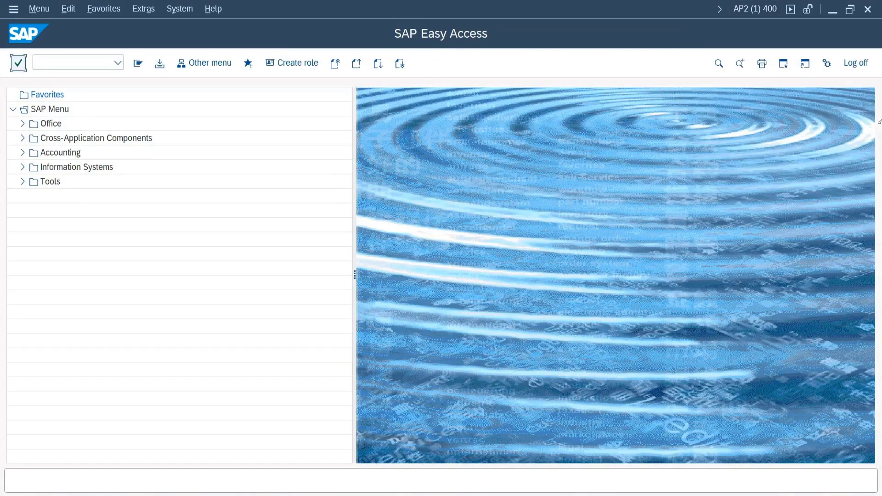
Run transaction SU01 in AP2 client 400 and search for all users with the wildcard *.
{"action": "left_click", "coordinate": [855, 63]}
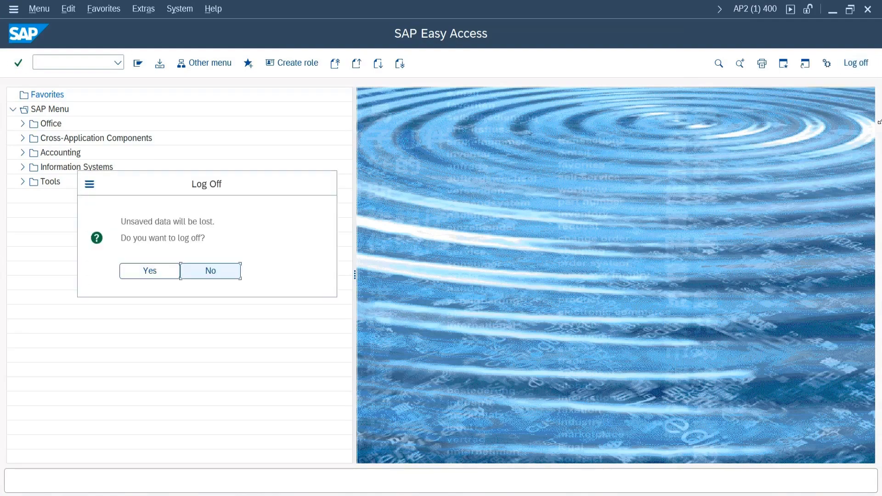
{"action": "key", "text": "Return"}
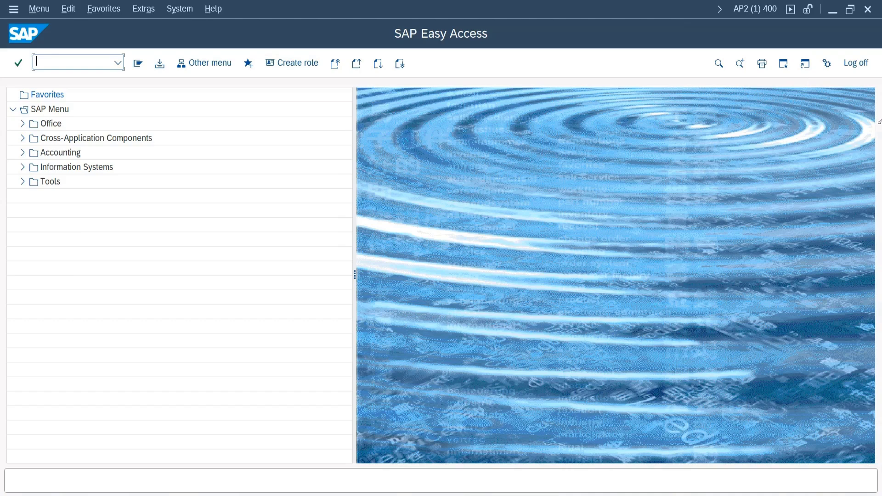
{"action": "type", "text": "su01"}
{"action": "key", "text": "Return"}
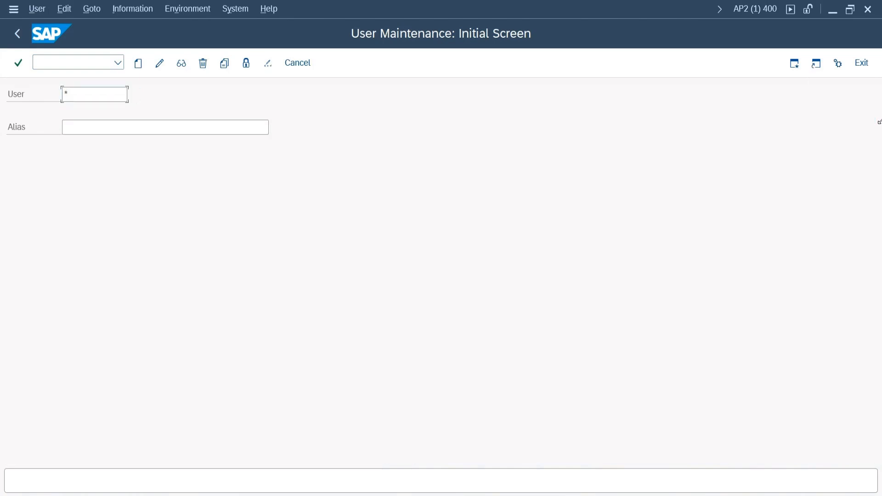
{"action": "key", "text": "F4"}
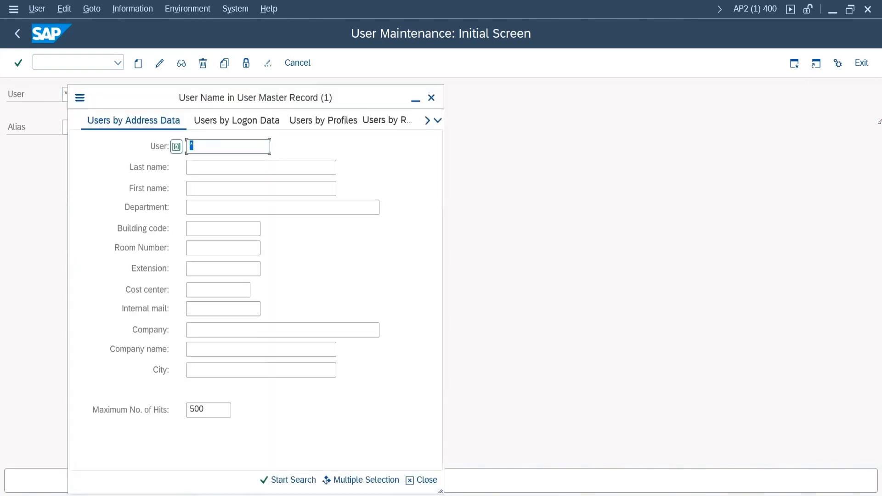
{"action": "key", "text": "Return"}
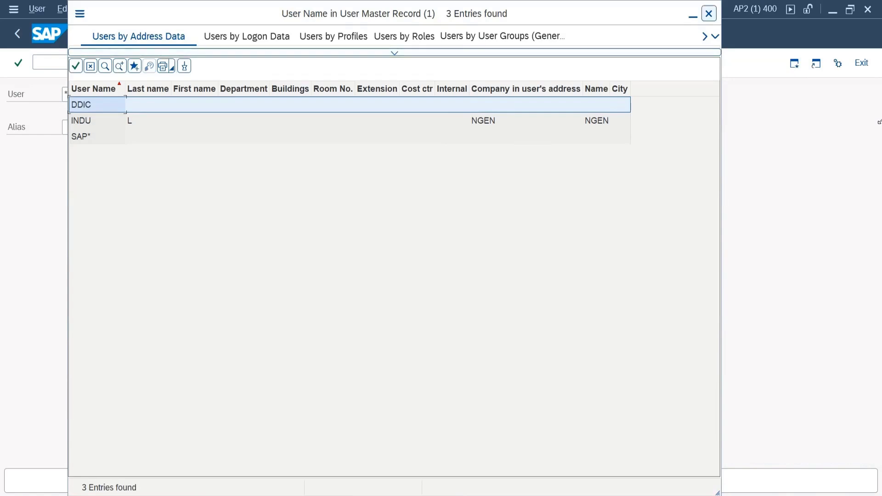
{"action": "left_click", "coordinate": [709, 13]}
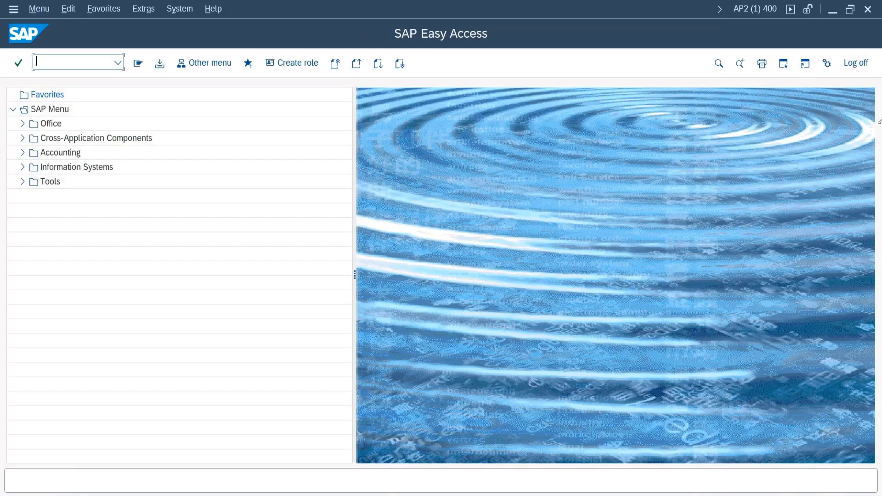
Log off from the AP2 client 400 session and open a new AP2 logon screen from SAP Logon.
{"action": "left_click", "coordinate": [855, 63]}
{"action": "left_click", "coordinate": [150, 271]}
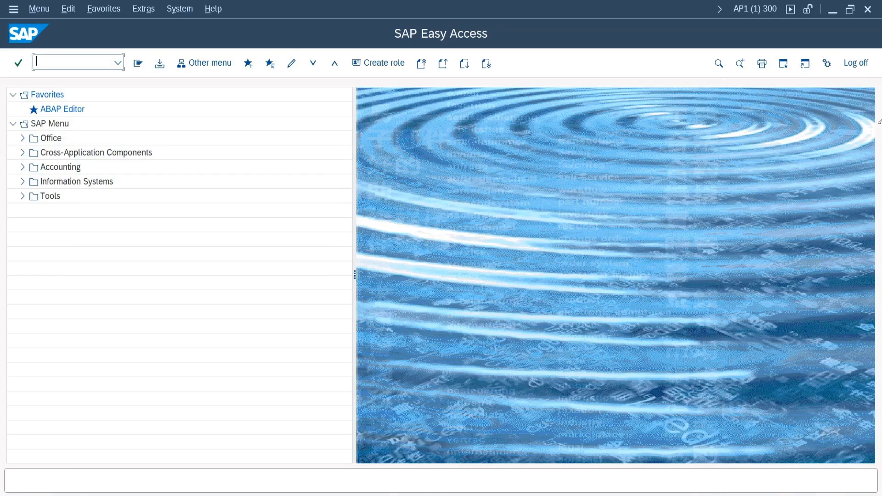
{"action": "left_click", "coordinate": [832, 10]}
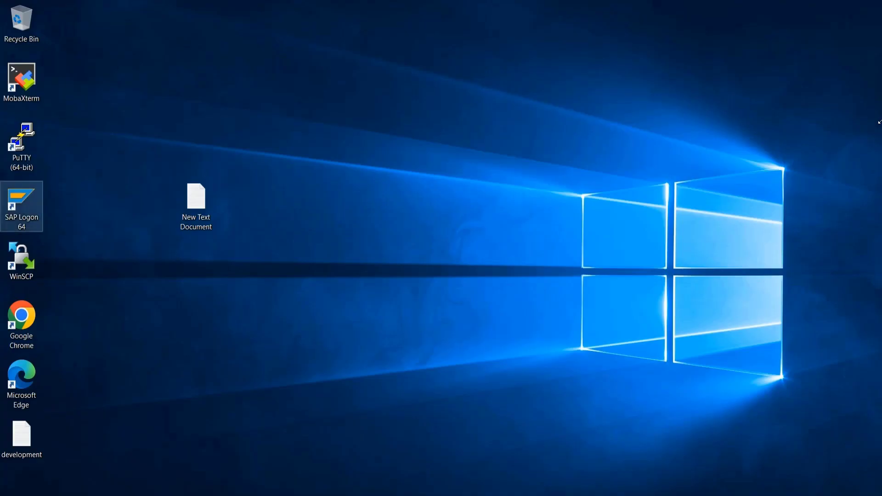
{"action": "mouse_move", "coordinate": [184, 494]}
{"action": "left_click", "coordinate": [123, 459]}
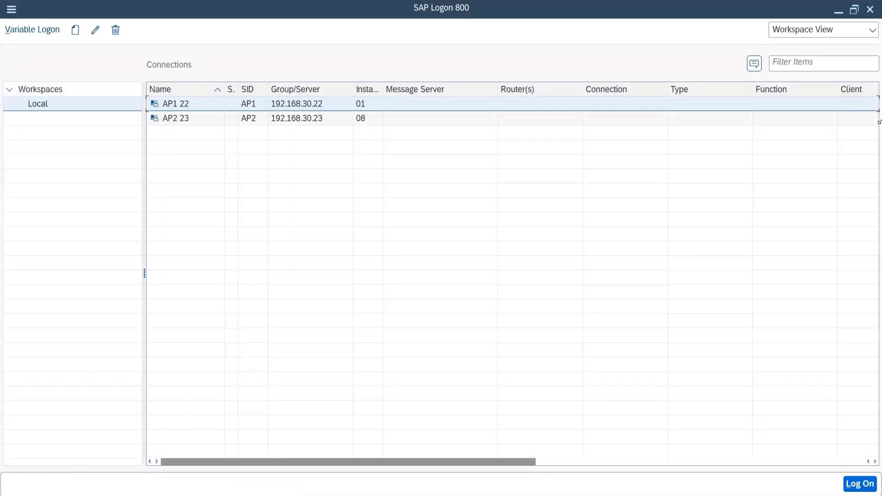
{"action": "double_click", "coordinate": [176, 118]}
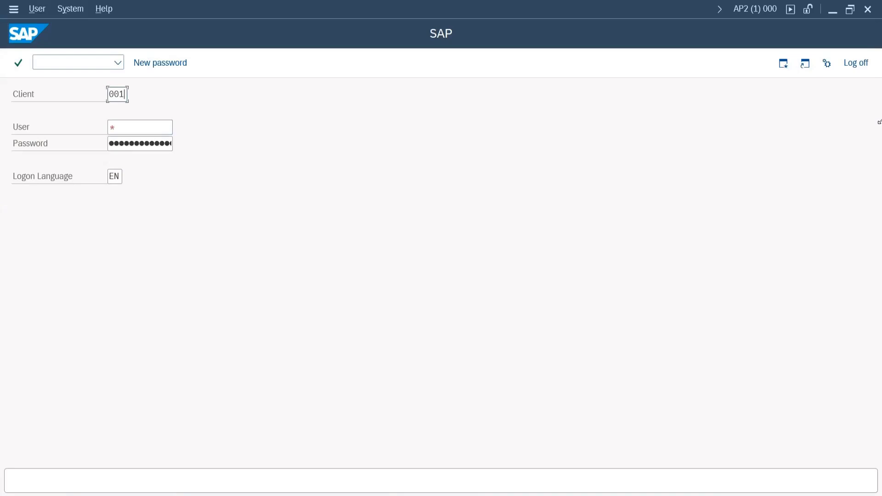
Log on to AP2 client 400 with the dialog user's name and enter the account password.
{"action": "key", "text": "shift+Home"}
{"action": "key", "text": "BackSpace"}
{"action": "type", "text": "400"}
{"action": "key", "text": "Tab"}
{"action": "type", "text": "indu"}
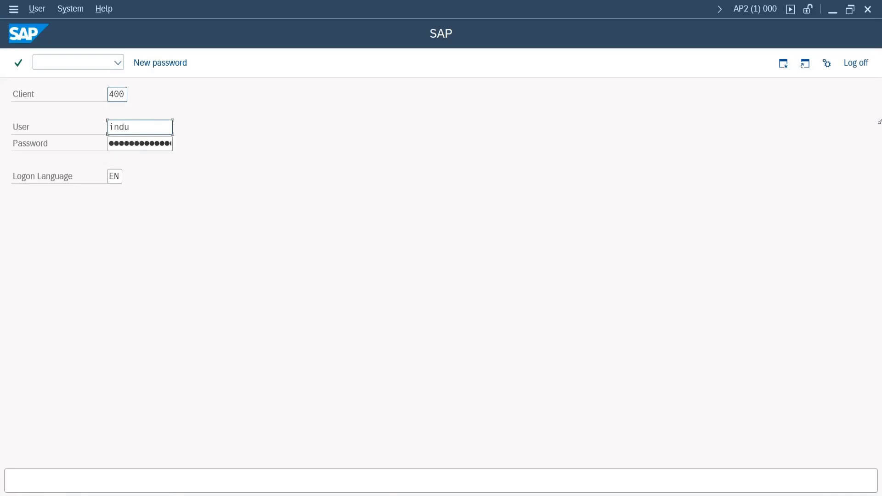
{"action": "key", "text": "Tab"}
{"action": "key", "text": "Caps_Lock"}
{"action": "key", "text": "Caps_Lock"}
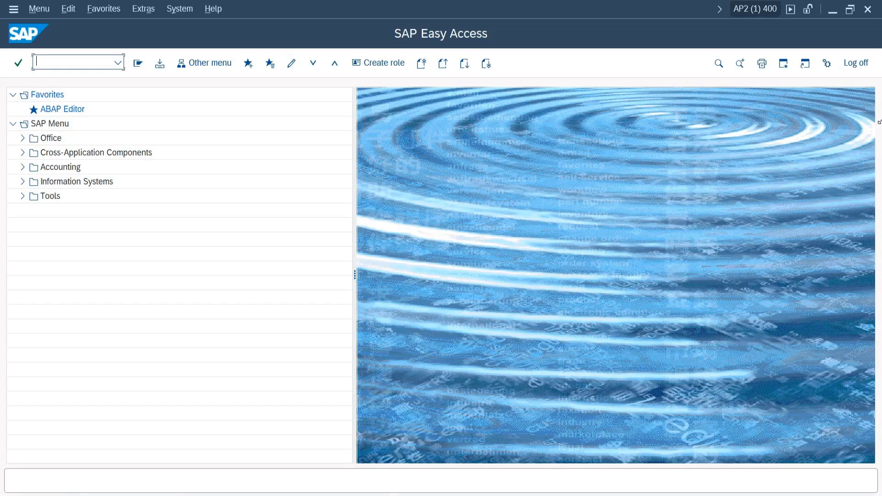
Compare the system, client, user and application server details of the new AP2 session with the AP1 session.
{"action": "left_click", "coordinate": [755, 8]}
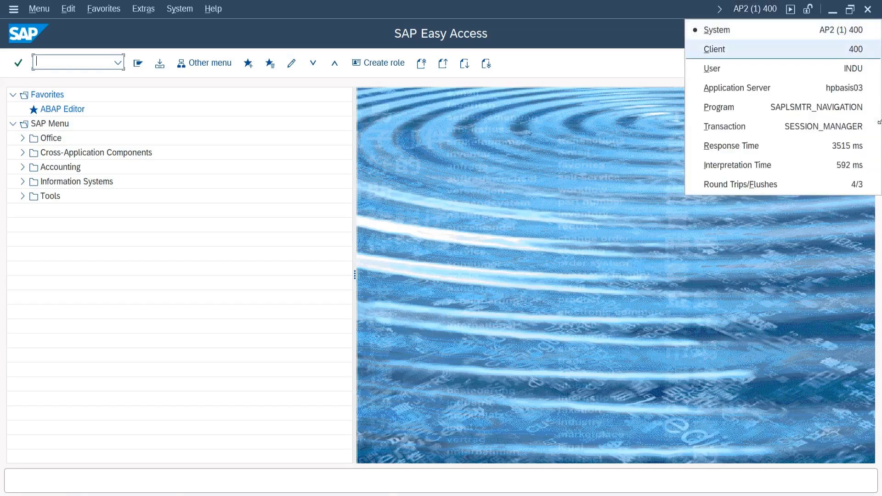
{"action": "key", "text": "Down"}
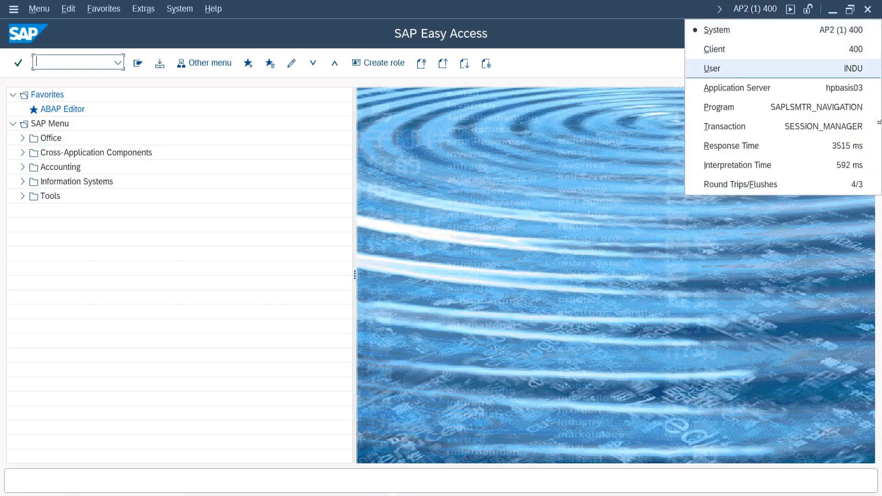
{"action": "key", "text": "Down"}
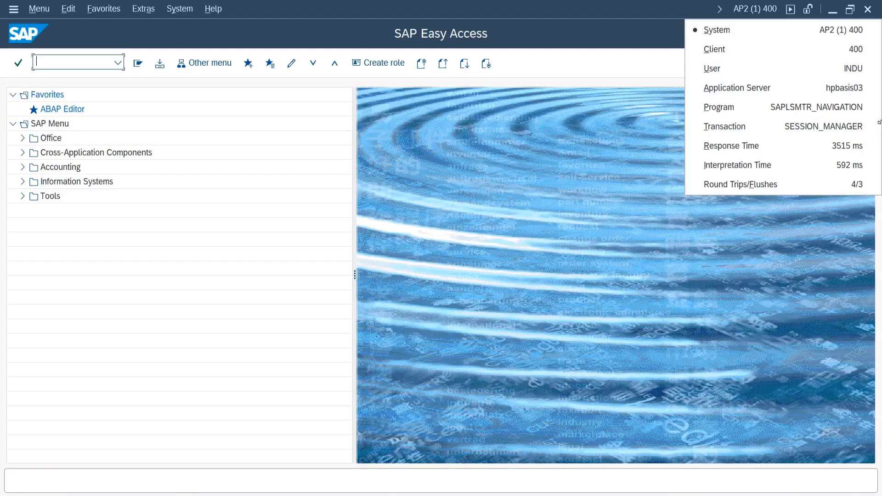
{"action": "left_click", "coordinate": [185, 461]}
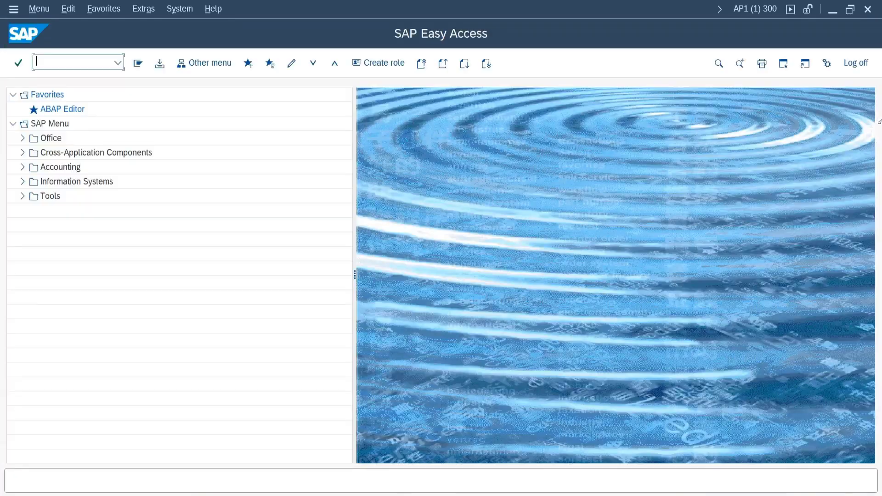
{"action": "left_click", "coordinate": [754, 9]}
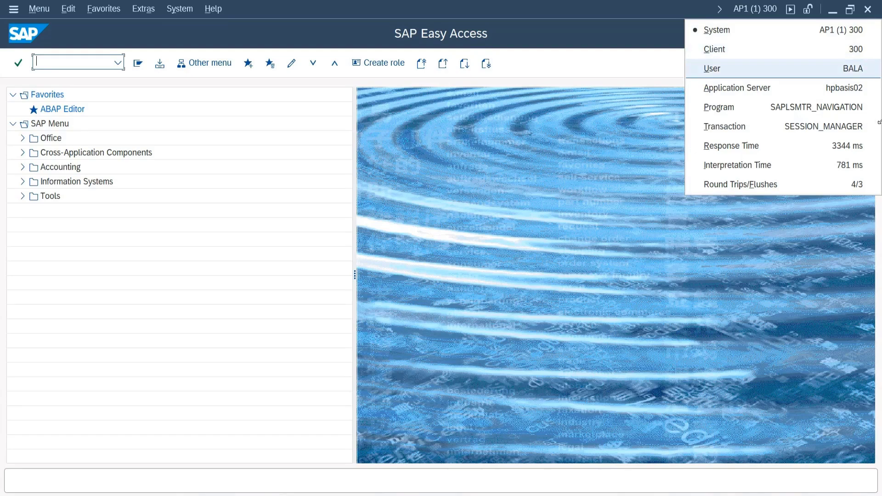
{"action": "key", "text": "Escape"}
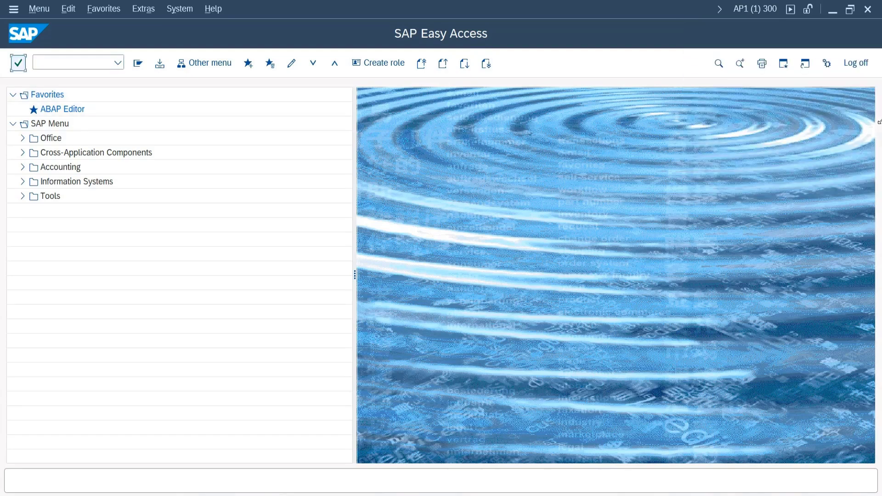
Run transaction SU01 in AP1 client 300, search for all users with the wildcard *, and return to the AP2 session.
{"action": "key", "text": "Tab"}
{"action": "type", "text": "su01"}
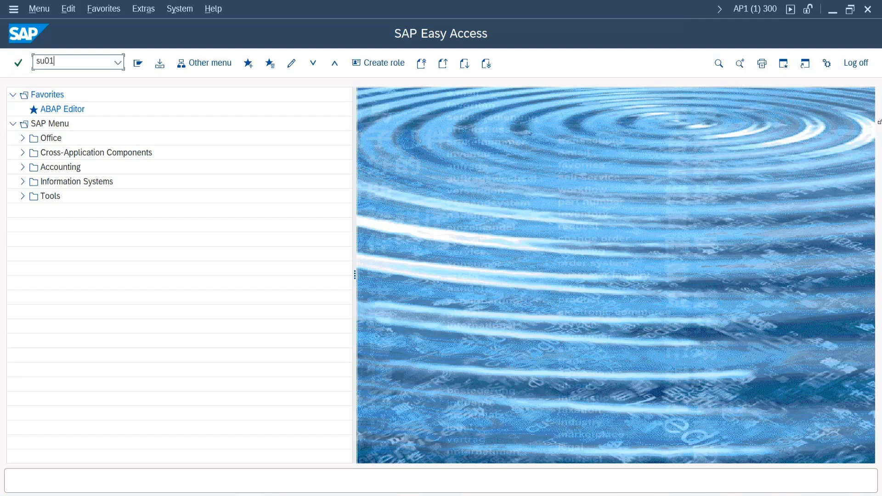
{"action": "key", "text": "Return"}
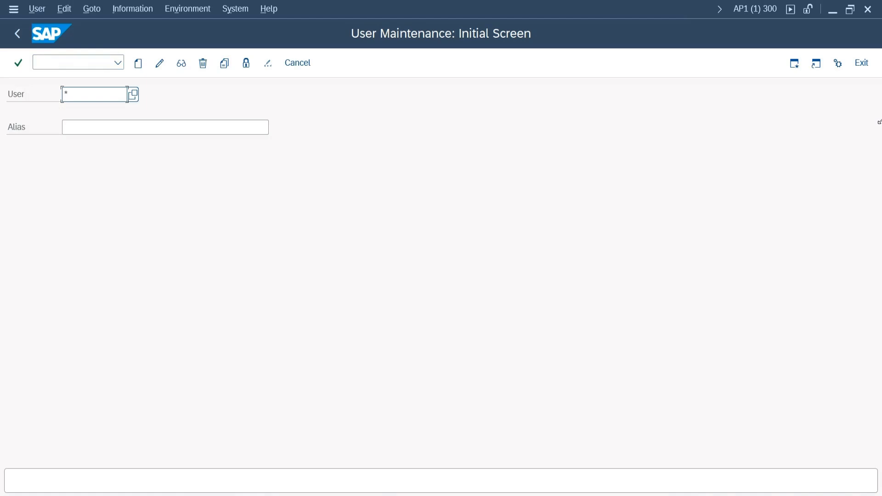
{"action": "key", "text": "F4"}
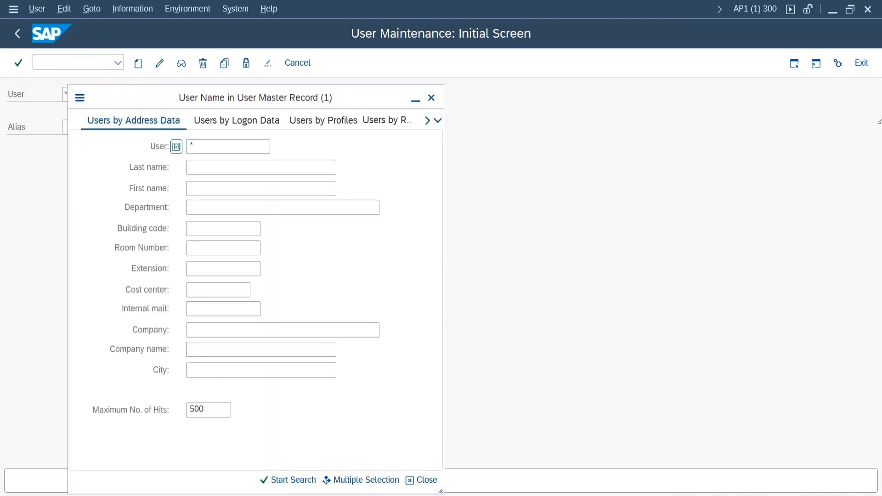
{"action": "key", "text": "Return"}
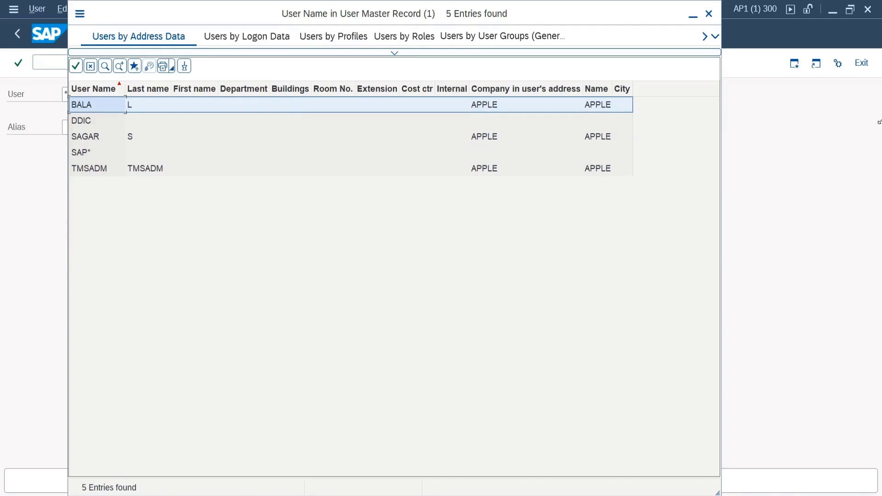
{"action": "left_click", "coordinate": [709, 14]}
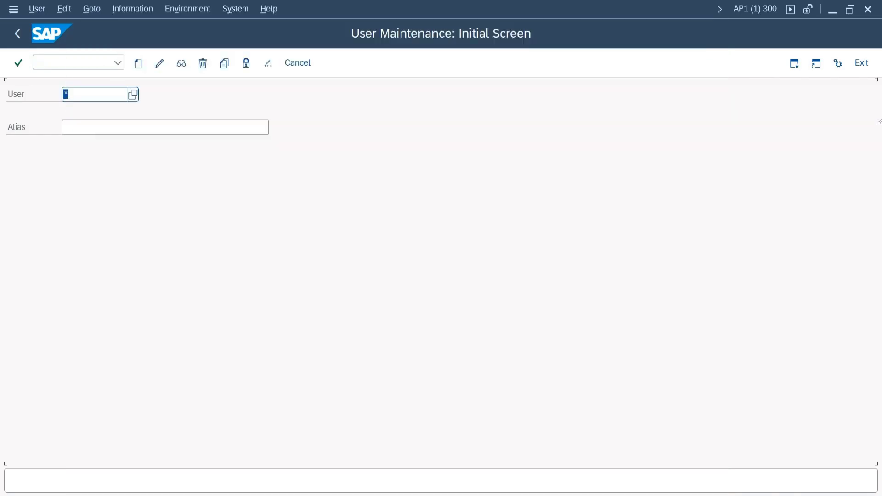
{"action": "left_click", "coordinate": [832, 9]}
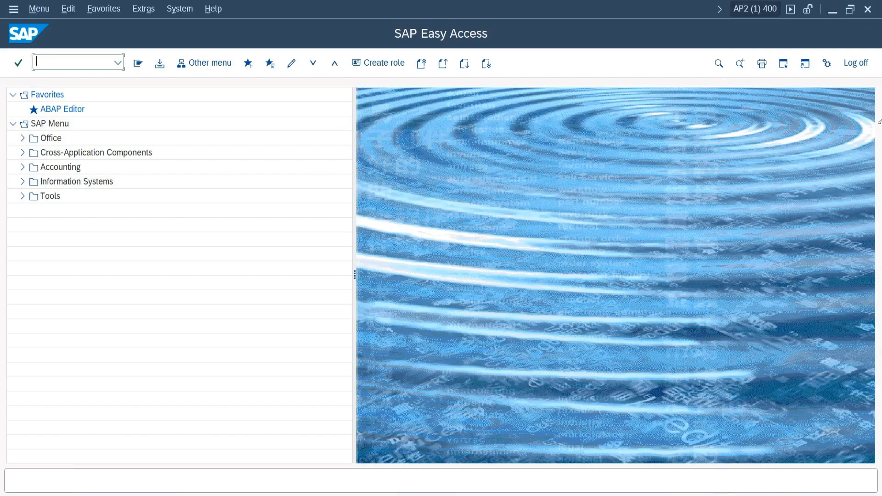
{"action": "key", "text": "Caps_Lock"}
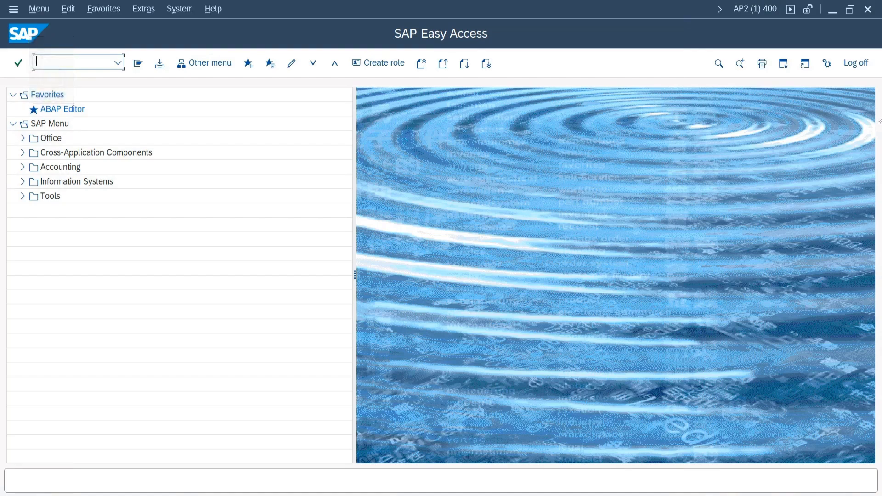
Run transaction SM59 in AP2 client 400 and start creating a new RFC destination.
{"action": "key", "text": "Caps_Lock"}
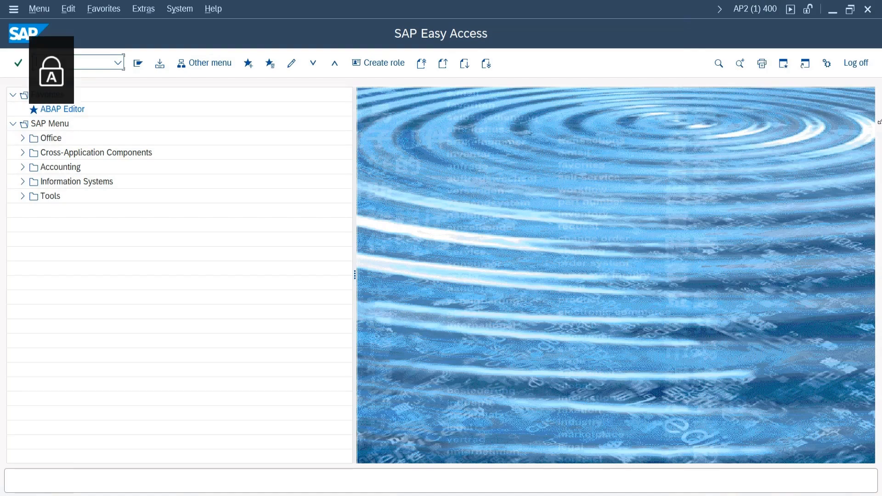
{"action": "type", "text": "SM59"}
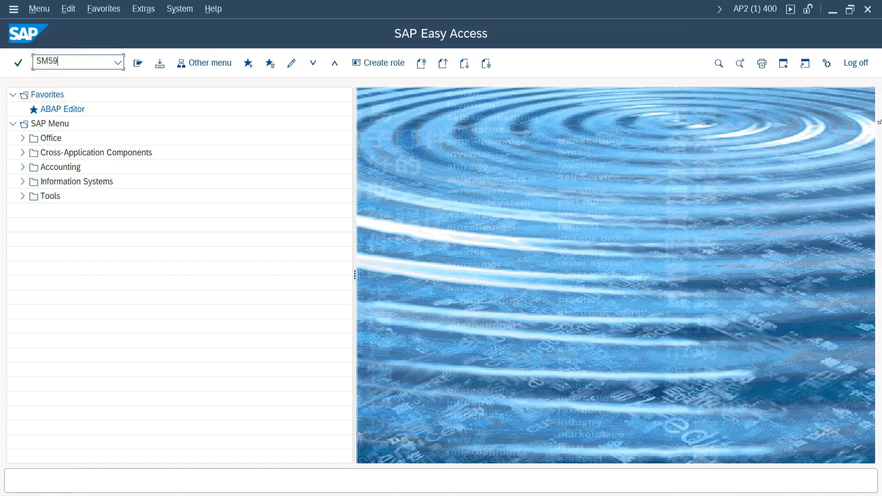
{"action": "key", "text": "Return"}
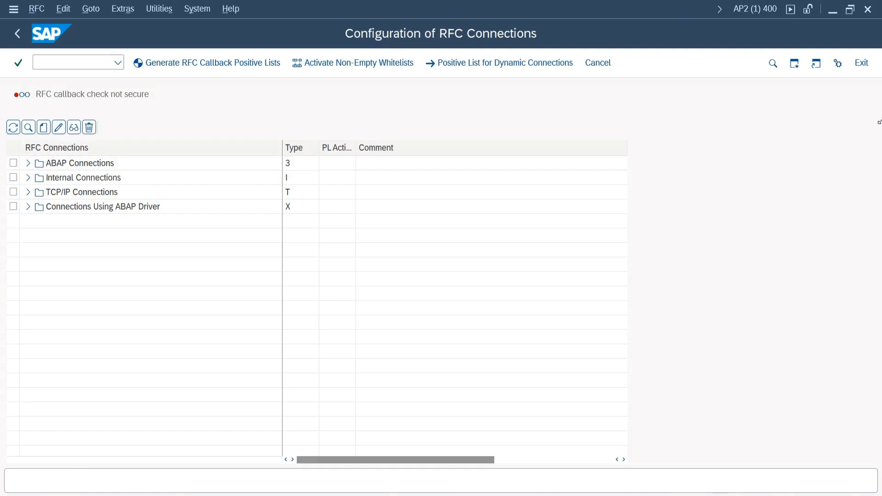
{"action": "key", "text": "F8"}
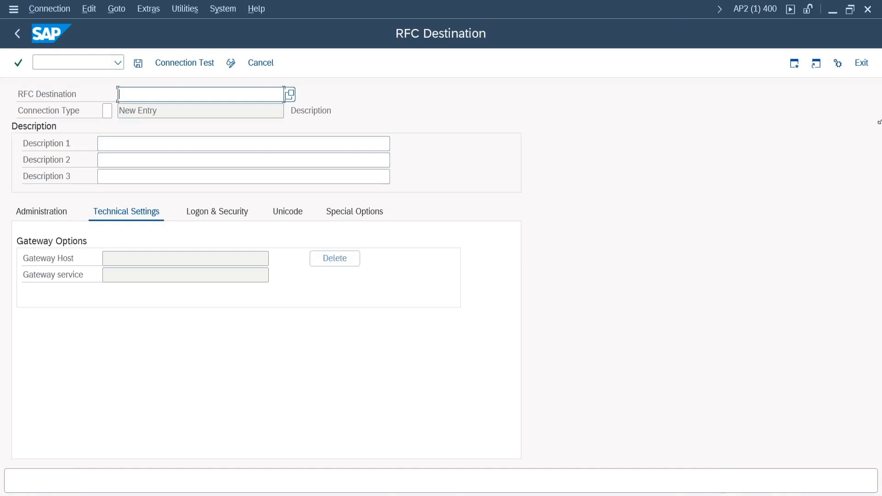
Name the RFC destination AP1/300, choose connection type 3 for an ABAP system and enter the description RFC CONNECTION.
{"action": "type", "text": "AP1/300"}
{"action": "key", "text": "Tab"}
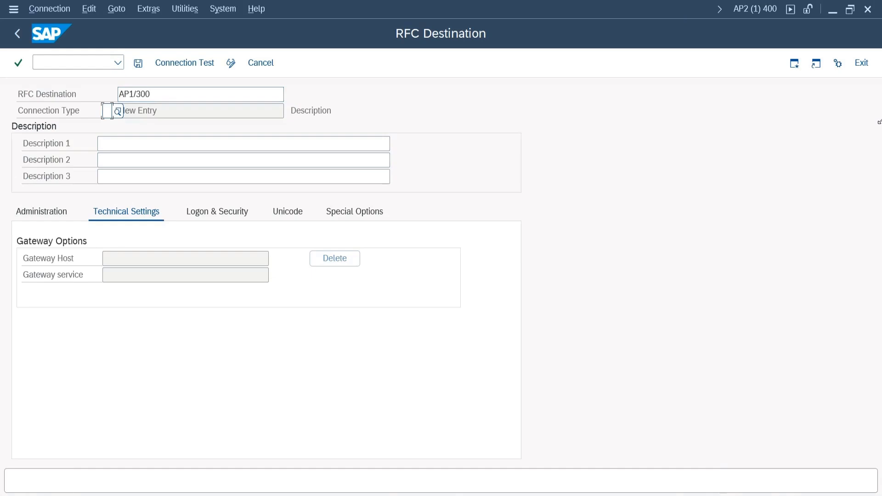
{"action": "key", "text": "F4"}
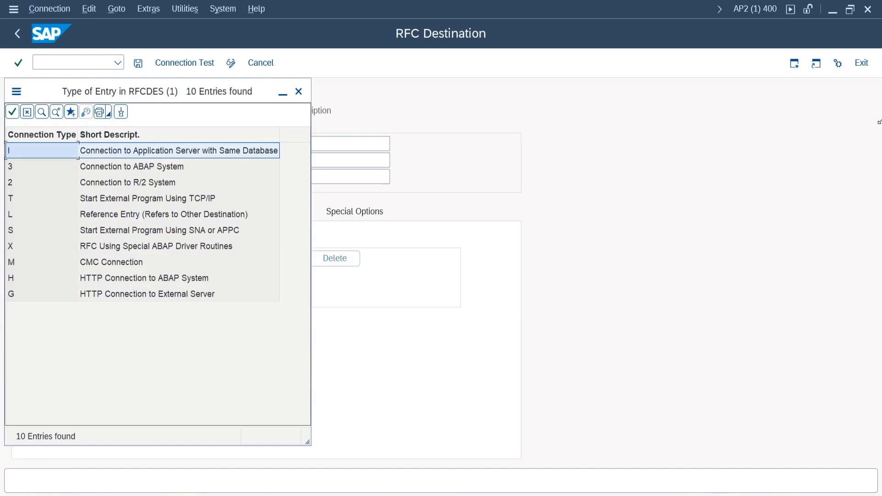
{"action": "key", "text": "Down"}
{"action": "key", "text": "Return"}
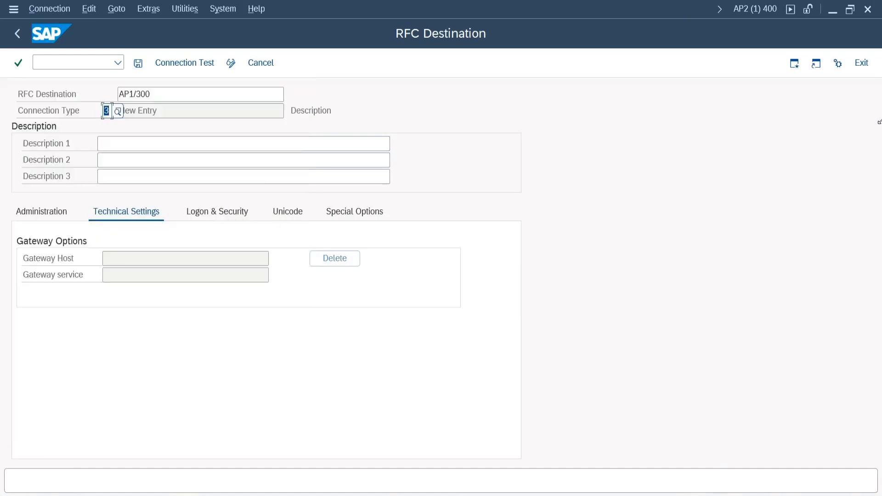
{"action": "key", "text": "Tab"}
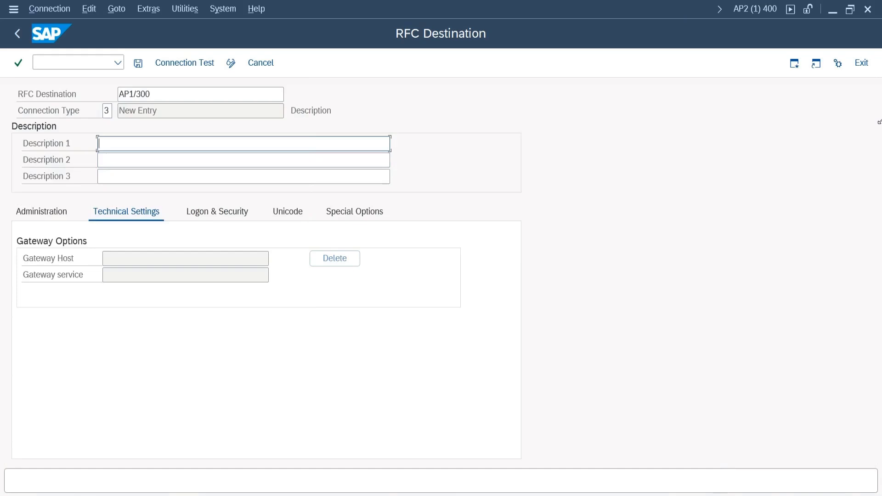
{"action": "type", "text": "RFC CONNECTION"}
{"action": "key", "text": "Return"}
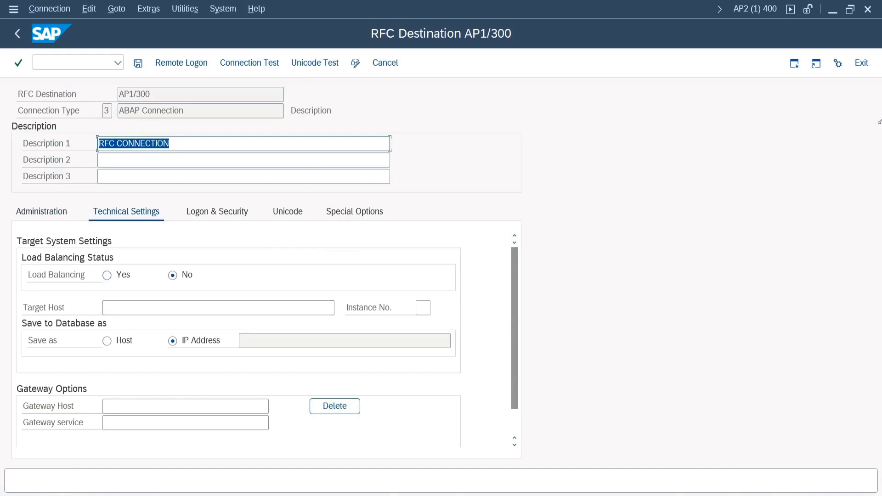
{"action": "key", "text": "Right"}
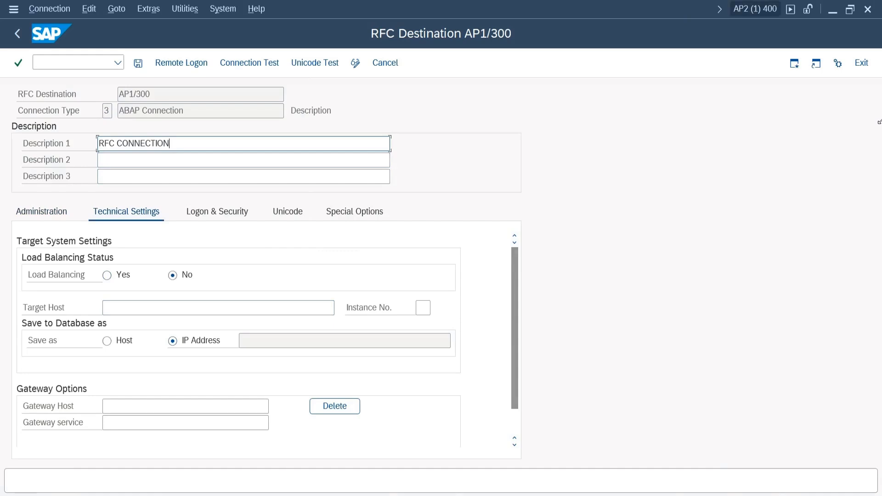
Check the system and client details of the AP2 session in which the destination is being created.
{"action": "left_click", "coordinate": [754, 9]}
{"action": "key", "text": "Up"}
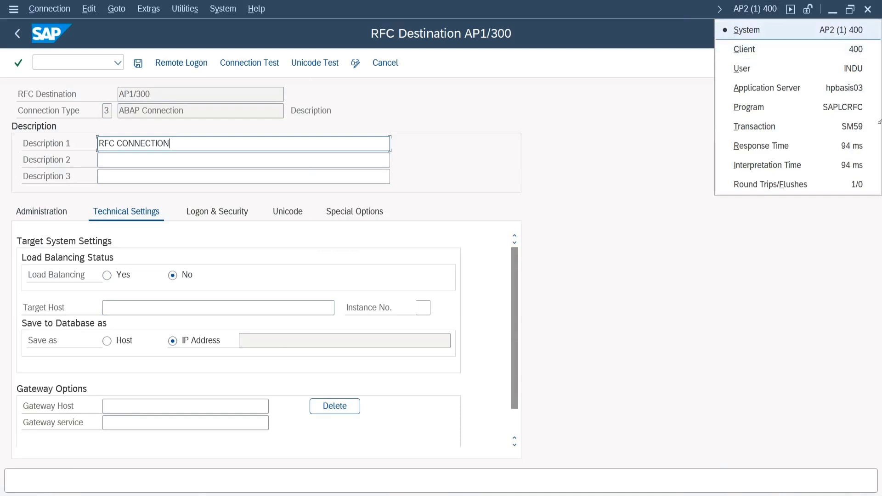
{"action": "key", "text": "Down"}
{"action": "key", "text": "Up"}
{"action": "key", "text": "Escape"}
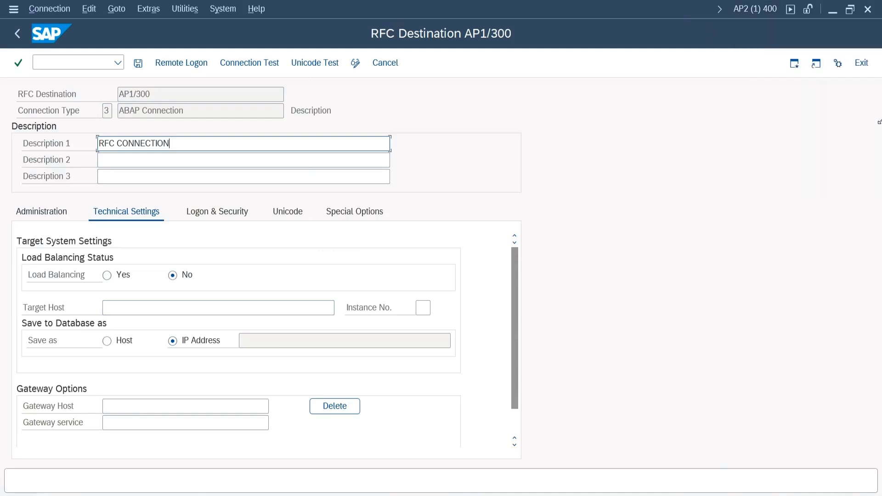
Set the target host to 192.168.30.22 and the instance number to 01, checking the AP1 entry in SAP Logon.
{"action": "left_click", "coordinate": [202, 307]}
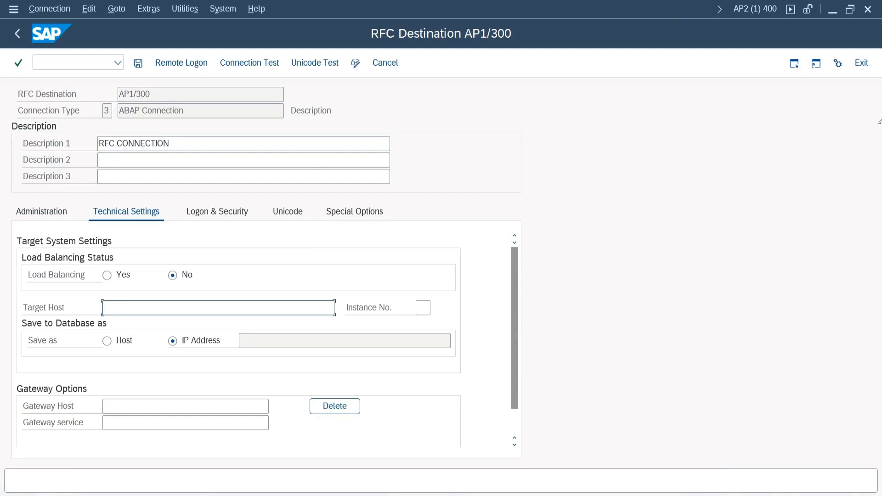
{"action": "type", "text": "192.168.30.22"}
{"action": "key", "text": "Tab"}
{"action": "left_click", "coordinate": [833, 9]}
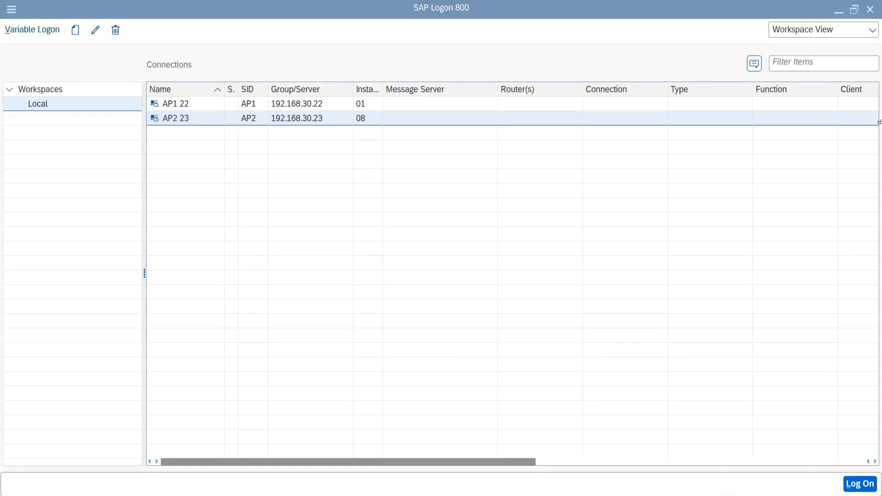
{"action": "mouse_move", "coordinate": [183, 494]}
{"action": "left_click", "coordinate": [305, 451]}
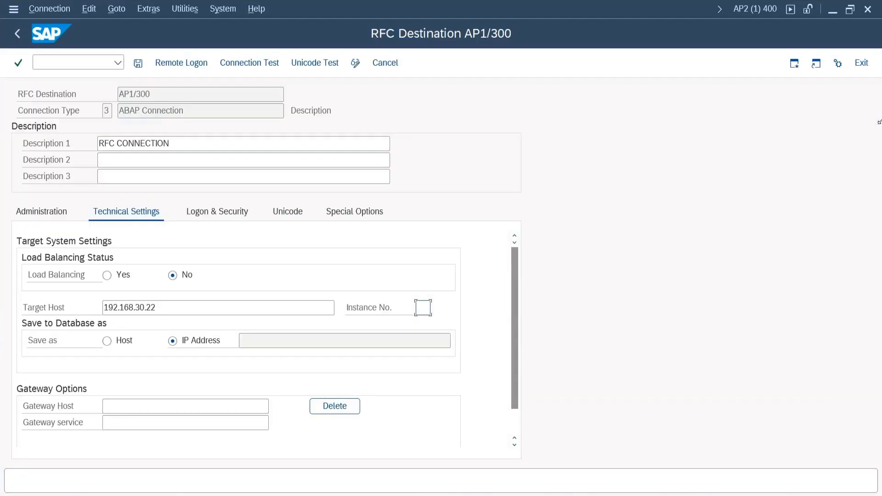
{"action": "type", "text": "01"}
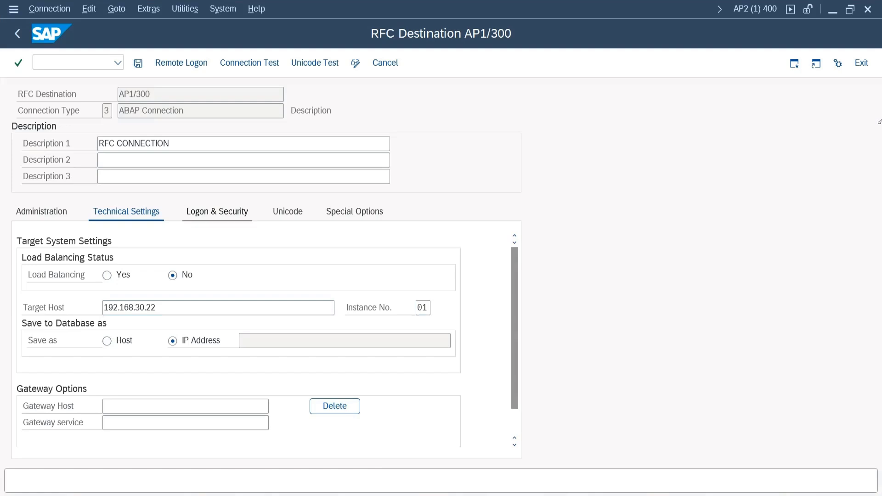
Set the logon language to en and the client to 300 in the destination's logon and security settings.
{"action": "left_click", "coordinate": [217, 212]}
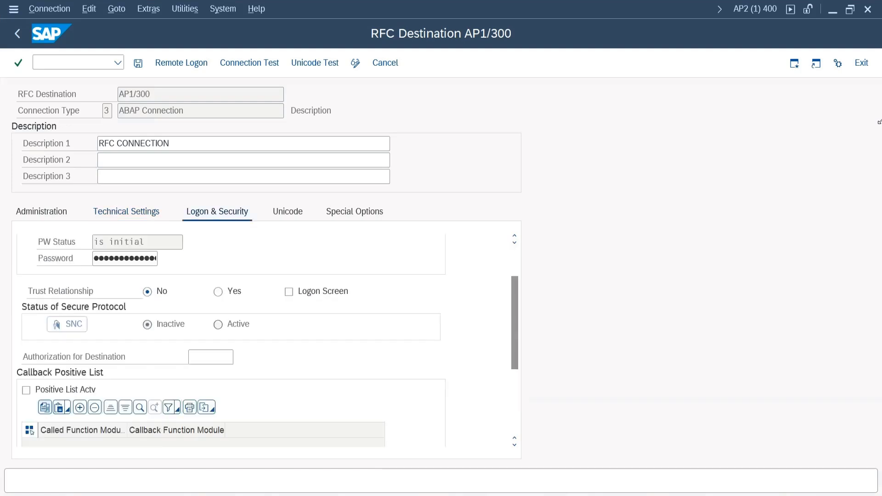
{"action": "scroll", "coordinate": [231, 340], "scroll_direction": "up", "scroll_amount": 1}
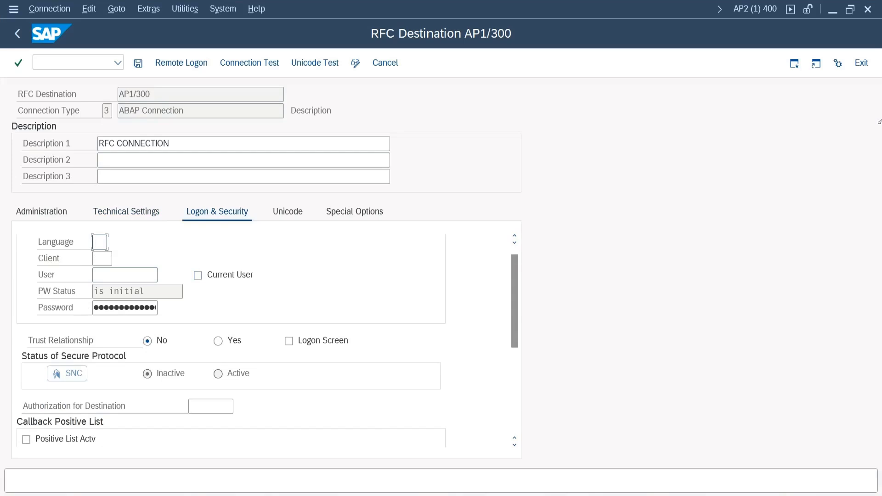
{"action": "key", "text": "Caps_Lock"}
{"action": "type", "text": "en"}
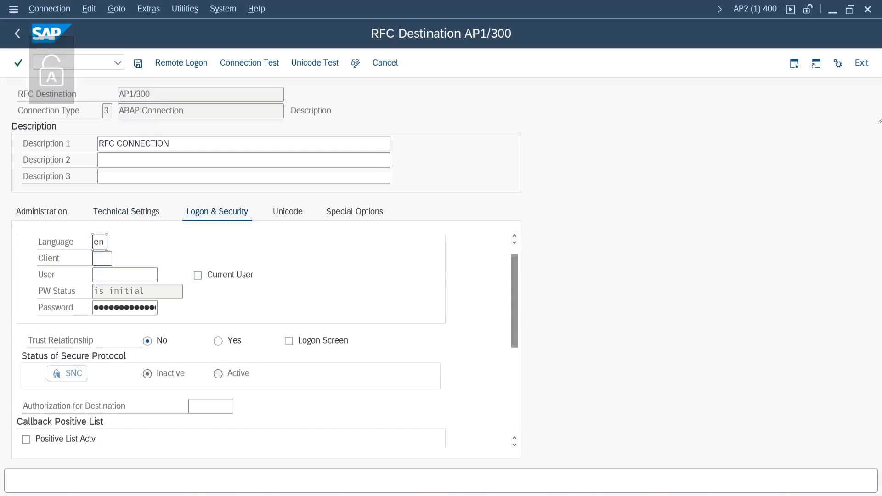
{"action": "key", "text": "Tab"}
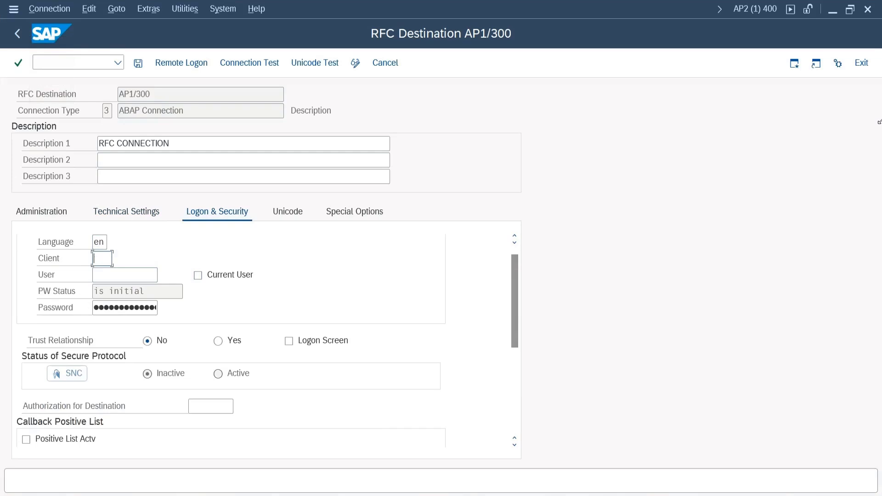
{"action": "type", "text": "300"}
{"action": "key", "text": "Tab"}
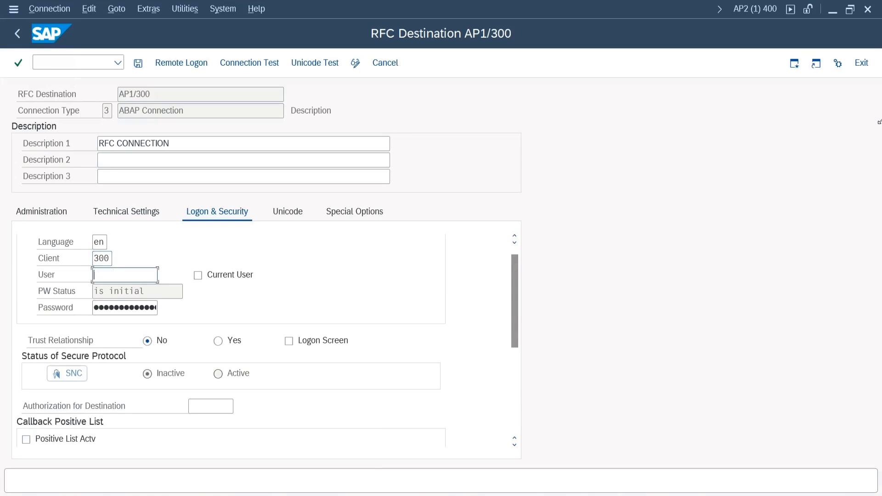
Look up the logged-on user in the AP1 client 300 session and enter that user name in the destination's logon settings.
{"action": "key", "text": "super+t"}
{"action": "key", "text": "Return"}
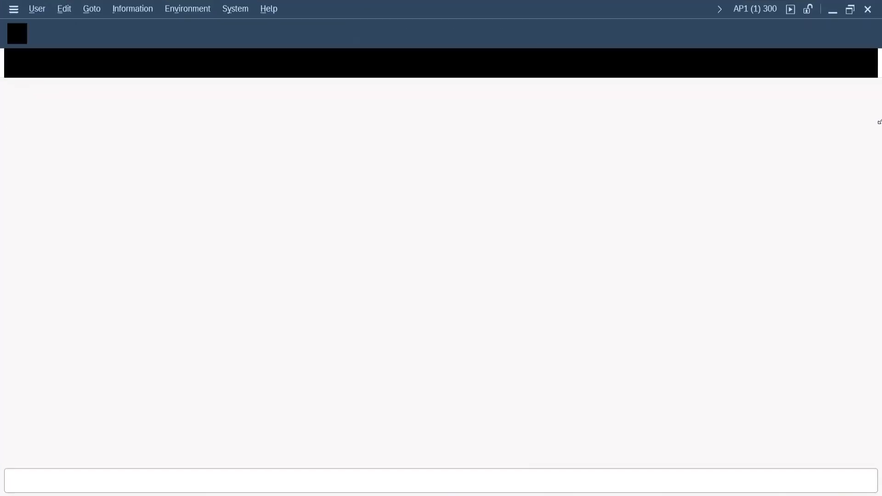
{"action": "left_click", "coordinate": [754, 9]}
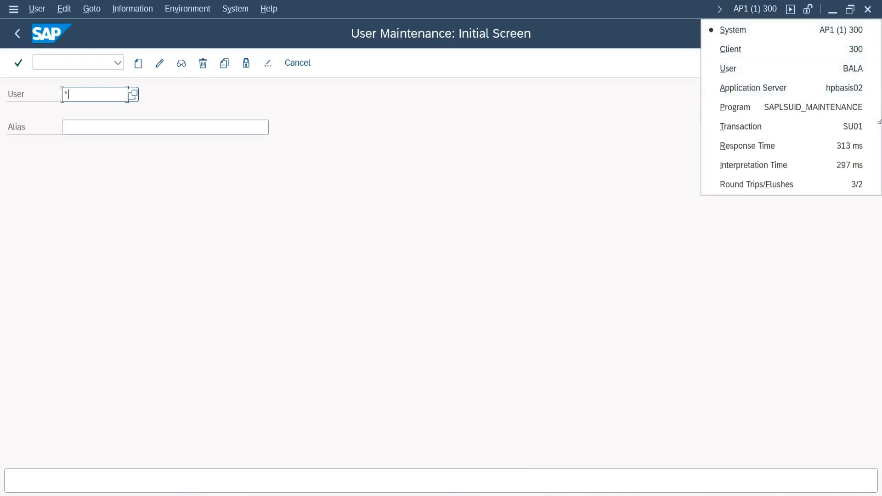
{"action": "key", "text": "alt+Tab"}
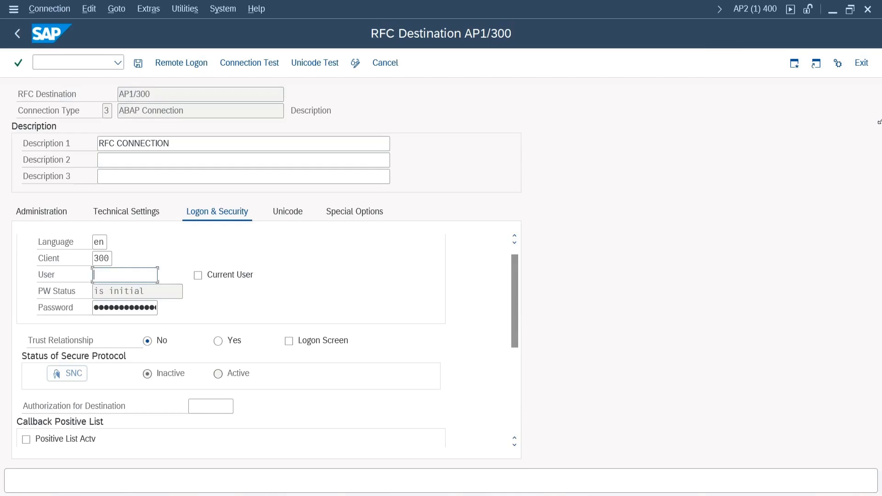
{"action": "type", "text": "bala"}
{"action": "key", "text": "Tab"}
{"action": "key", "text": "Tab"}
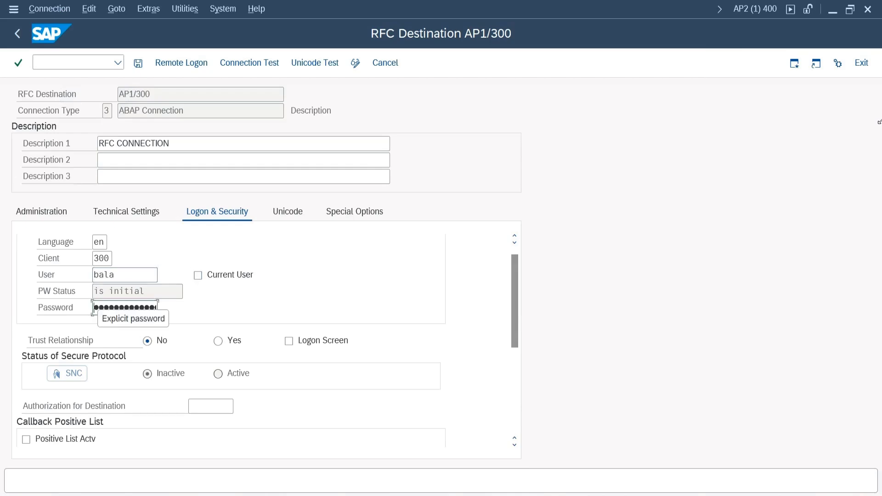
Enter the logon user's password for the AP1/300 destination and save the destination.
{"action": "key", "text": "Caps_Lock"}
{"action": "key", "text": "Caps_Lock"}
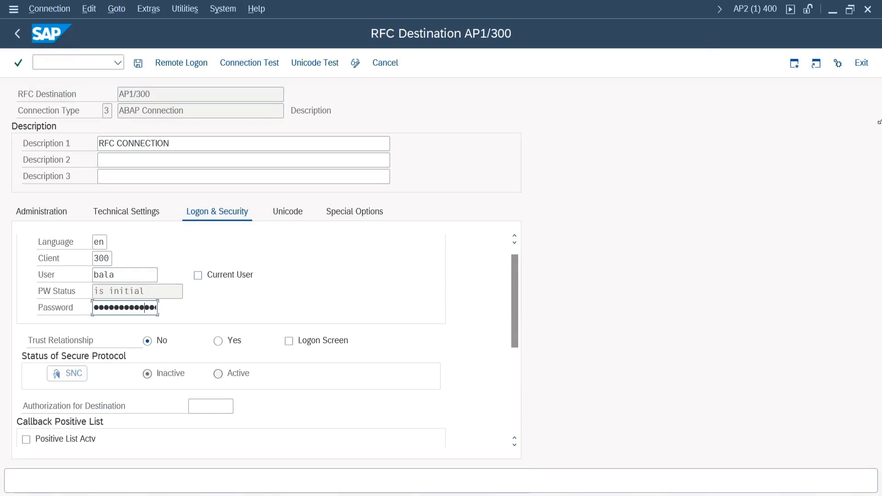
{"action": "scroll", "coordinate": [230, 339], "scroll_direction": "down", "scroll_amount": 5}
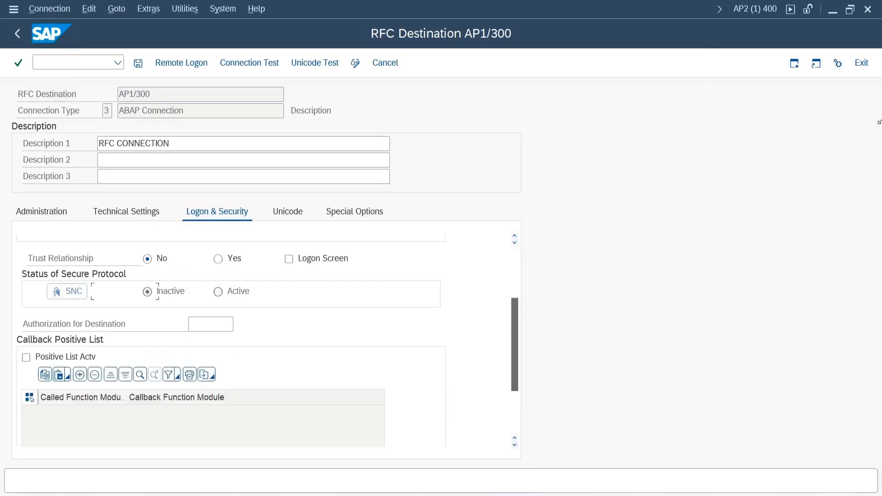
{"action": "scroll", "coordinate": [230, 340], "scroll_direction": "up", "scroll_amount": 6}
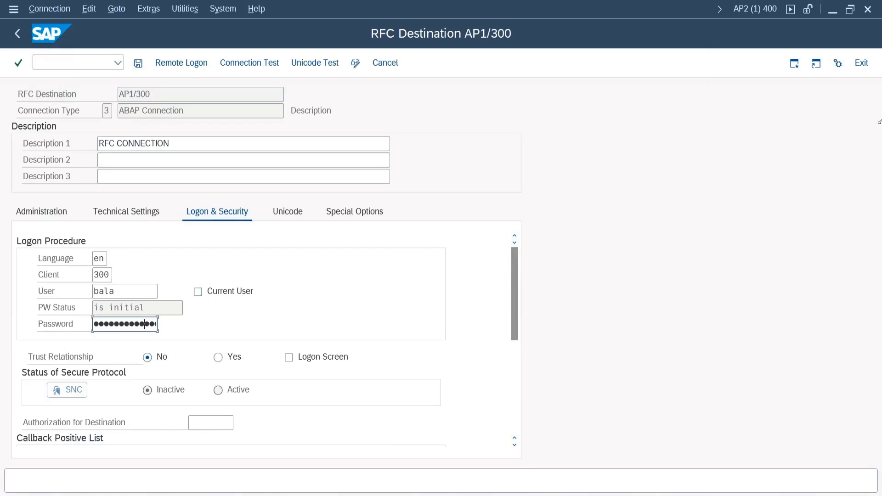
{"action": "key", "text": "ctrl+s"}
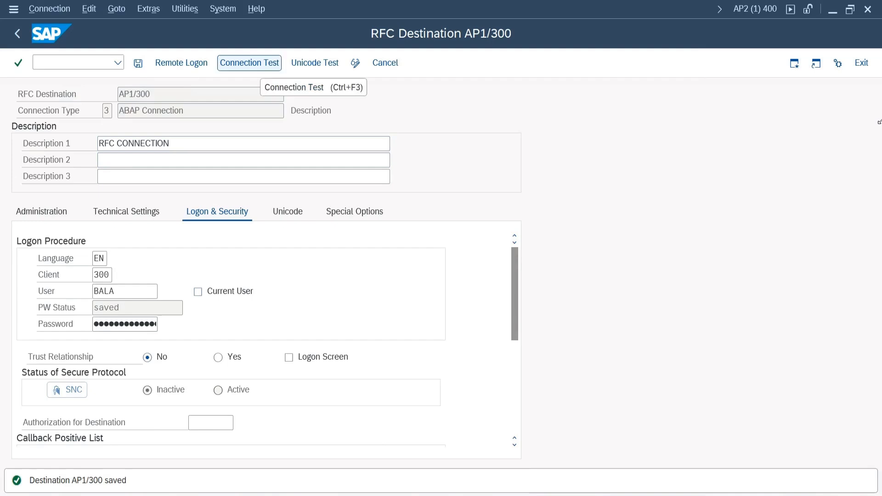
Run a connection test for the AP1/300 destination and return to its settings.
{"action": "left_click", "coordinate": [249, 62]}
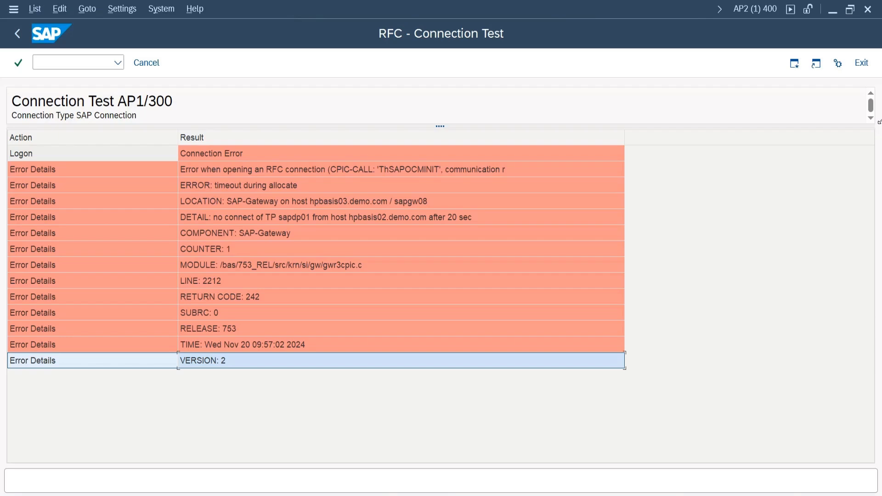
{"action": "left_click", "coordinate": [18, 34]}
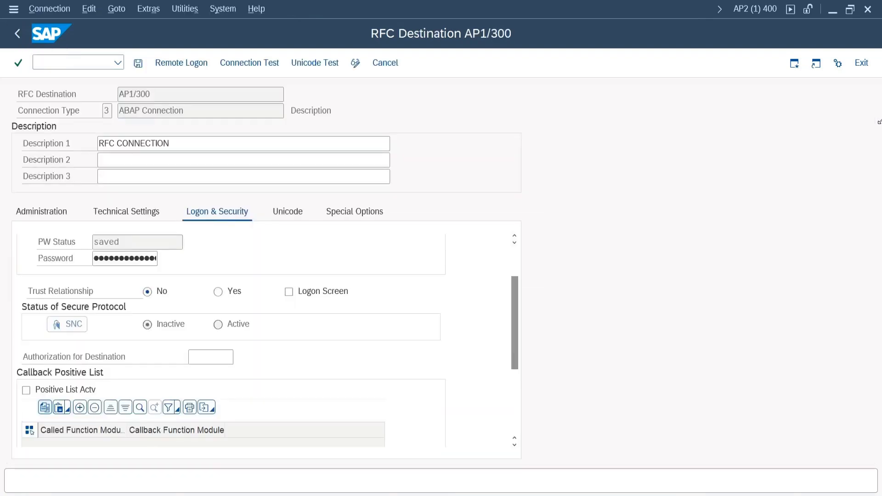
Re-enter the logon user's password, save the AP1/300 destination again and repeat its connection test.
{"action": "scroll", "coordinate": [292, 294], "scroll_direction": "up", "scroll_amount": 2}
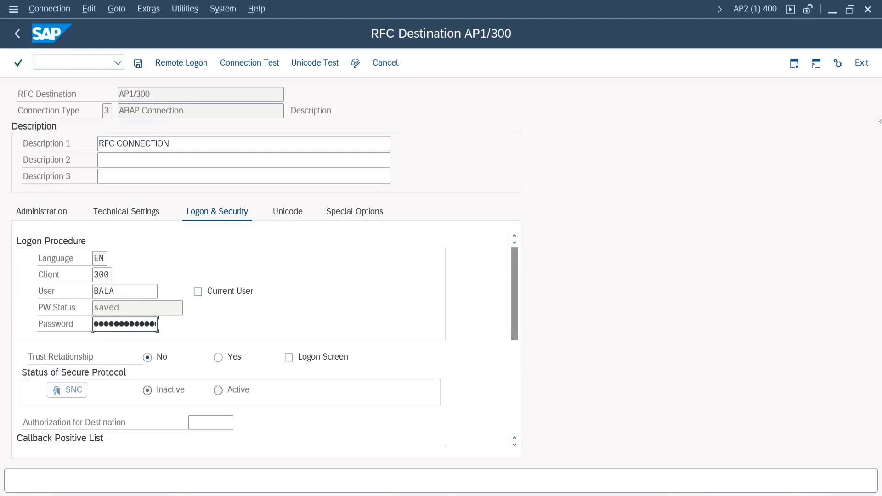
{"action": "key", "text": "Caps_Lock"}
{"action": "key", "text": "Caps_Lock"}
{"action": "key", "text": "ctrl+s"}
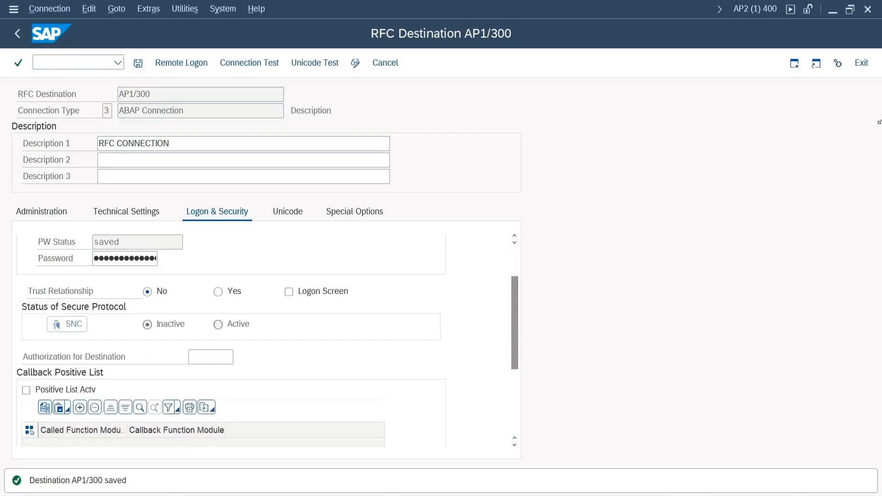
{"action": "left_click", "coordinate": [250, 63]}
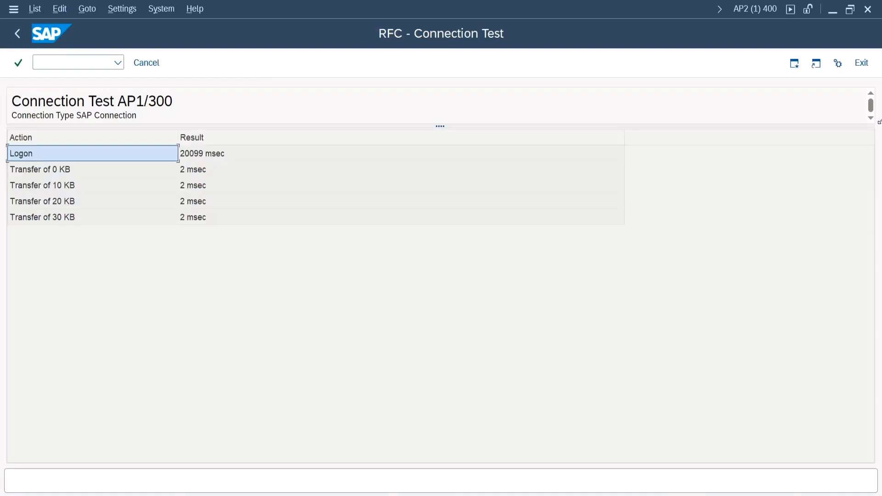
{"action": "key", "text": "F12"}
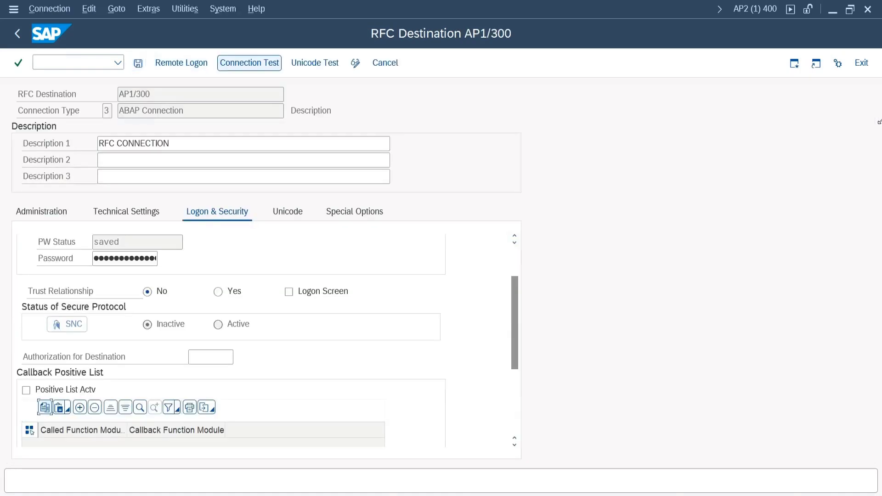
Run the connection test for the AP1/300 destination twice, returning to the destination's settings after each run.
{"action": "left_click", "coordinate": [250, 63]}
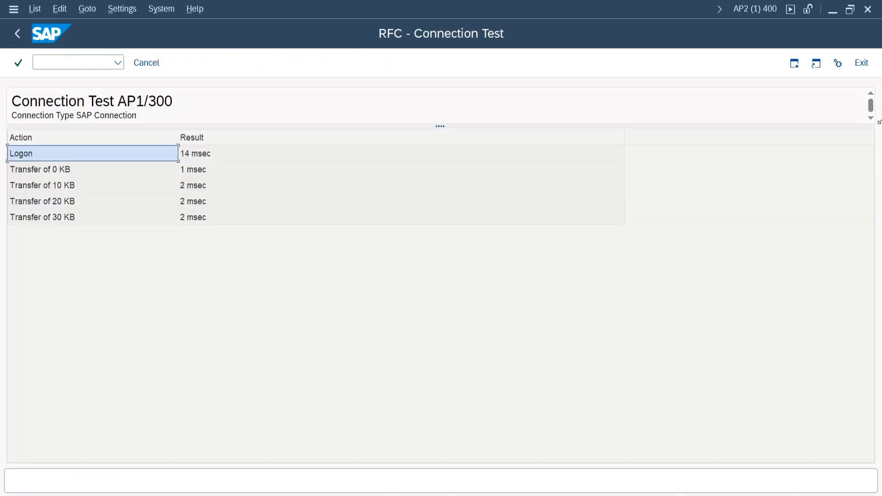
{"action": "left_click", "coordinate": [146, 62]}
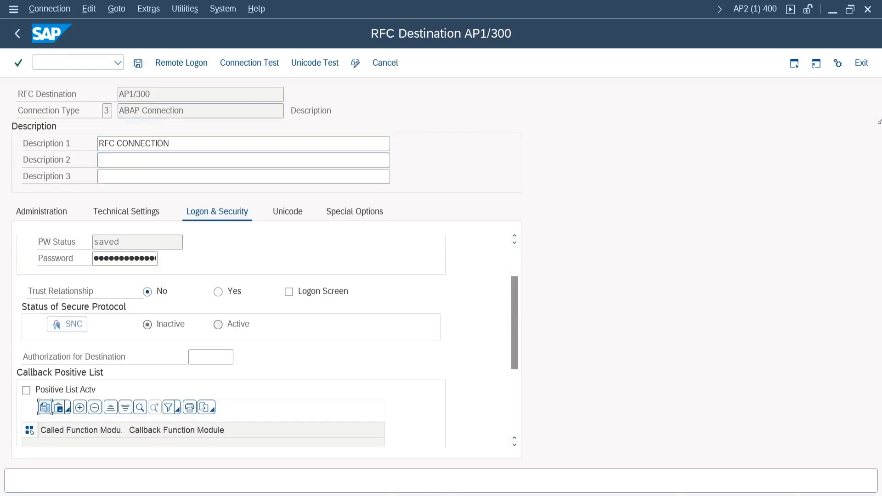
{"action": "left_click", "coordinate": [222, 9]}
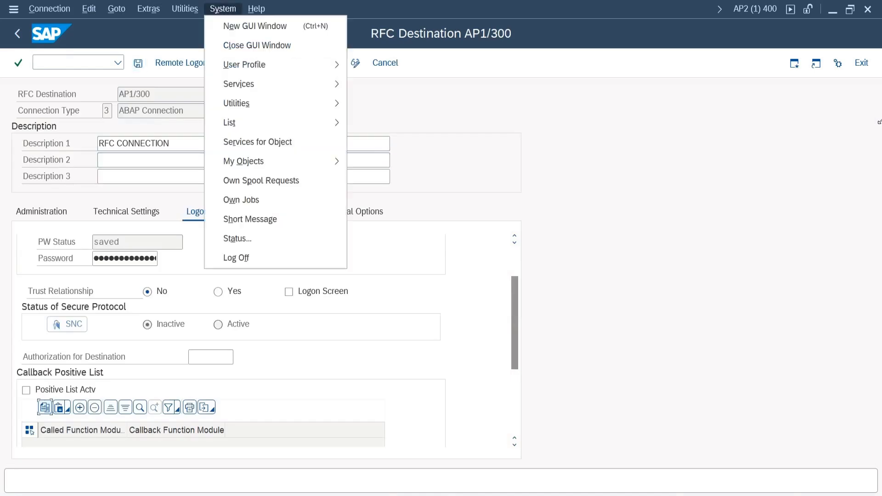
{"action": "mouse_move", "coordinate": [185, 9]}
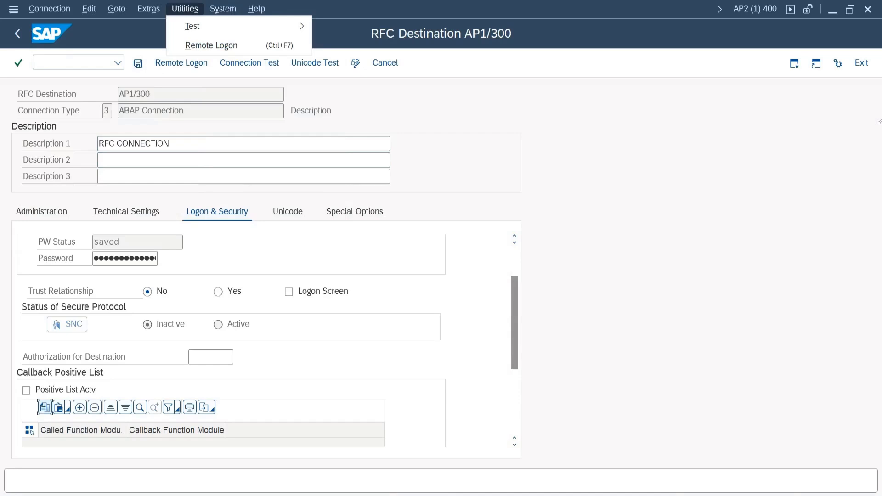
{"action": "mouse_move", "coordinate": [229, 27]}
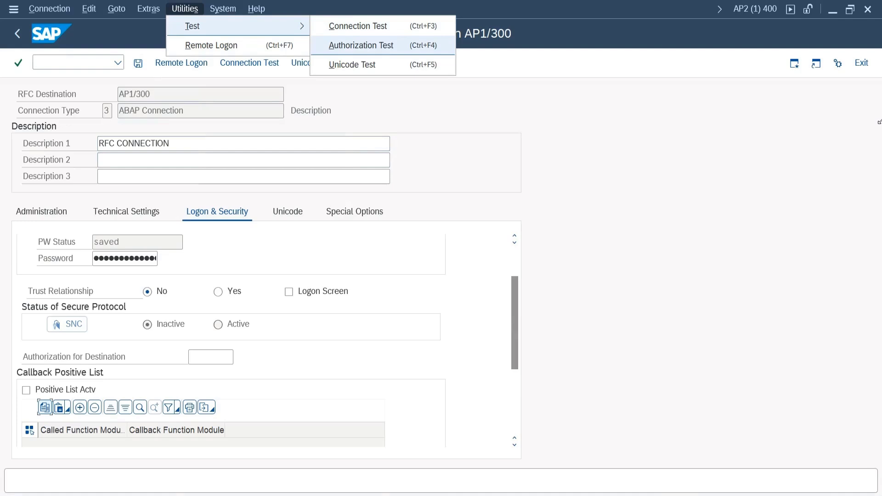
{"action": "key", "text": "ctrl+F3"}
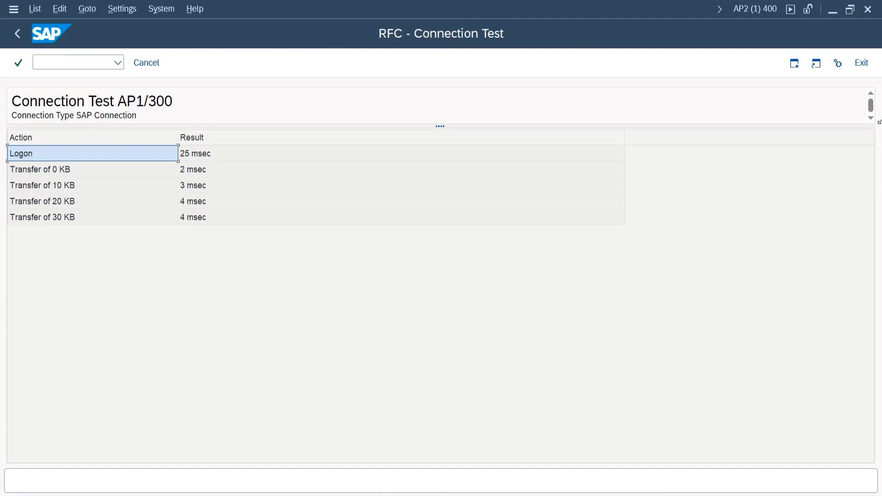
{"action": "key", "text": "F3"}
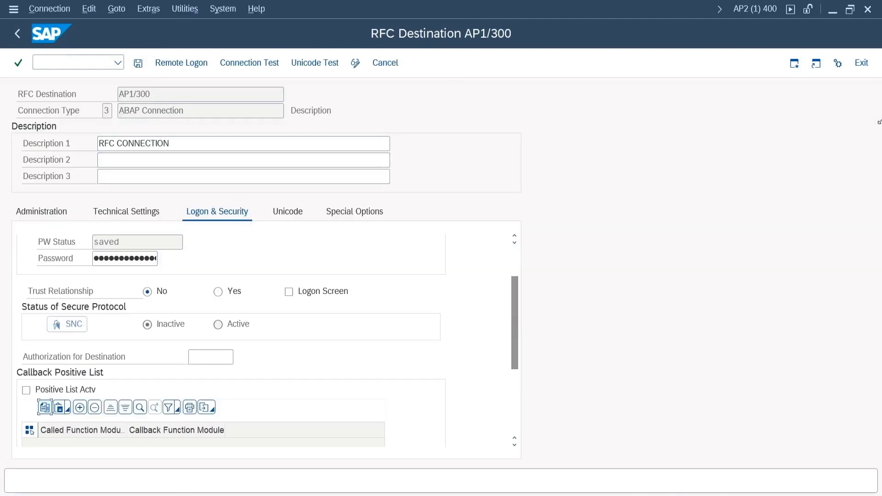
Save the AP1/300 destination and leave the RFC connection configuration.
{"action": "left_click", "coordinate": [138, 63]}
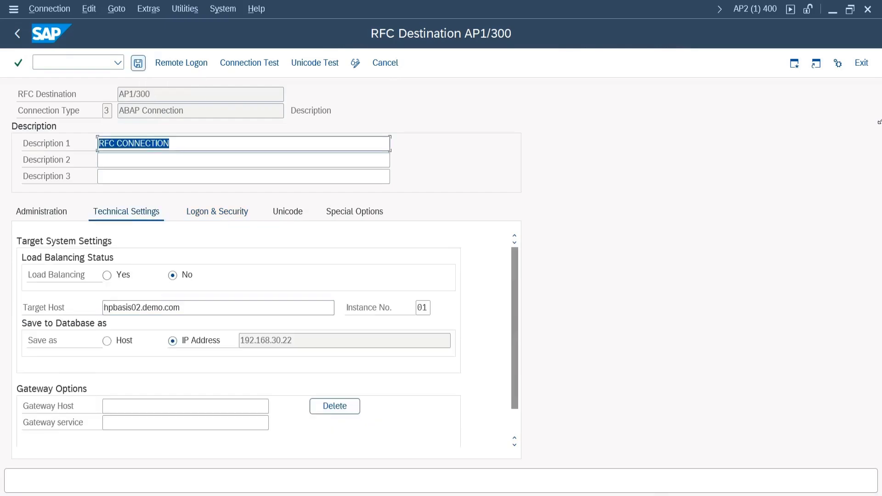
{"action": "left_click", "coordinate": [861, 63]}
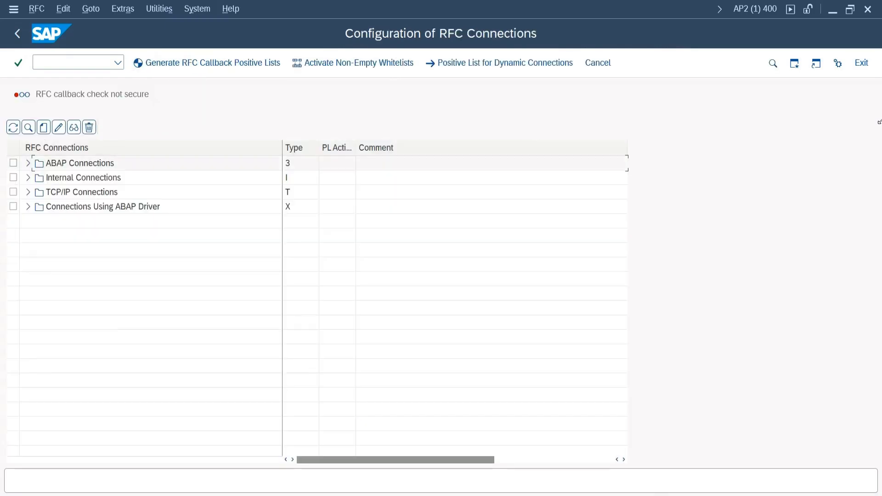
{"action": "key", "text": "F3"}
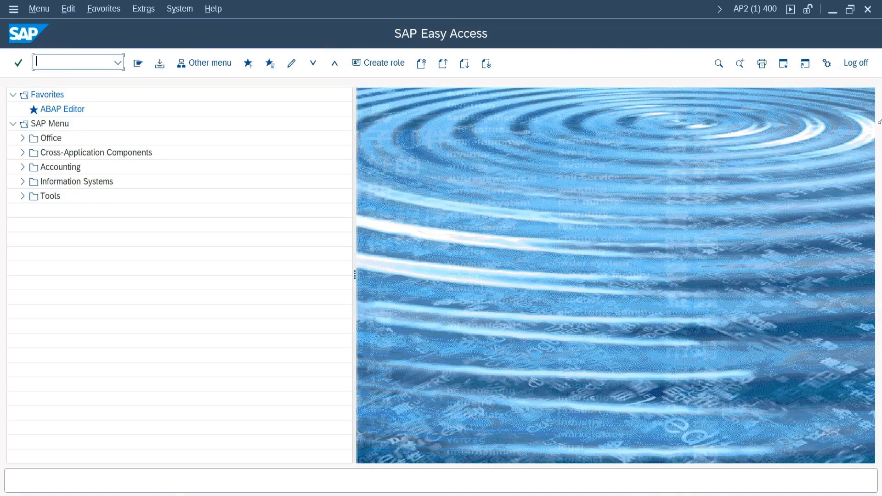
Start transaction SCC9 and set up the remote client copy with profile SAP_ALL and source destination AP1/300.
{"action": "key", "text": "Caps_Lock"}
{"action": "type", "text": "SCC9"}
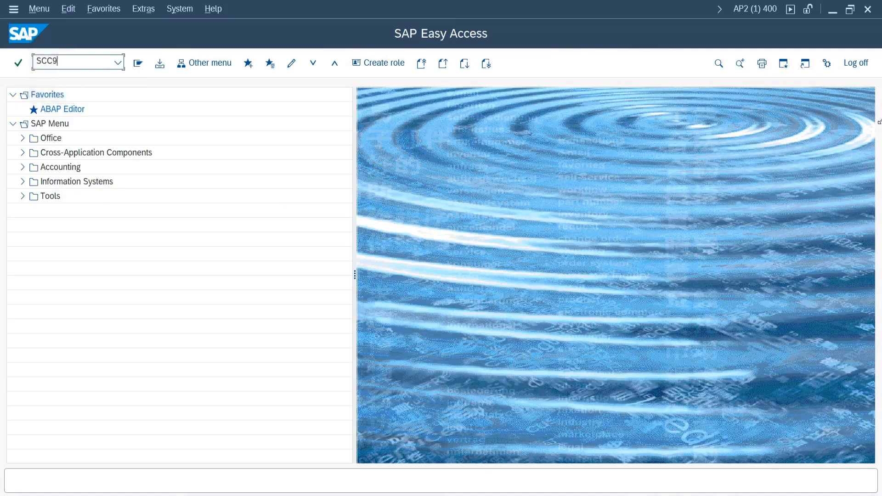
{"action": "key", "text": "Caps_Lock"}
{"action": "key", "text": "Return"}
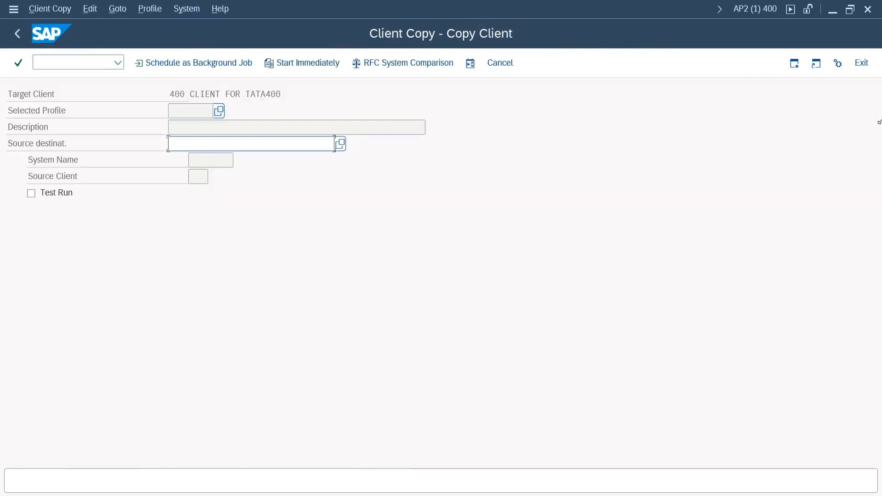
{"action": "left_click", "coordinate": [219, 111]}
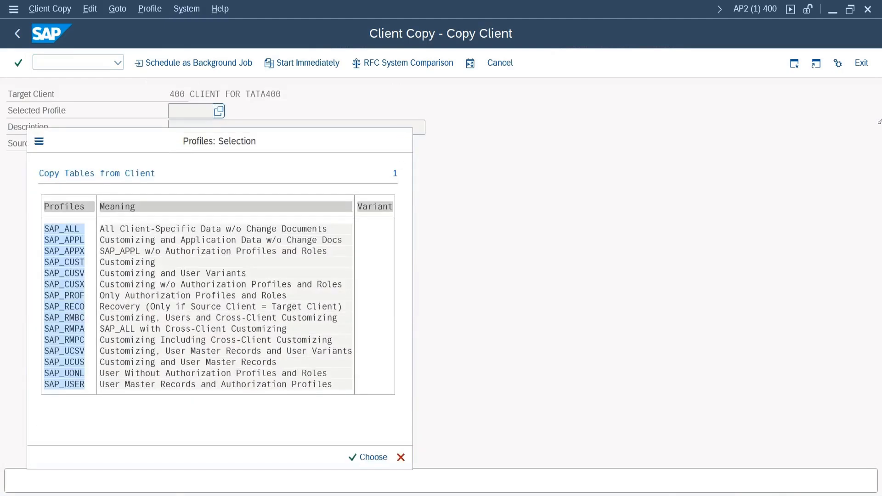
{"action": "key", "text": "Return"}
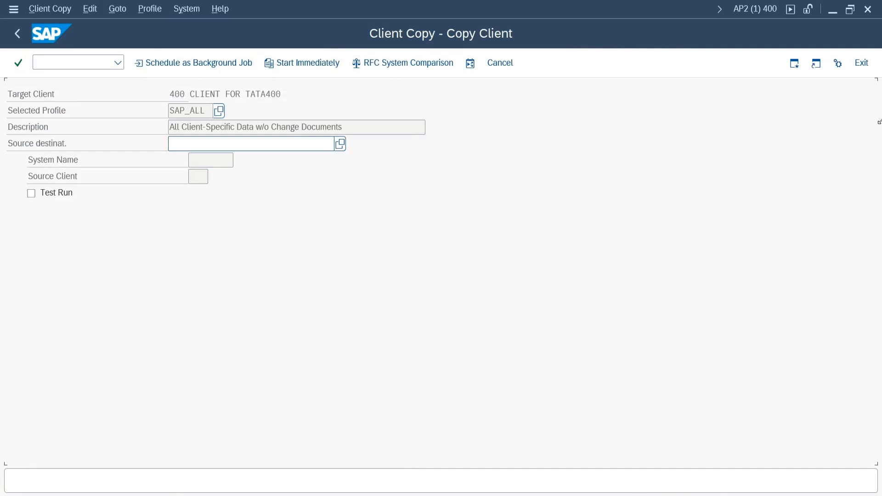
{"action": "left_click", "coordinate": [340, 143]}
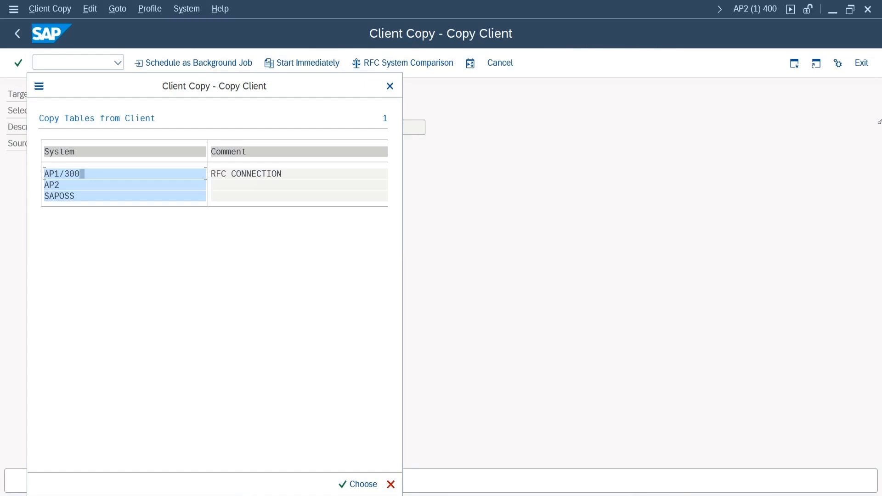
{"action": "key", "text": "Return"}
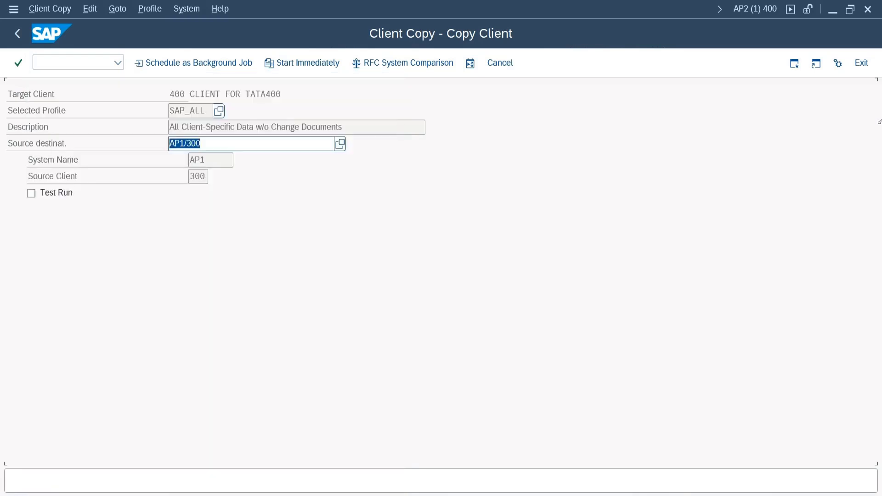
Review the source client of the copy and check the current session's system and client details.
{"action": "key", "text": "Down"}
{"action": "key", "text": "Down"}
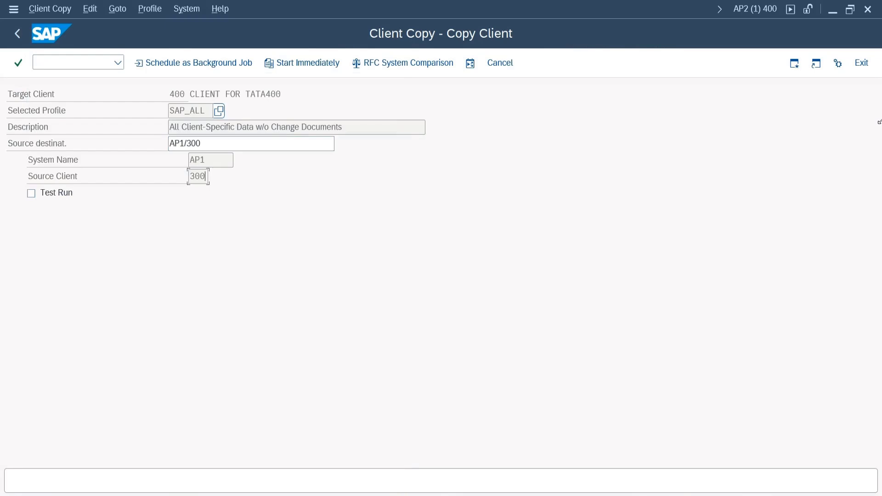
{"action": "left_click", "coordinate": [755, 10]}
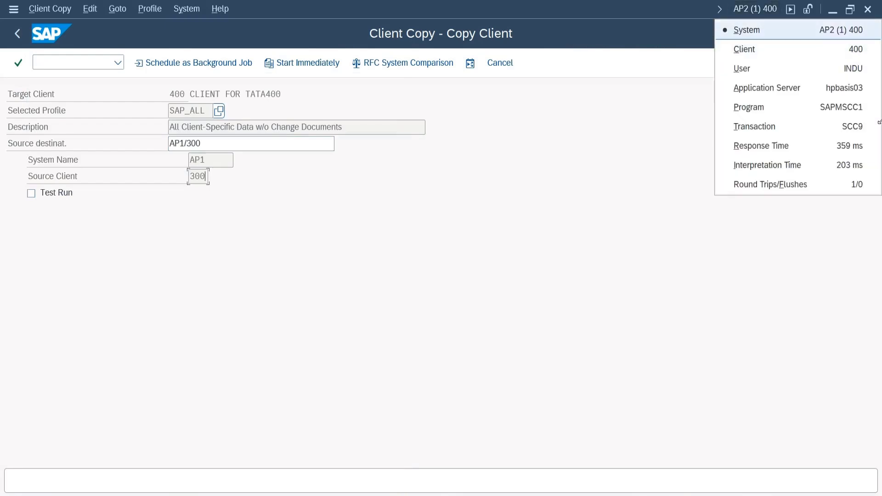
{"action": "key", "text": "Down"}
{"action": "key", "text": "Escape"}
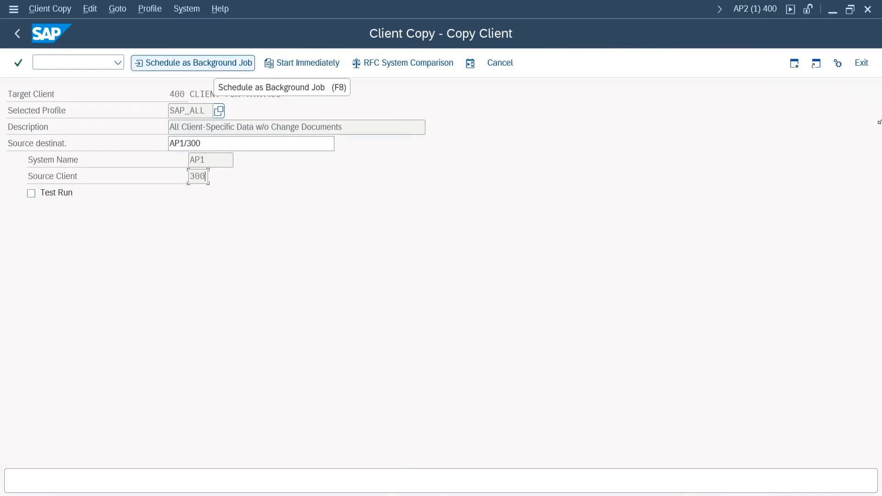
Schedule the client copy as a background job with the Immediately option and accept the verified copy parameters.
{"action": "key", "text": "F8"}
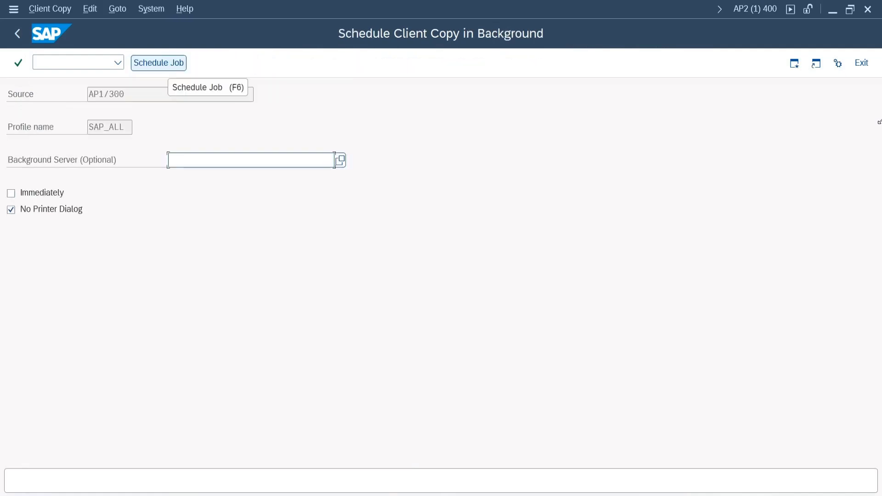
{"action": "key", "text": "Tab"}
{"action": "key", "text": "space"}
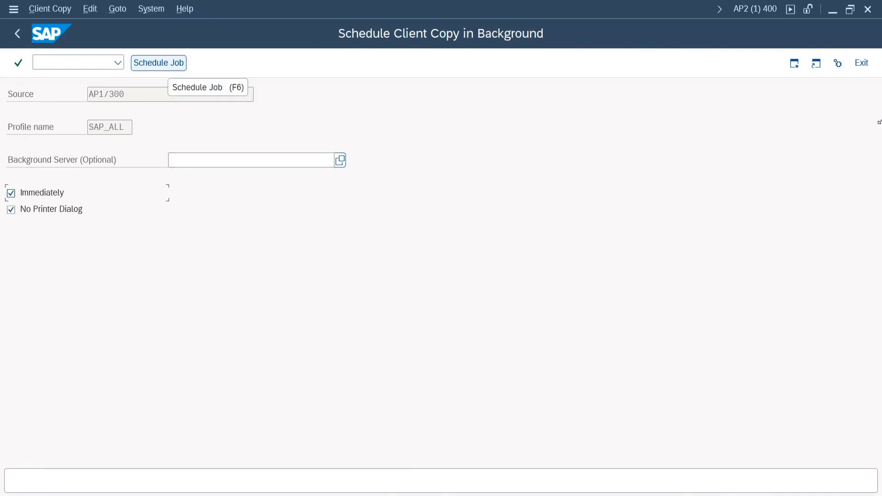
{"action": "left_click", "coordinate": [158, 63]}
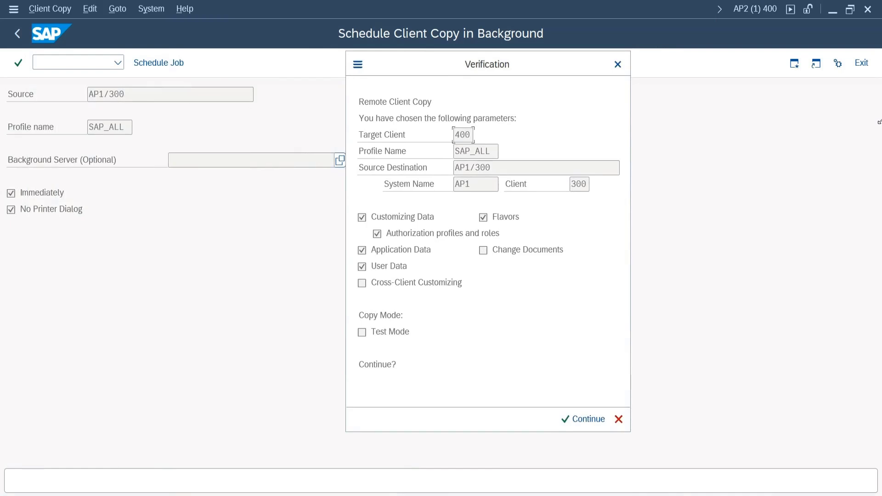
{"action": "left_click", "coordinate": [584, 418]}
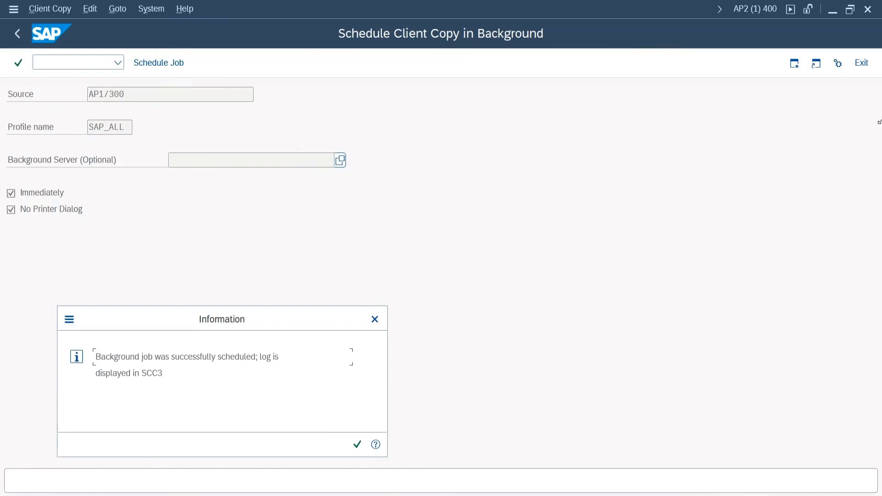
{"action": "left_click", "coordinate": [357, 444]}
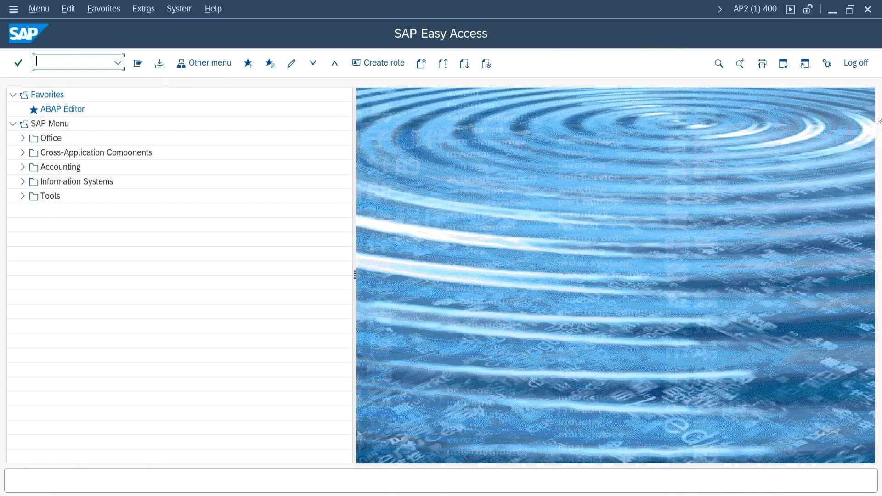
Start transaction SCC3, examine the log of the remote copy from AP1/300 and return to the log list.
{"action": "key", "text": "Caps_Lock"}
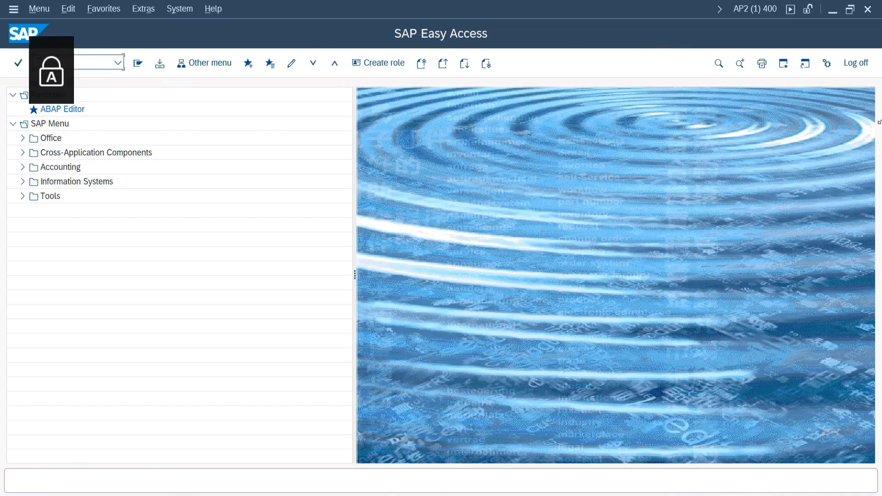
{"action": "type", "text": "SCC"}
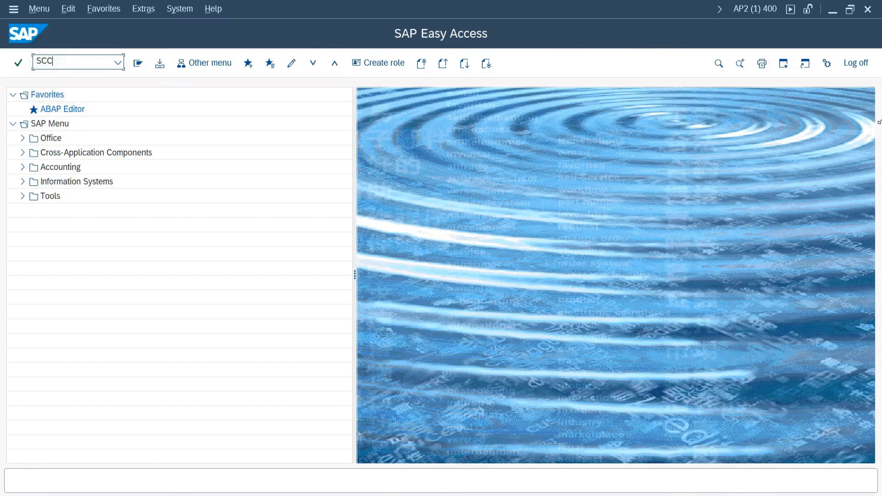
{"action": "type", "text": "3"}
{"action": "key", "text": "Return"}
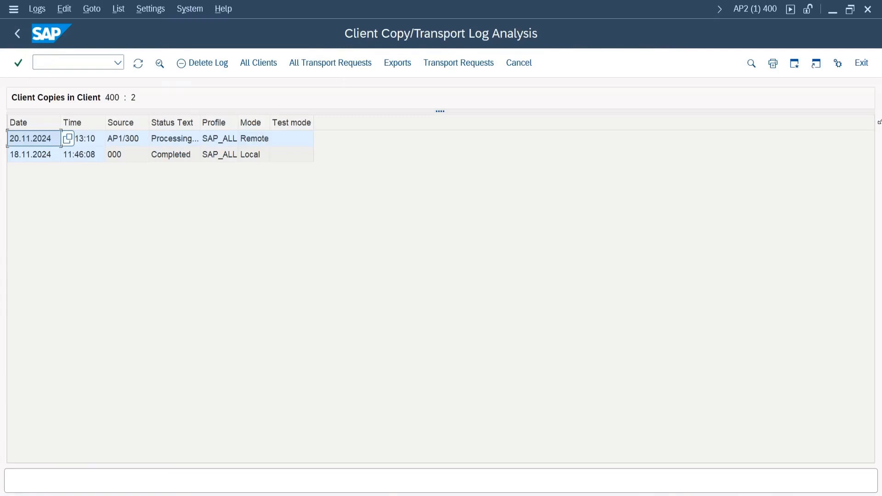
{"action": "double_click", "coordinate": [174, 138]}
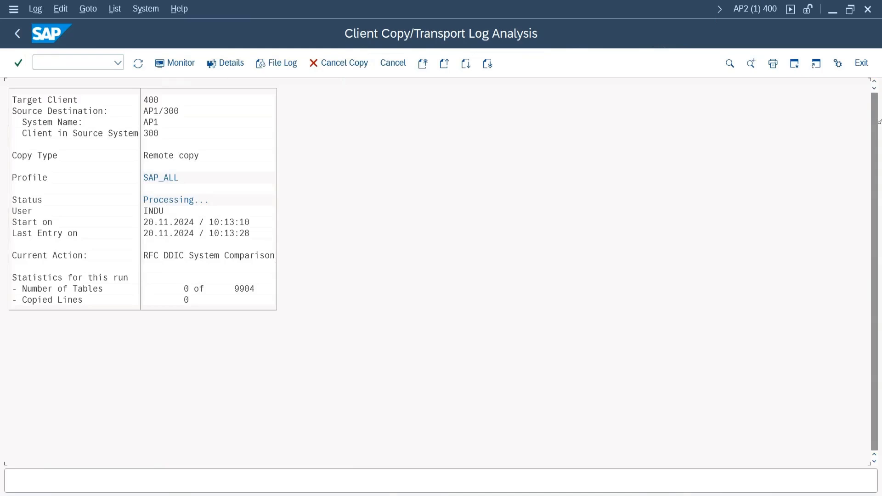
{"action": "key", "text": "F3"}
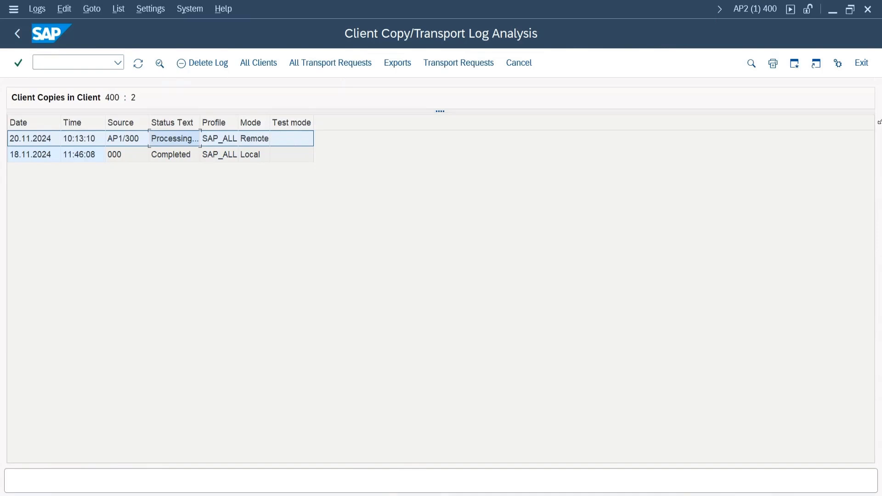
Reopen the AP1/300 remote copy's log, follow its progress with refreshes and the progress monitor, and minimize the window.
{"action": "key", "text": "F2"}
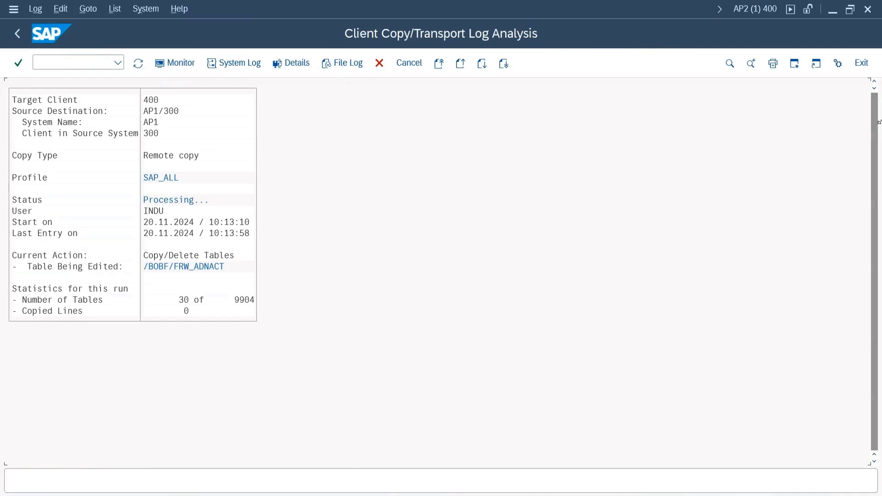
{"action": "left_click", "coordinate": [138, 63]}
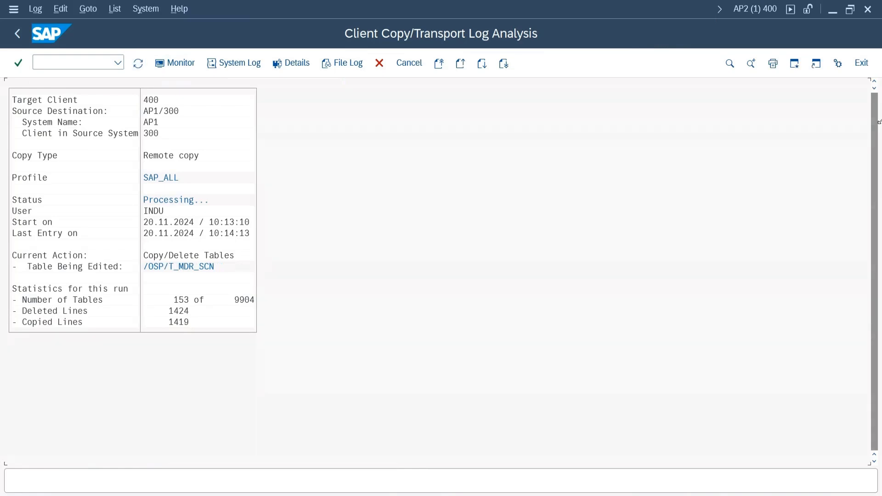
{"action": "key", "text": "F5"}
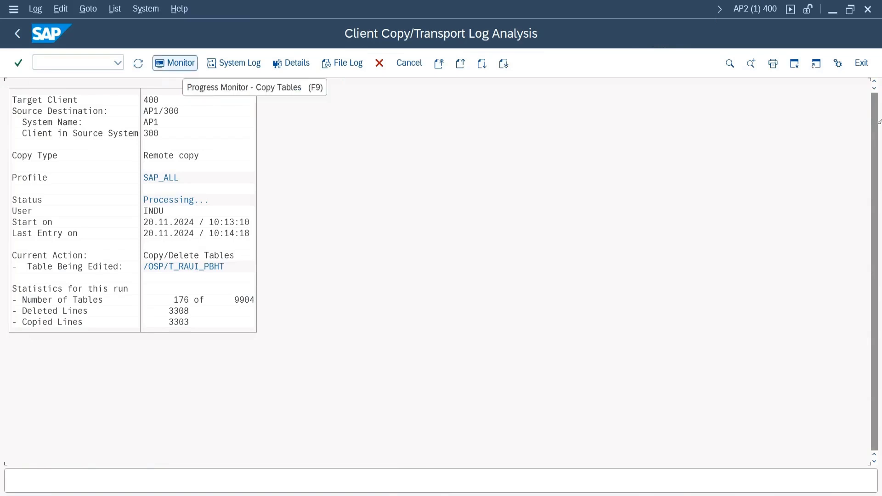
{"action": "key", "text": "F9"}
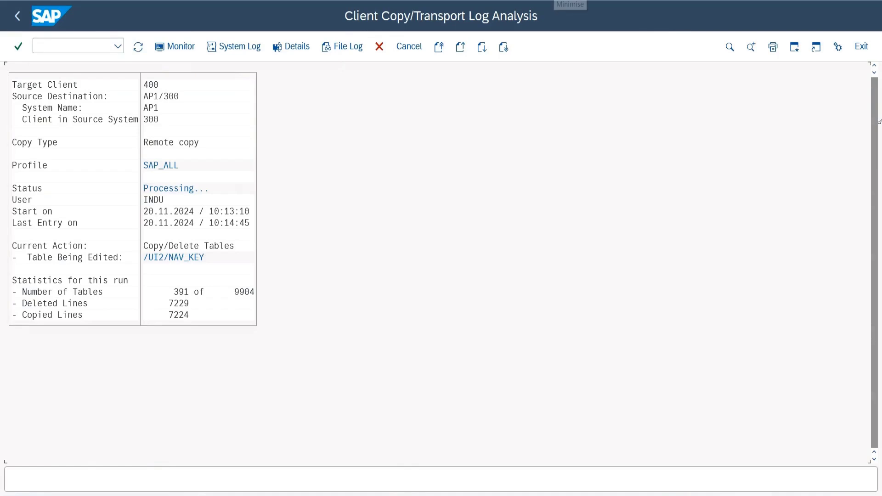
{"action": "left_click", "coordinate": [558, 0]}
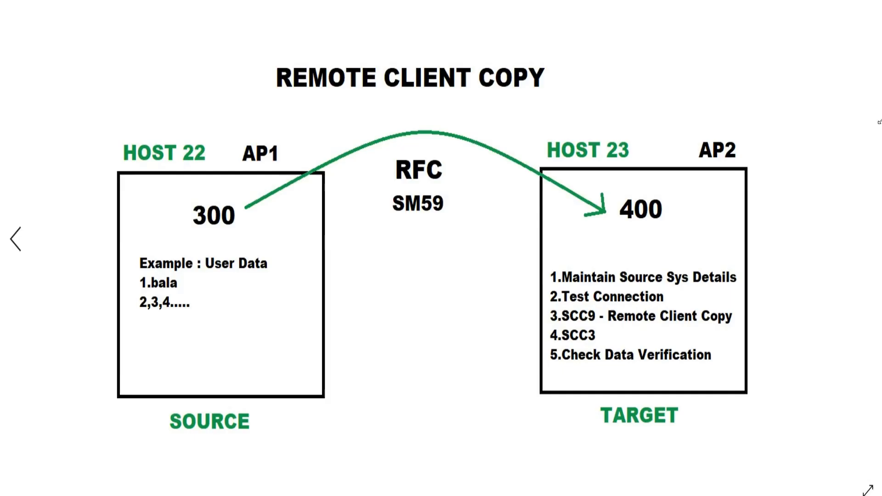
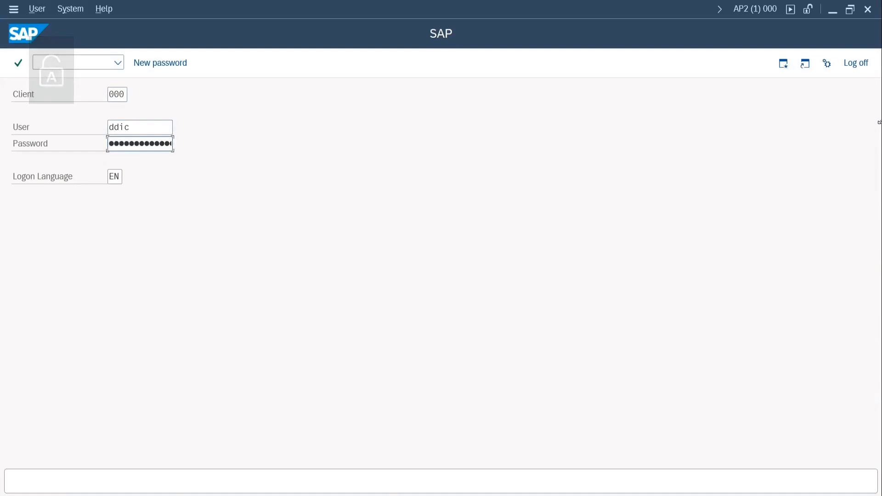
Log on to AP2 client 000 as DDIC and start transaction SM50.
{"action": "key", "text": "Return"}
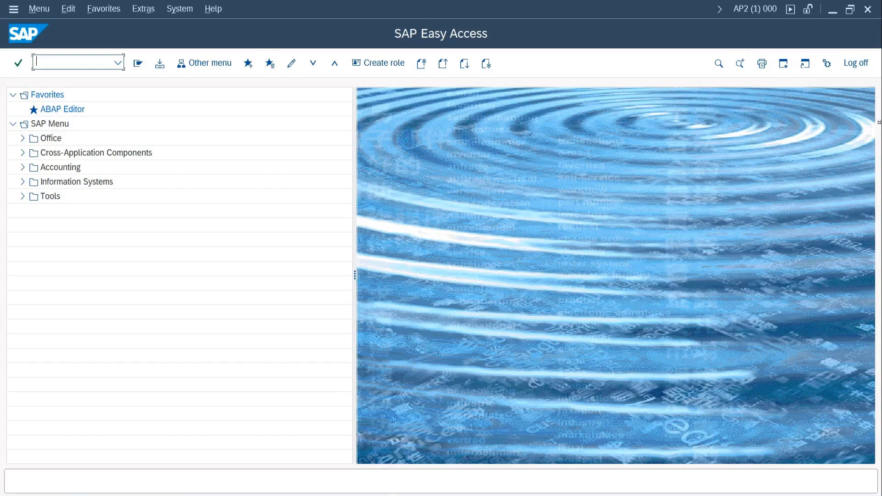
{"action": "type", "text": "sm50"}
{"action": "key", "text": "Return"}
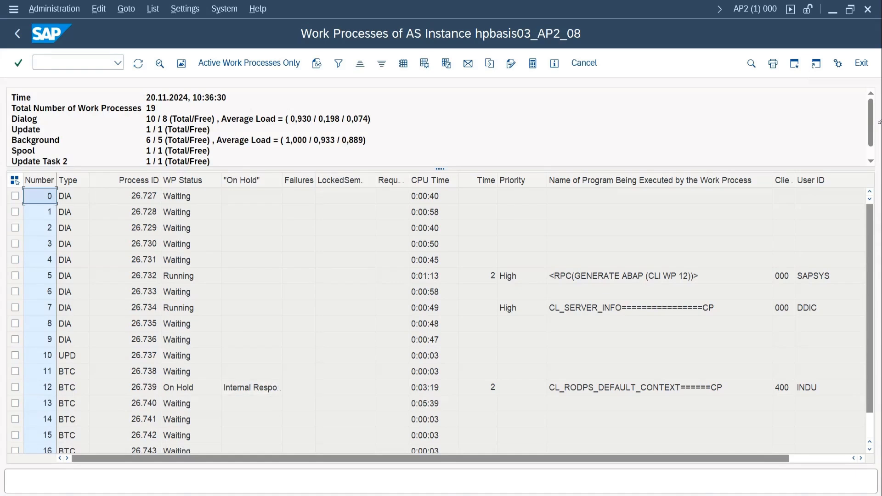
Open the details of background work process 12, check the session information and refresh the details.
{"action": "double_click", "coordinate": [191, 387]}
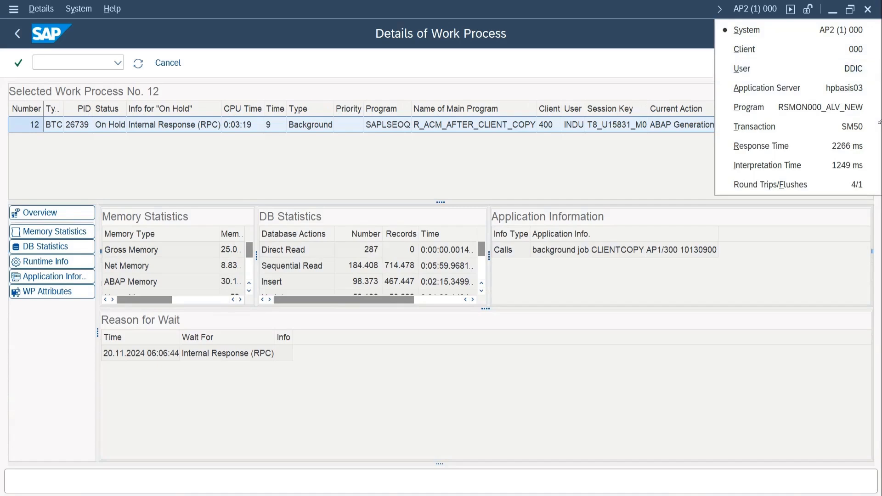
{"action": "key", "text": "Escape"}
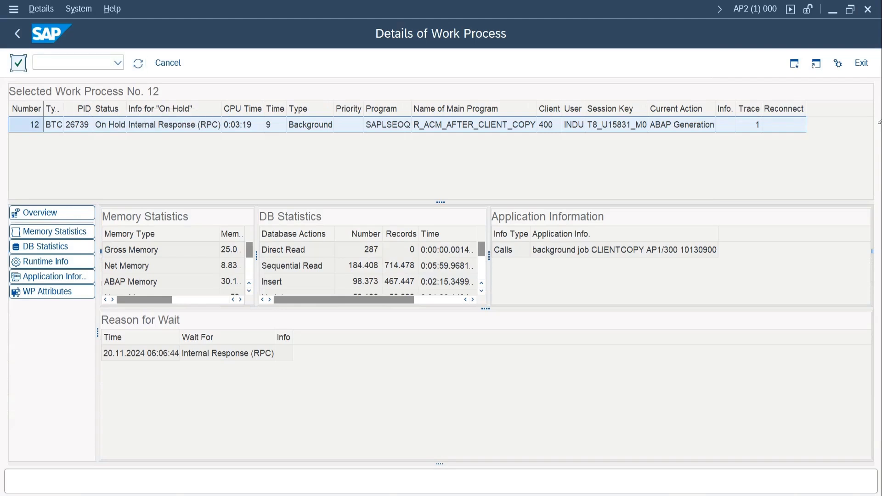
{"action": "left_click", "coordinate": [138, 63]}
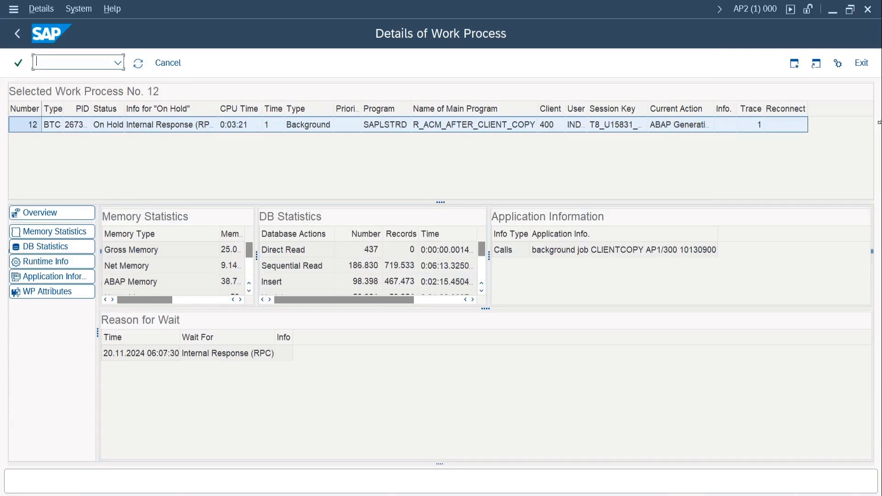
Switch to the client 400 copy log, refresh it, and view and close the copy progress monitor.
{"action": "key", "text": "alt+Tab"}
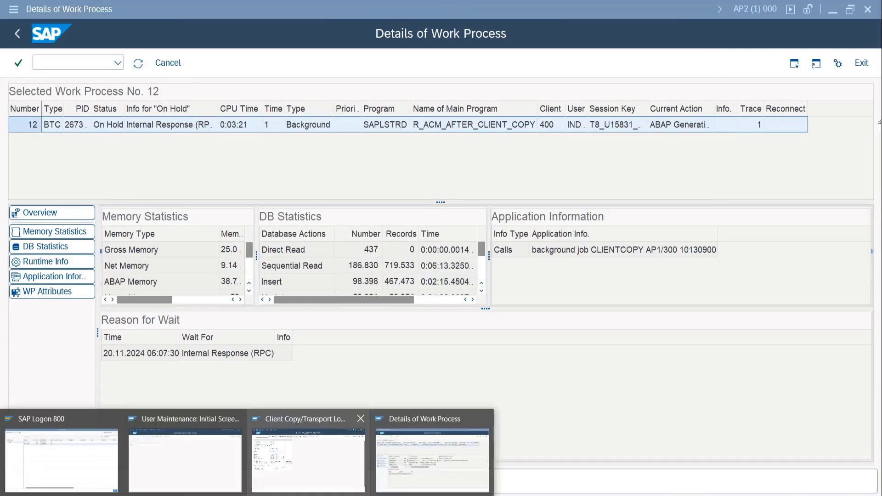
{"action": "left_click", "coordinate": [138, 63]}
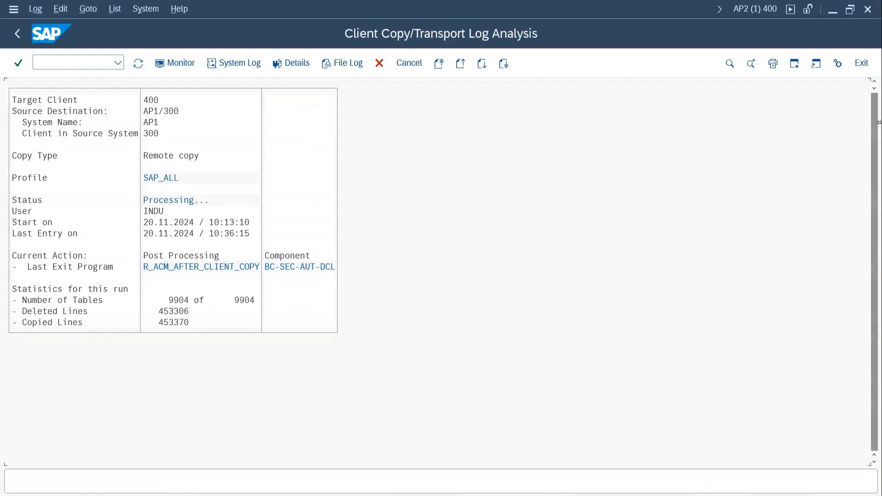
{"action": "left_click", "coordinate": [175, 63]}
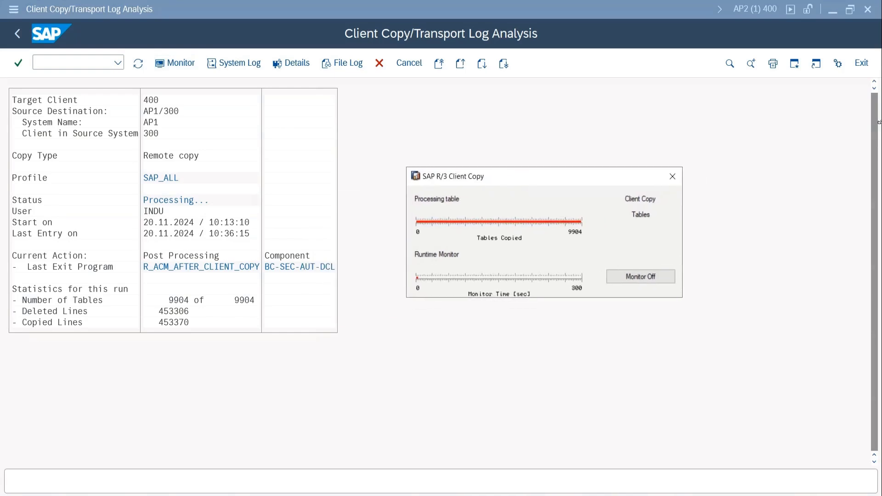
{"action": "left_click", "coordinate": [672, 176]}
{"action": "left_click", "coordinate": [672, 177]}
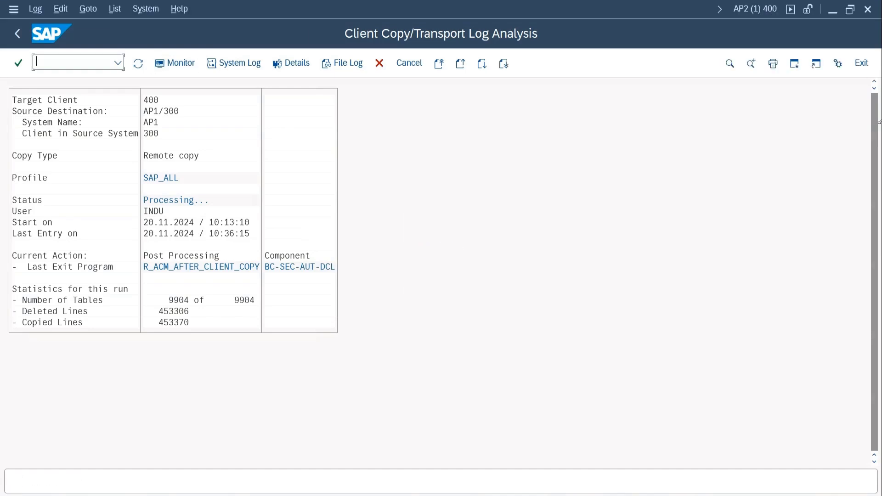
Return to the details of work process 12, refresh them and examine the process status.
{"action": "left_click", "coordinate": [248, 495]}
{"action": "left_click", "coordinate": [431, 459]}
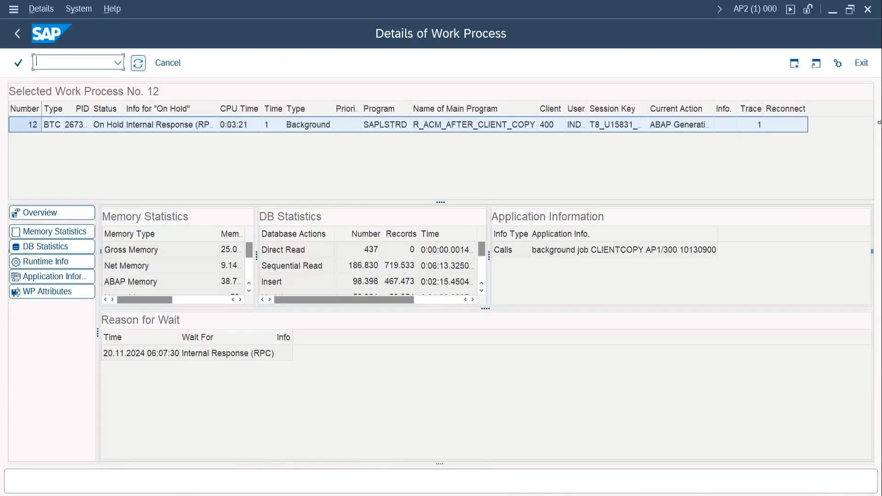
{"action": "left_click", "coordinate": [139, 63]}
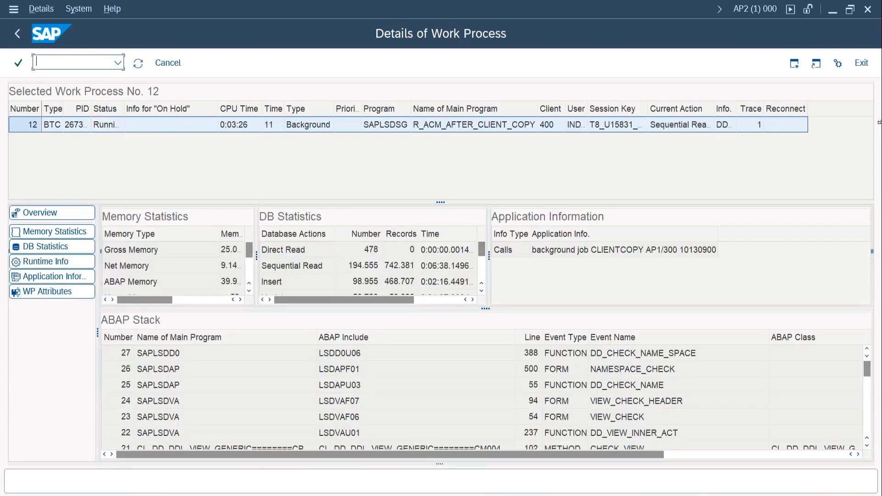
{"action": "left_click", "coordinate": [106, 125]}
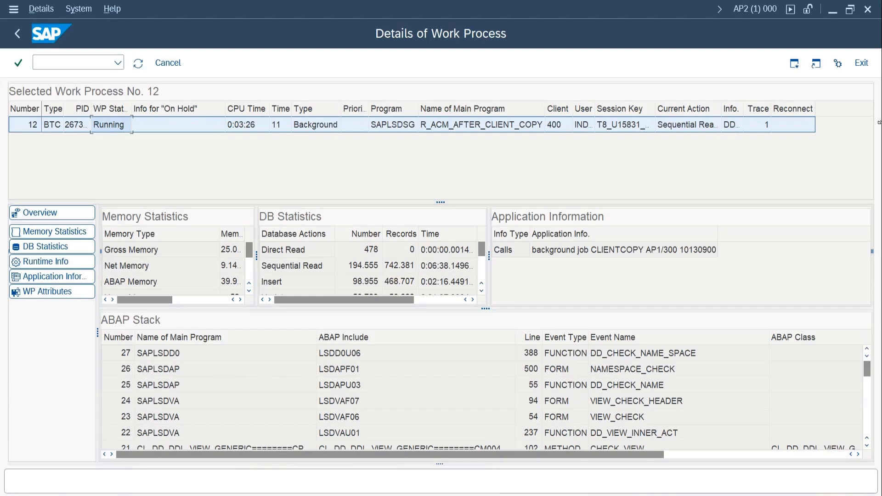
Switch back to the client copy log analysis and refresh the AP1/300 remote copy's status.
{"action": "key", "text": "alt+Tab"}
{"action": "key", "text": "alt+Tab"}
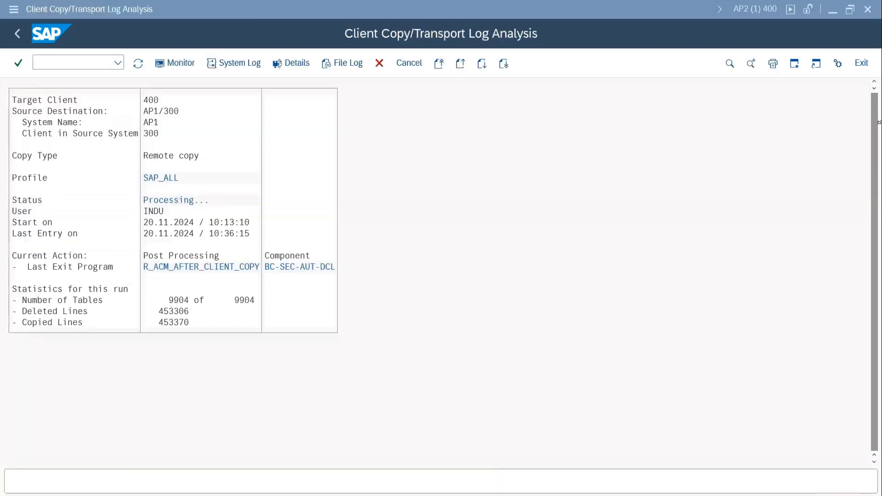
{"action": "key", "text": "Tab"}
{"action": "key", "text": "Return"}
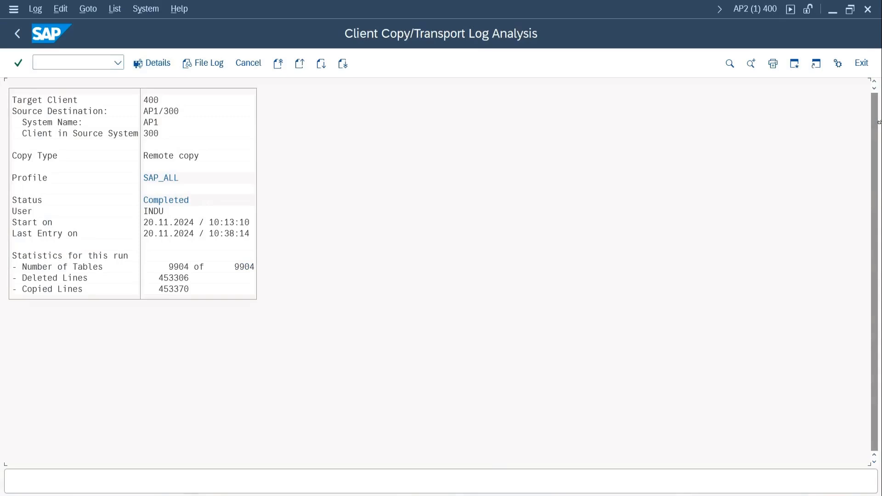
Refresh the details of work process 12 again and review all work processes in the SM50 overview.
{"action": "key", "text": "alt+Tab"}
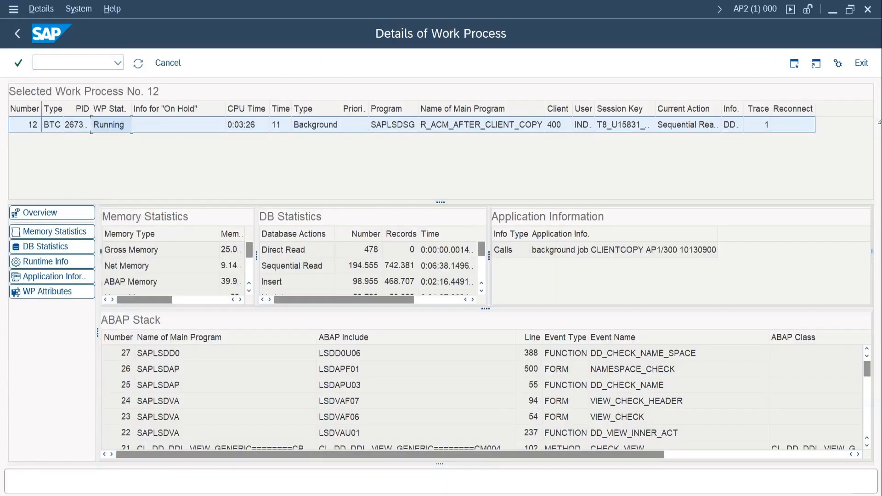
{"action": "key", "text": "Tab"}
{"action": "key", "text": "Return"}
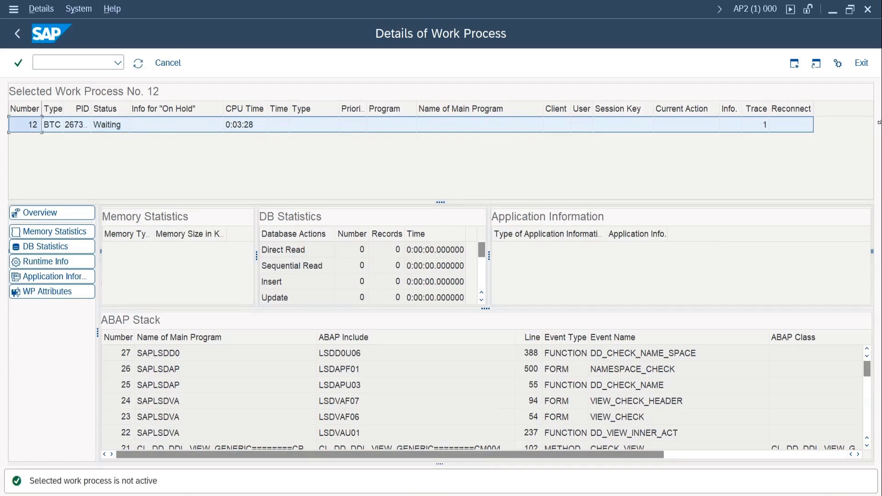
{"action": "left_click", "coordinate": [17, 34]}
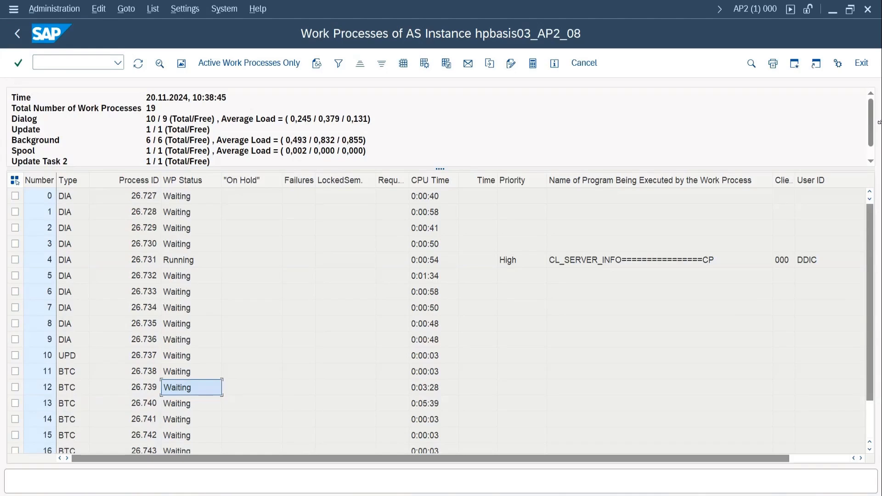
{"action": "left_click_drag", "start_coordinate": [869, 275], "coordinate": [870, 312]}
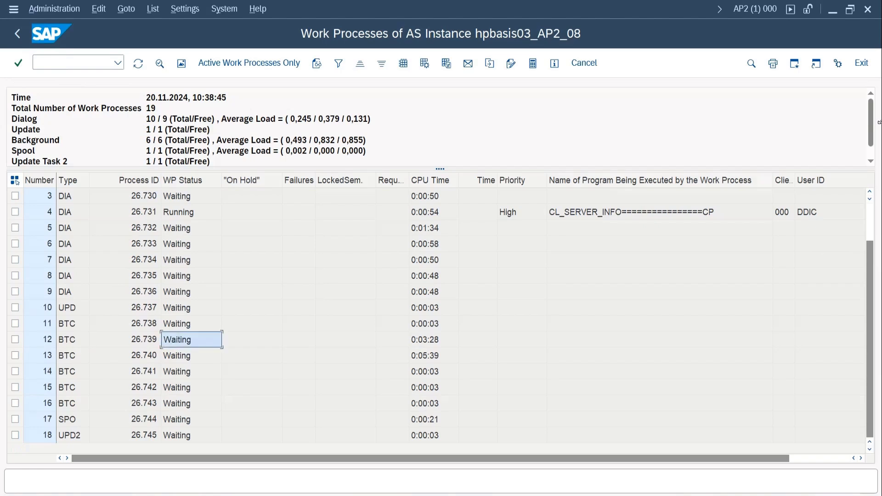
Exit the client copy log to SAP Easy Access and check the session's system and client details.
{"action": "key", "text": "alt+Tab"}
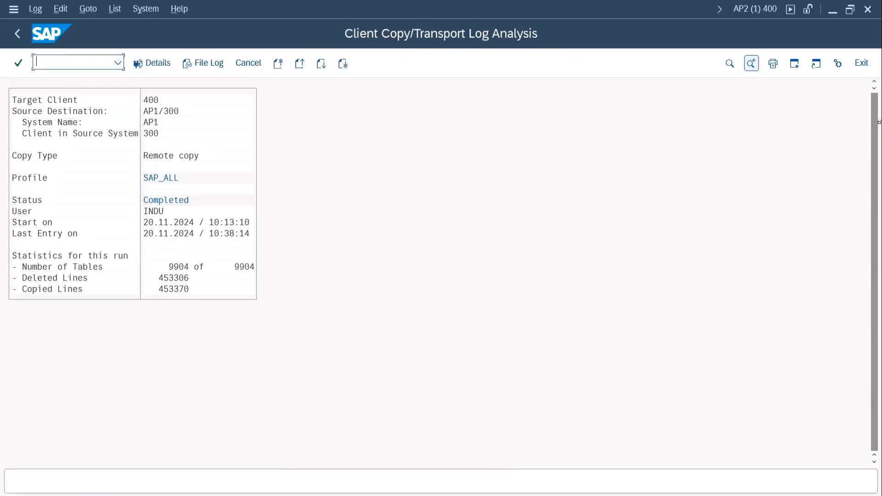
{"action": "left_click", "coordinate": [861, 63]}
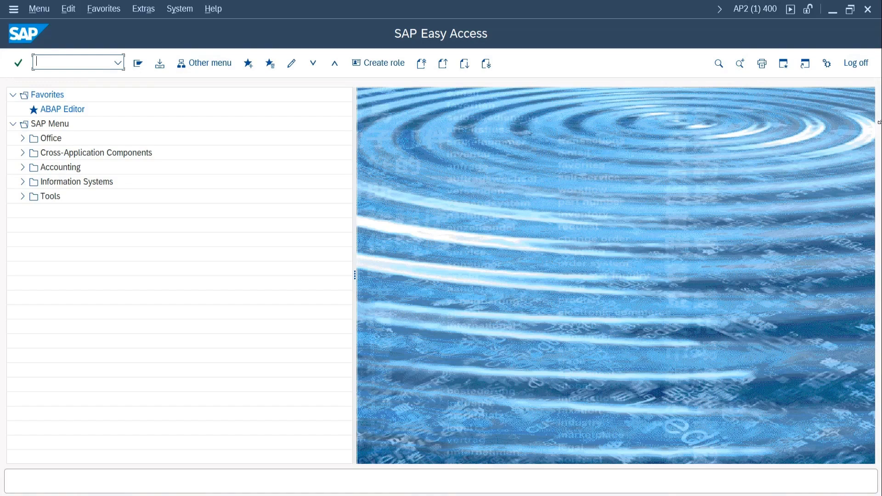
{"action": "left_click", "coordinate": [754, 9]}
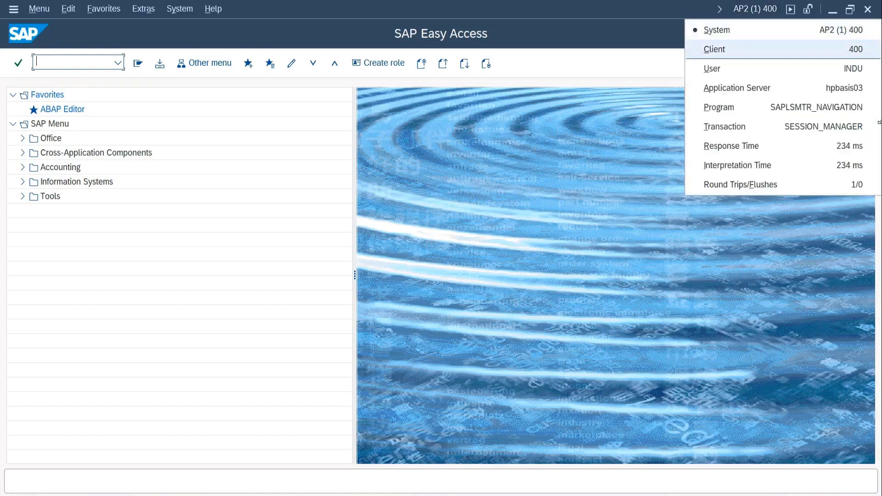
{"action": "key", "text": "Escape"}
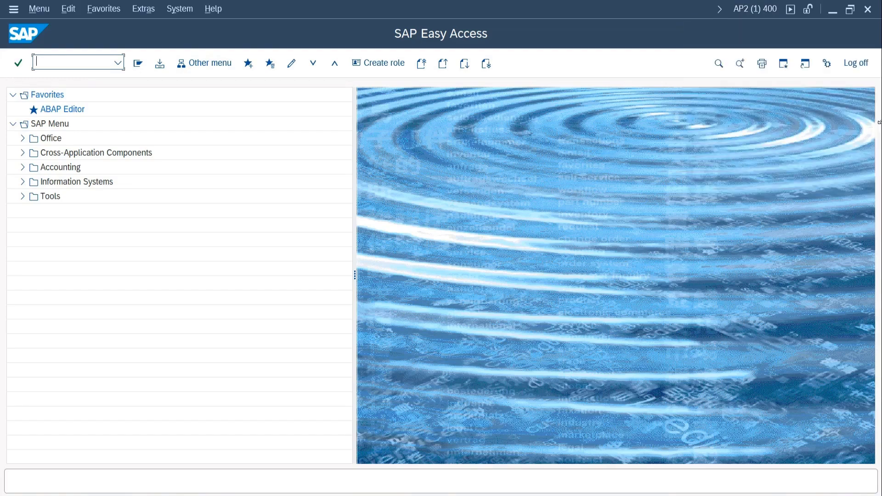
Start transaction SU01 and search for all users in client 400 with the pattern *.
{"action": "type", "text": "su01"}
{"action": "key", "text": "Return"}
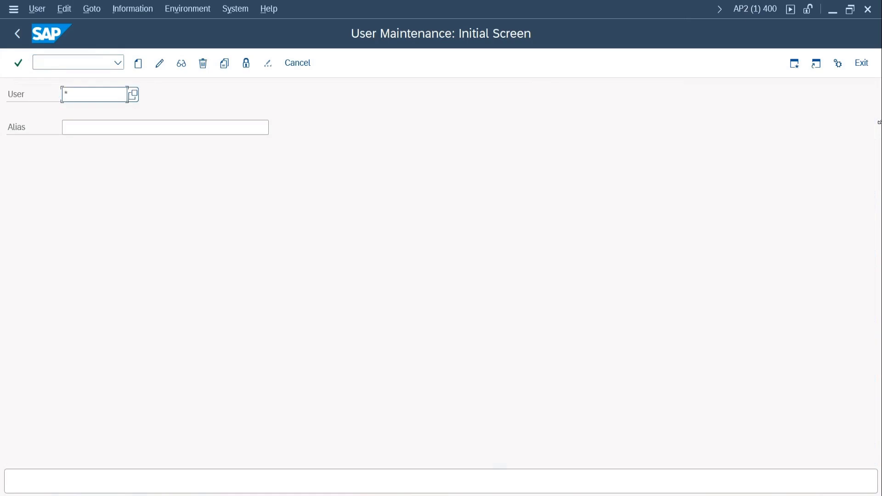
{"action": "type", "text": "*"}
{"action": "key", "text": "F4"}
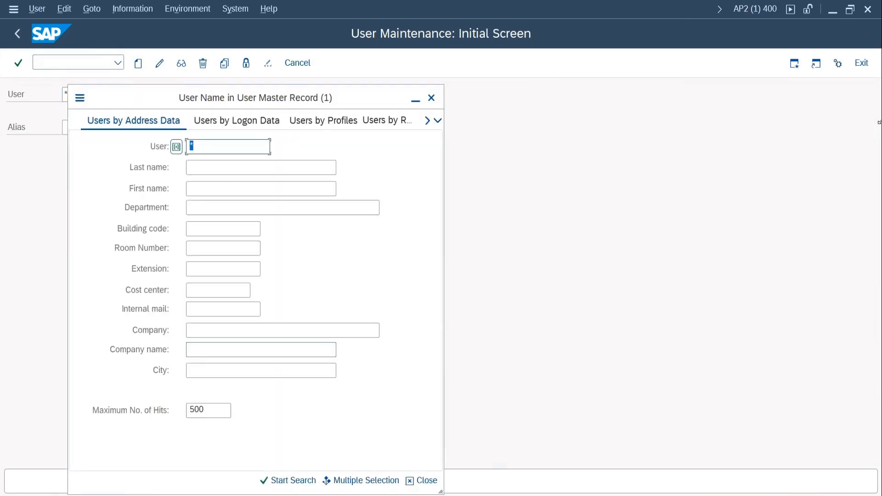
{"action": "key", "text": "Return"}
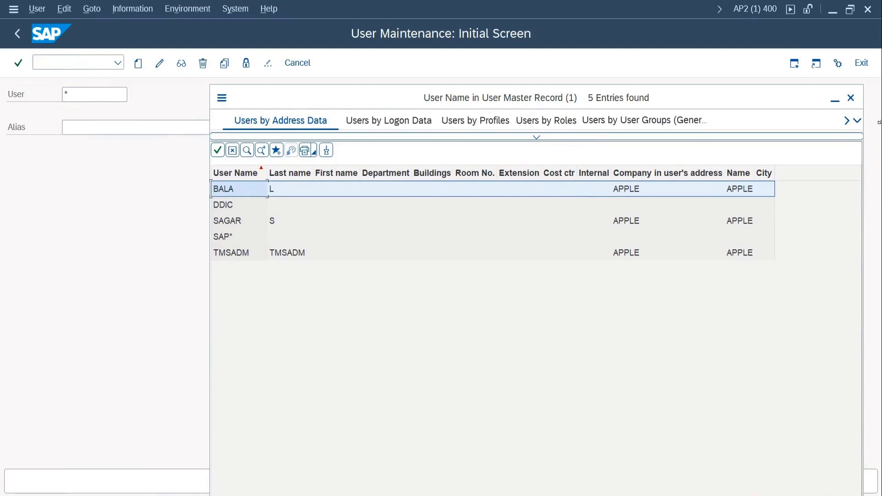
Review the remote client copy diagram and check the SU01 session's system, client and user details.
{"action": "key", "text": "alt+Tab"}
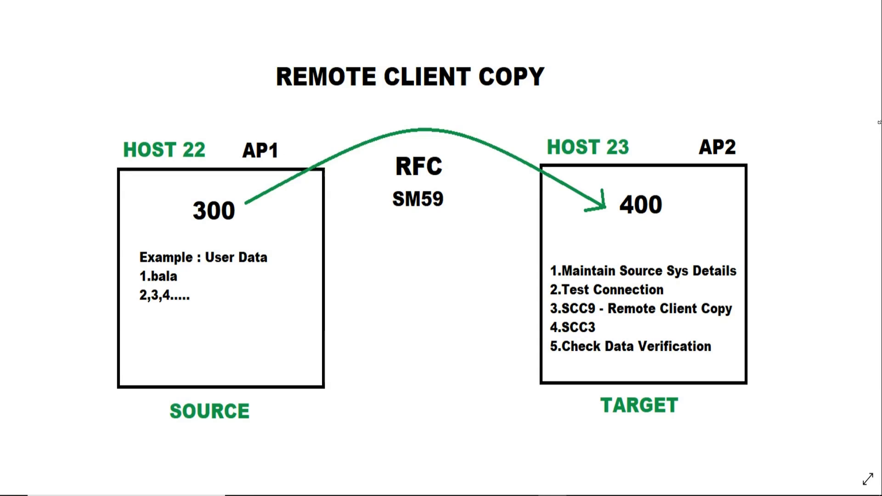
{"action": "key", "text": "alt+Tab"}
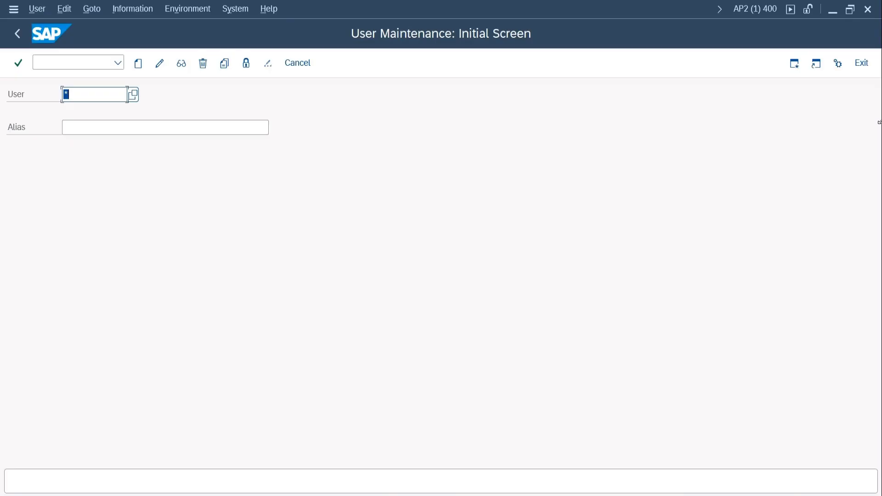
{"action": "left_click", "coordinate": [754, 9]}
{"action": "key", "text": "Down"}
{"action": "key", "text": "Down"}
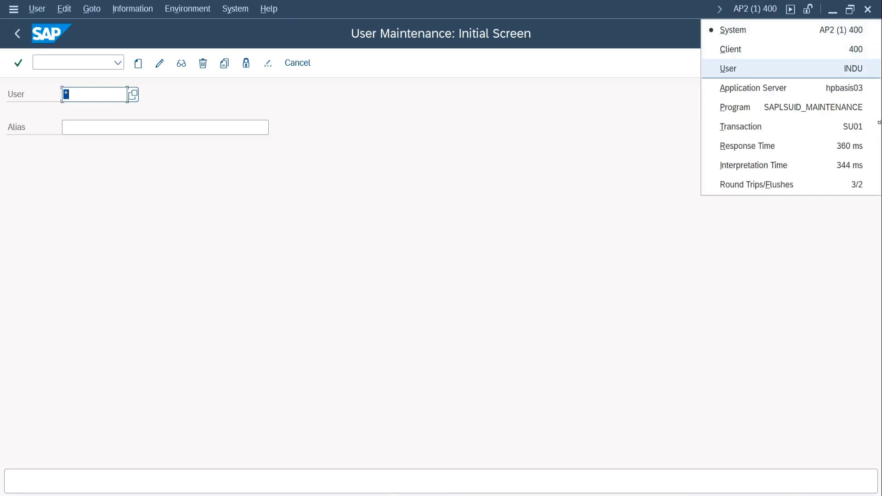
{"action": "key", "text": "Escape"}
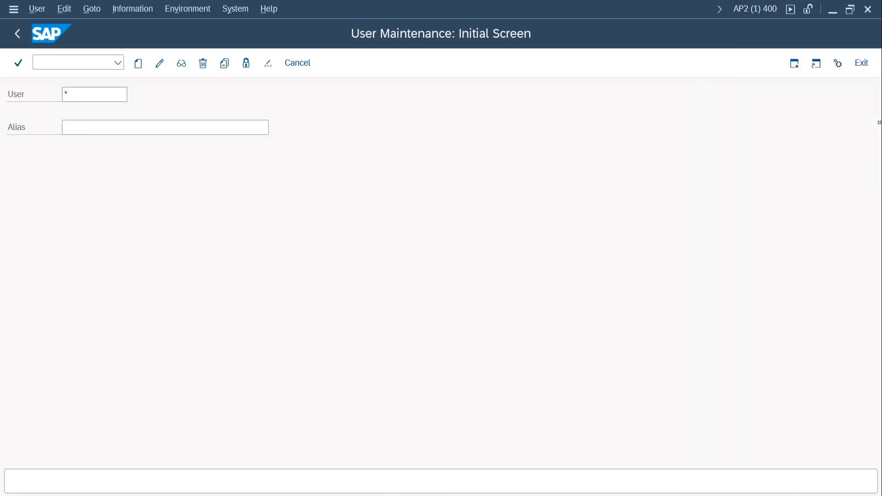
List all users of client 400 once more to verify the copied user data, and close the list.
{"action": "key", "text": "F4"}
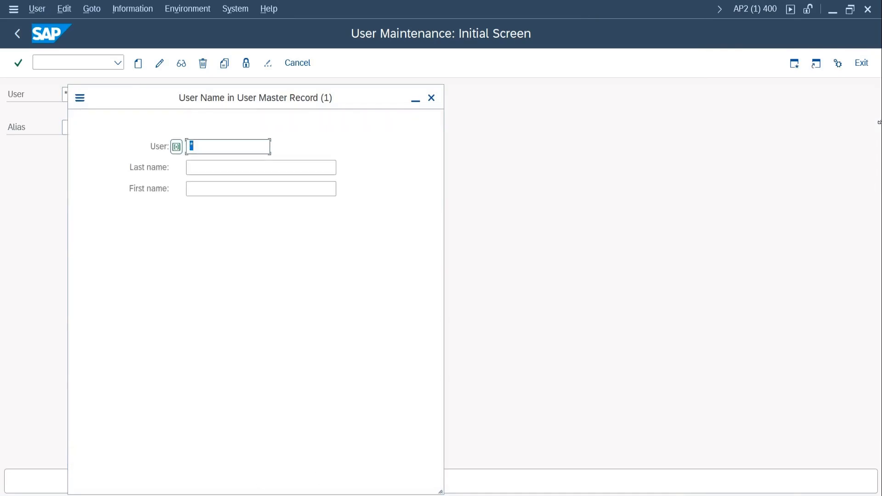
{"action": "key", "text": "Return"}
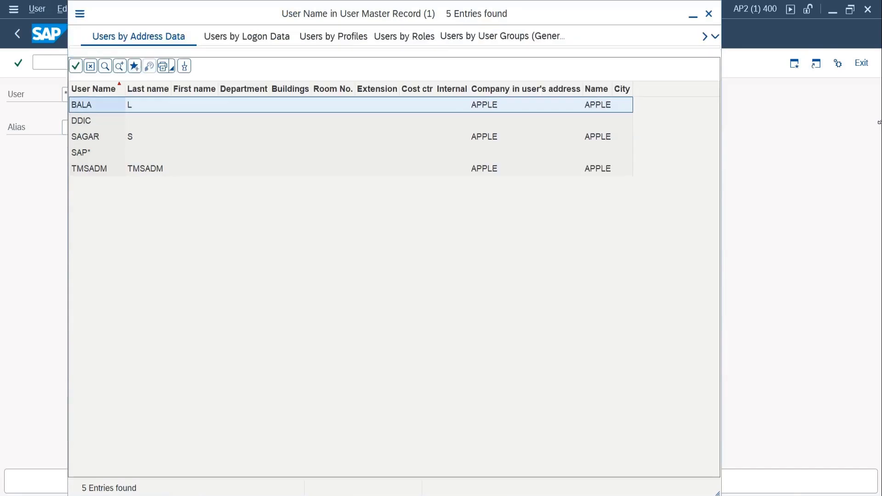
{"action": "key", "text": "Escape"}
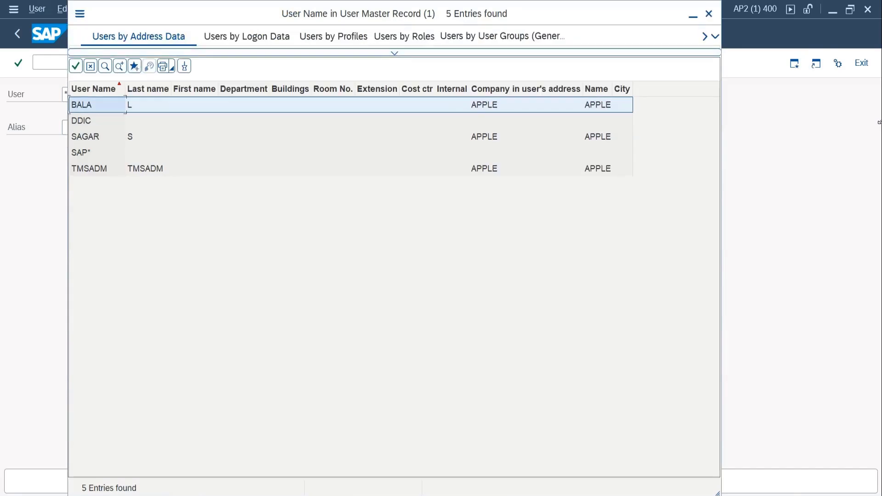
Exit user maintenance and log off from AP2 client 400.
{"action": "key", "text": "shift+F3"}
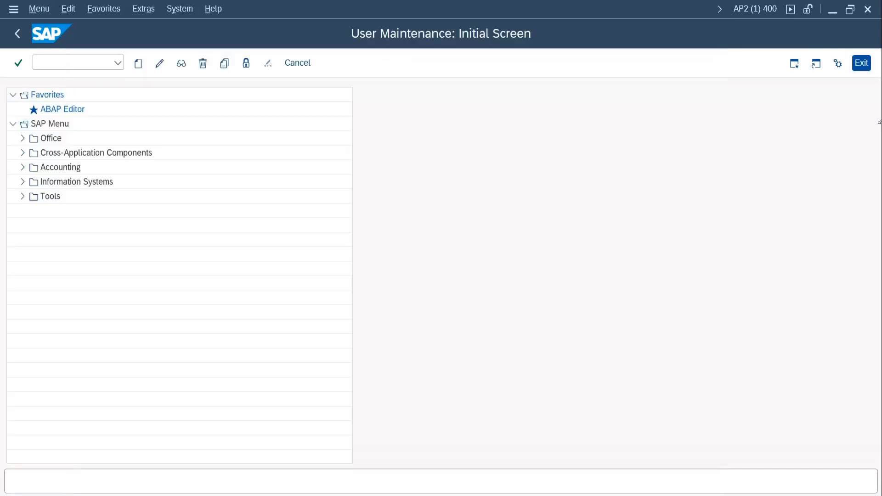
{"action": "key", "text": "shift+F3"}
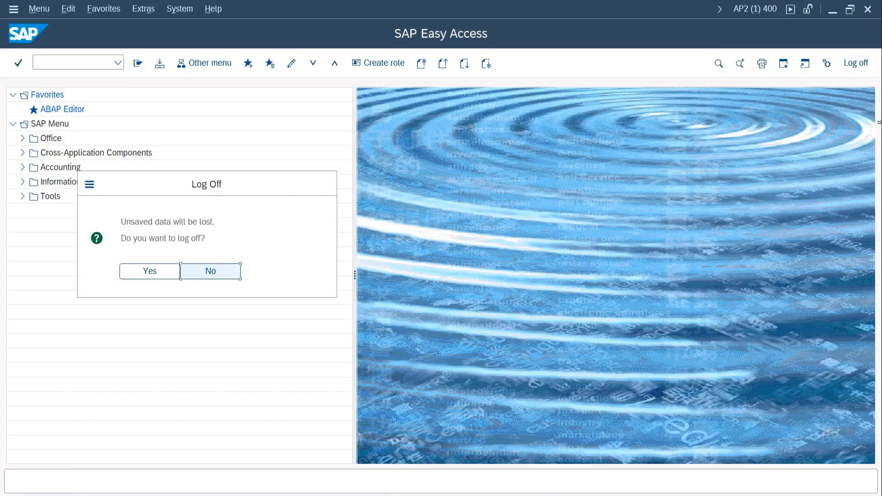
{"action": "key", "text": "Left"}
{"action": "key", "text": "Return"}
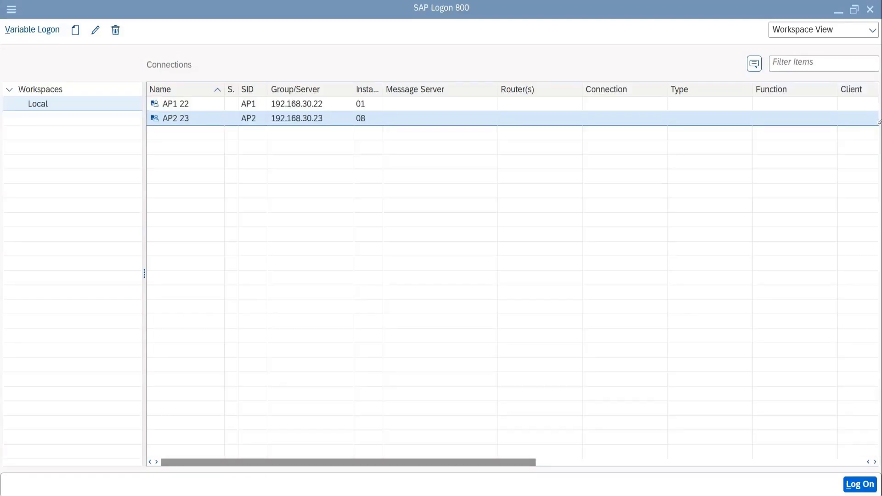
Open the logon screen of the AP2 23 connection and set the client to 400.
{"action": "key", "text": "Return"}
{"action": "key", "text": "shift+Tab"}
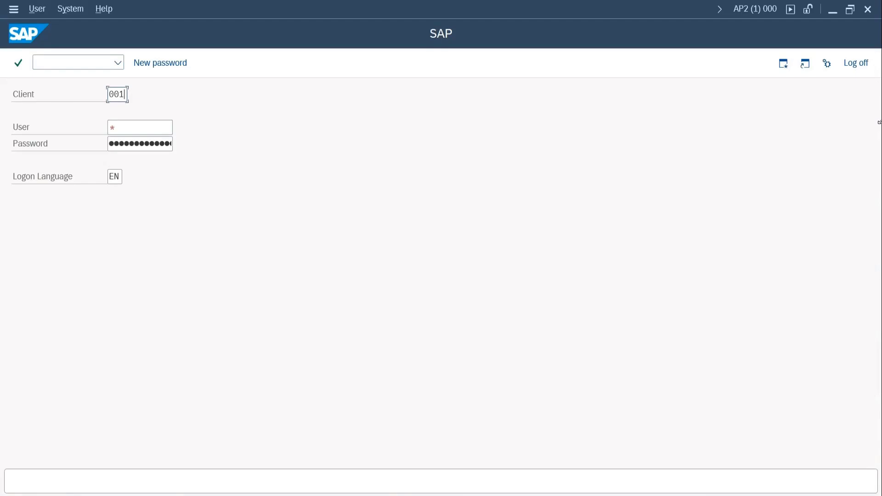
{"action": "key", "text": "BackSpace"}
{"action": "key", "text": "BackSpace"}
{"action": "key", "text": "BackSpace"}
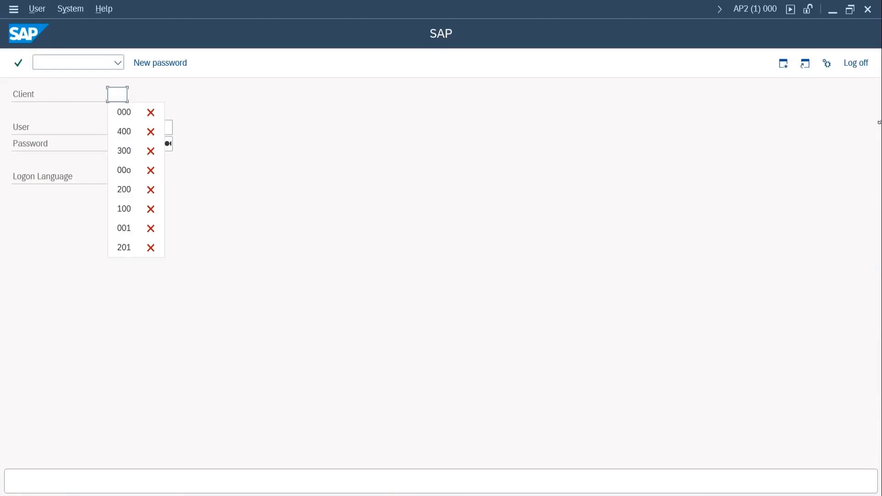
{"action": "type", "text": "400"}
Try to log on to client 400 with a user name and the account password.
{"action": "key", "text": "Tab"}
{"action": "type", "text": "i"}
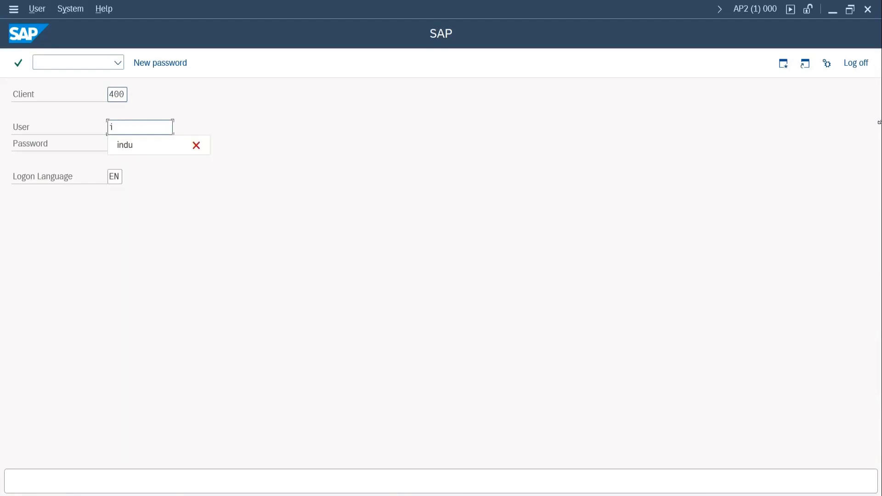
{"action": "type", "text": "ndu"}
{"action": "key", "text": "Tab"}
{"action": "key", "text": "Caps_Lock"}
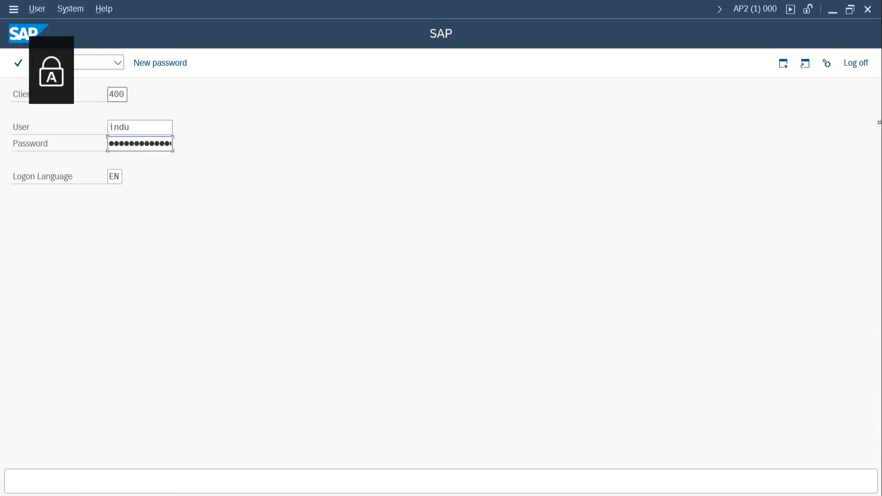
{"action": "key", "text": "Caps_Lock"}
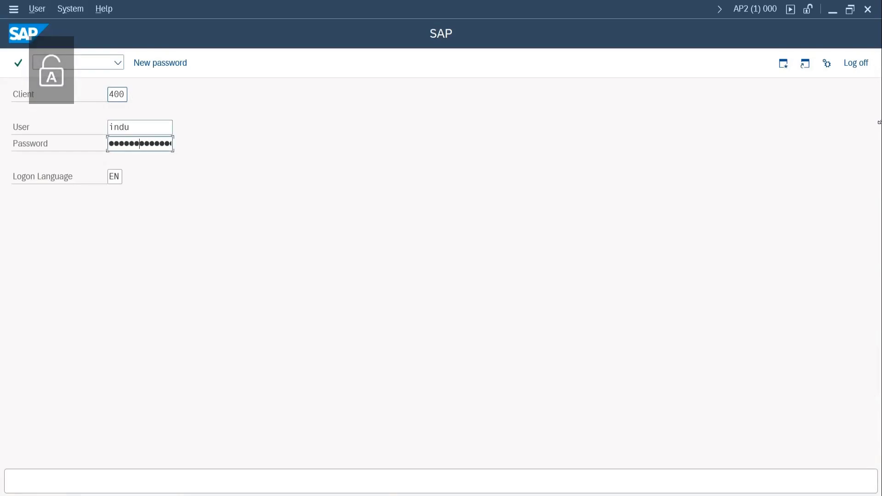
{"action": "key", "text": "Return"}
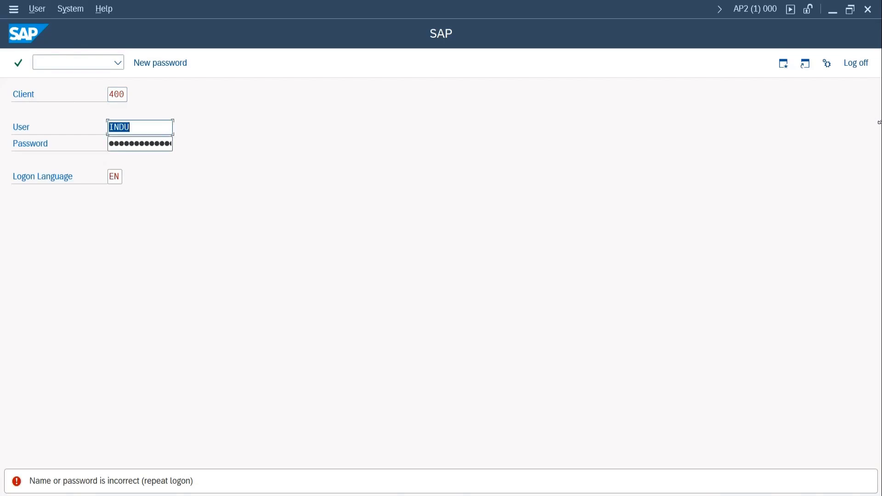
Replace the user name with another copied user's, enter the account password and log on to AP2 client 400.
{"action": "key", "text": "Tab"}
{"action": "key", "text": "shift+Tab"}
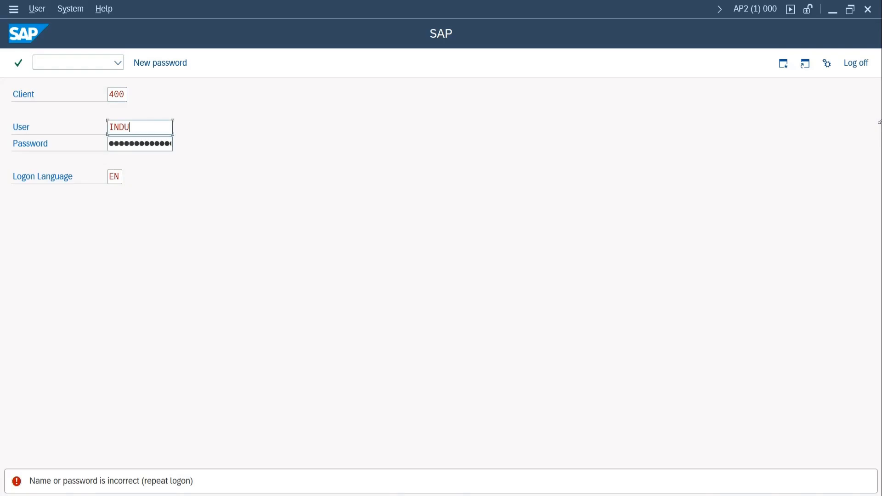
{"action": "key", "text": "BackSpace"}
{"action": "key", "text": "BackSpace"}
{"action": "key", "text": "BackSpace"}
{"action": "key", "text": "BackSpace"}
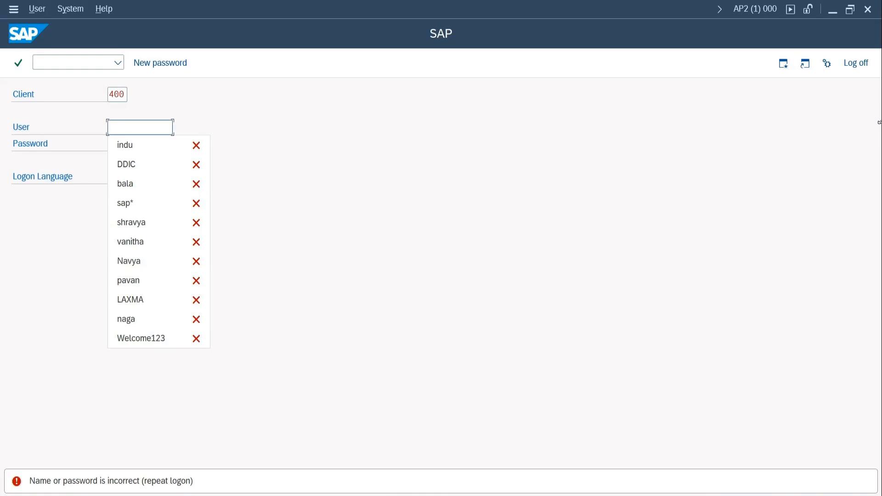
{"action": "type", "text": "bala"}
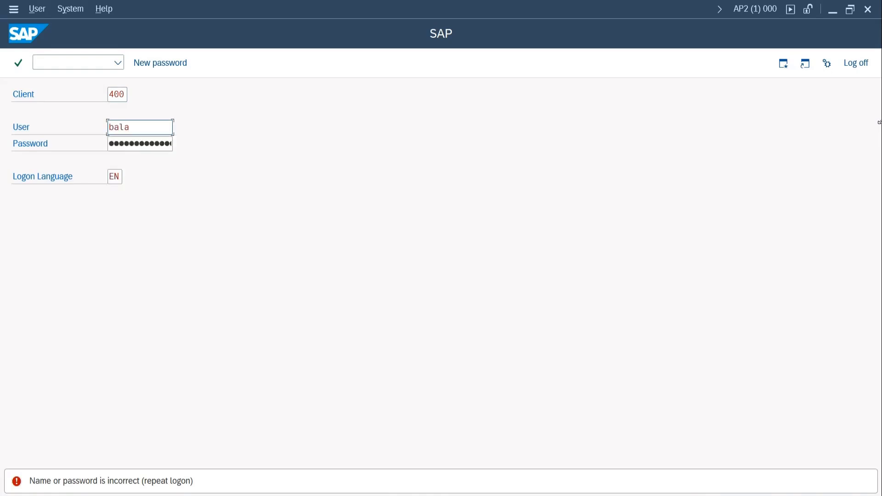
{"action": "key", "text": "Tab"}
{"action": "key", "text": "Caps_Lock"}
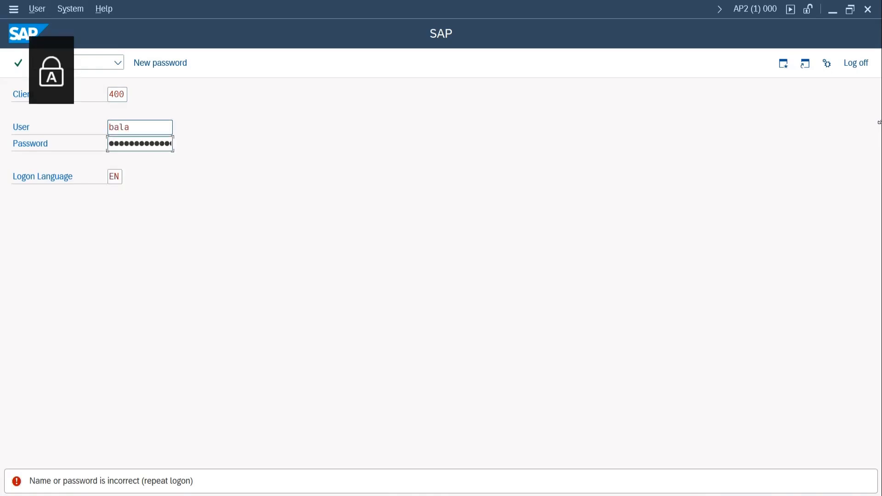
{"action": "key", "text": "Caps_Lock"}
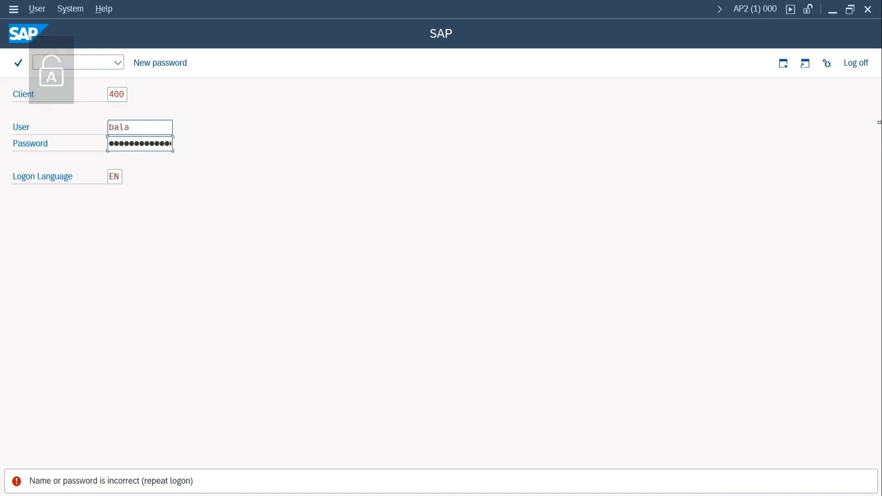
{"action": "key", "text": "Return"}
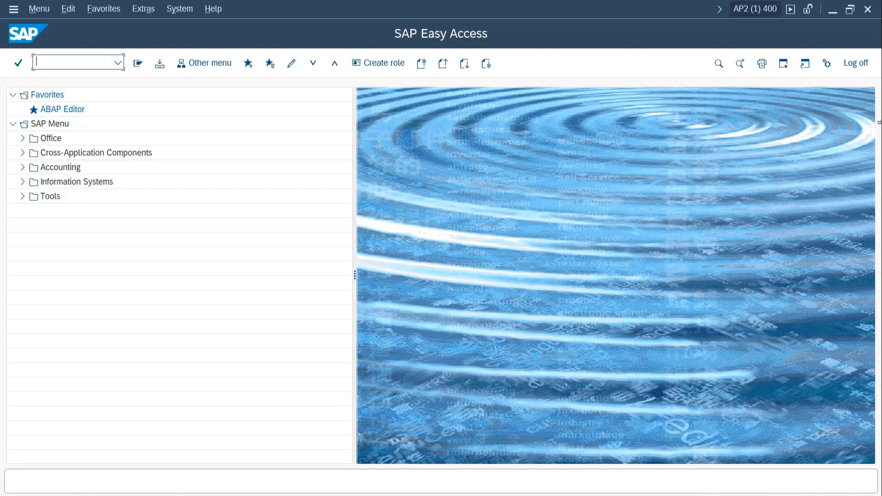
Check the AP2 session's system, client and user details, and return to prerequisite 4 in the Notepad notes.
{"action": "left_click", "coordinate": [755, 9]}
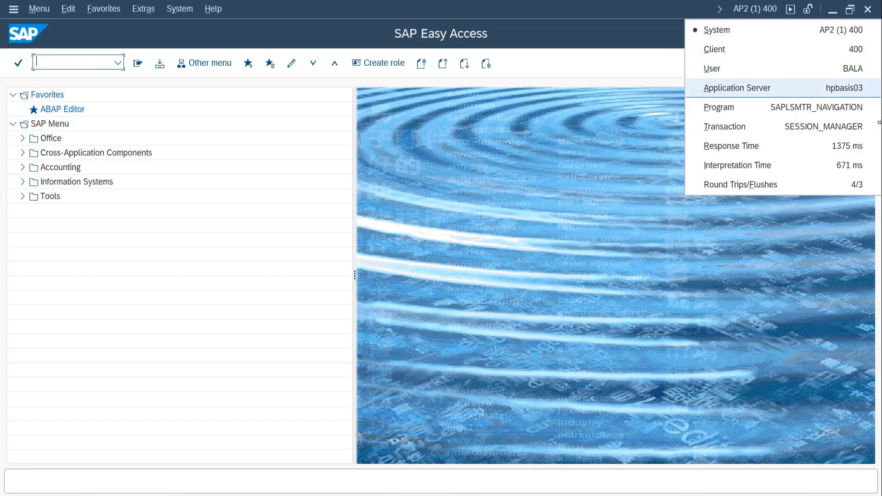
{"action": "left_click", "coordinate": [18, 62]}
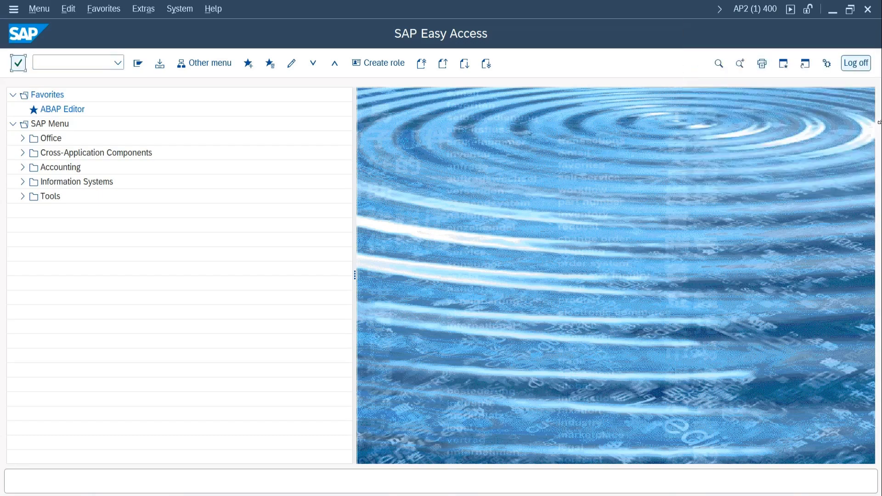
{"action": "key", "text": "alt+Tab"}
{"action": "left_click", "coordinate": [33, 132]}
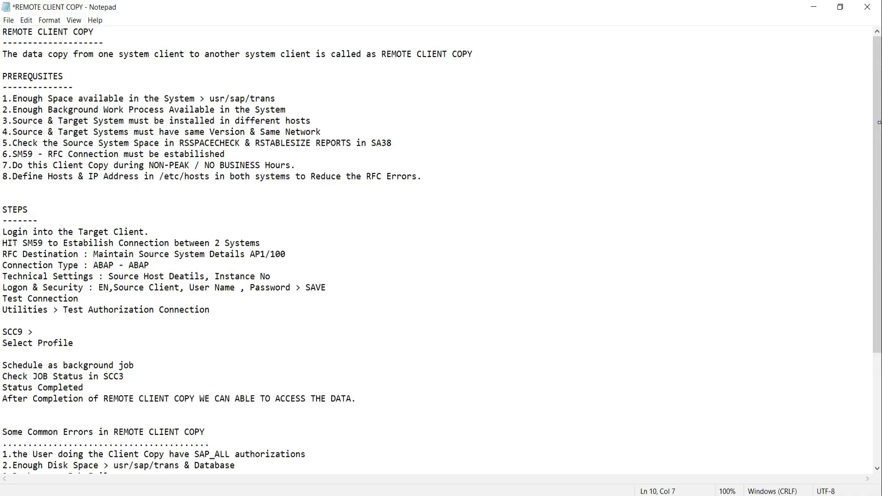
Switch to the AP2 client 000 session and display the kernel information from its system status.
{"action": "key", "text": "alt+Tab"}
{"action": "left_click", "coordinate": [180, 9]}
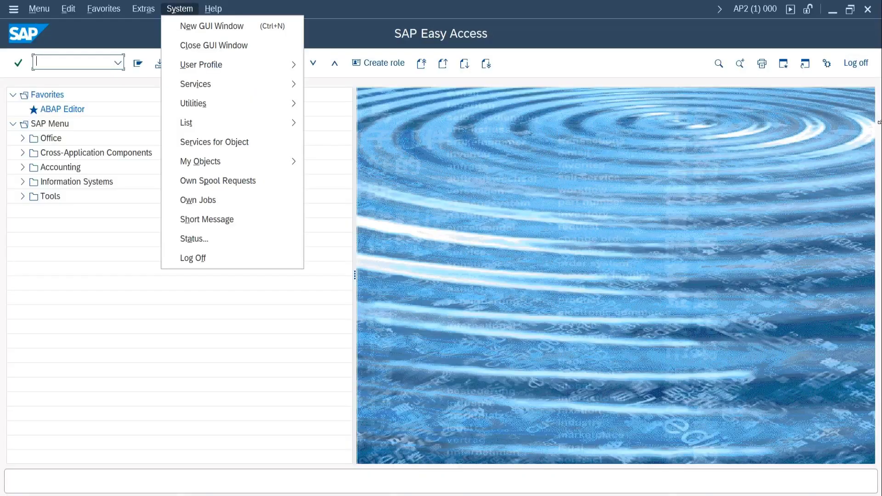
{"action": "key", "text": "Return"}
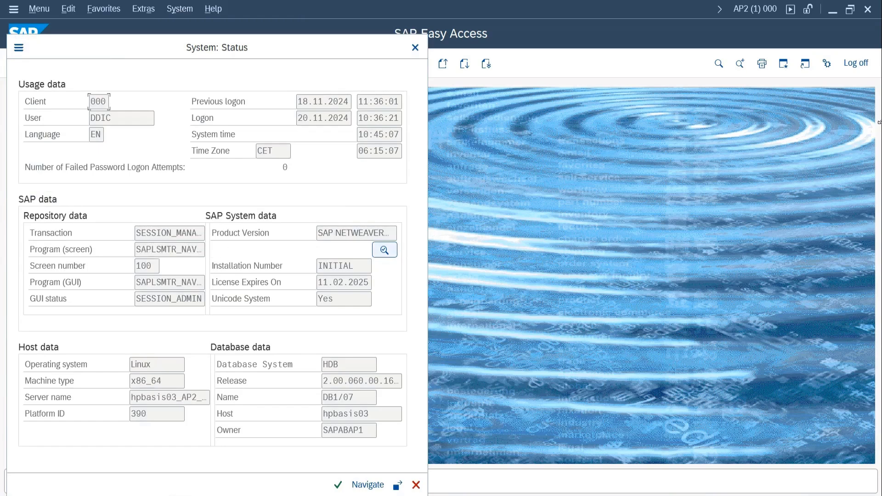
{"action": "left_click", "coordinate": [397, 485]}
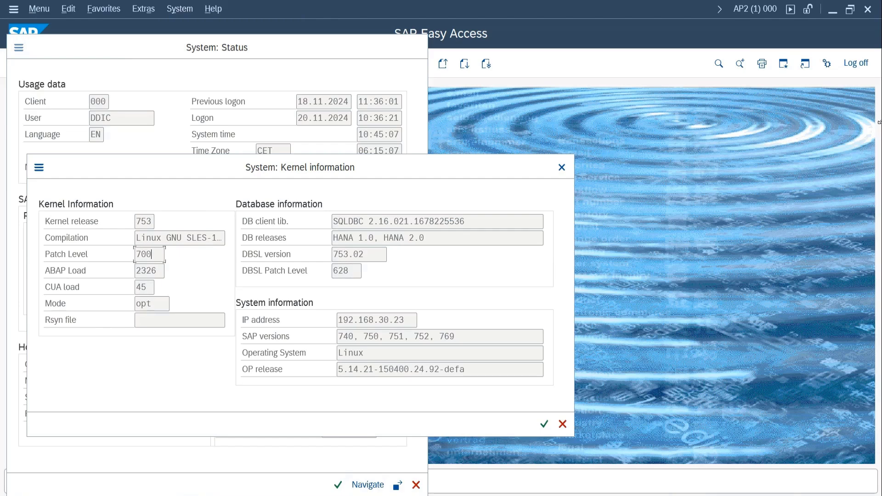
Switch to the AP1 client 300 session, leave user maintenance and display the kernel information from its system status.
{"action": "left_click", "coordinate": [202, 495]}
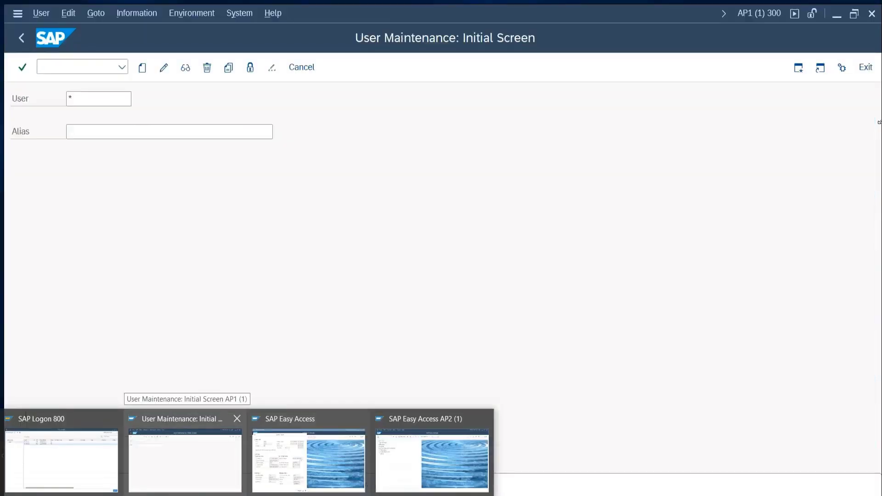
{"action": "left_click", "coordinate": [185, 455]}
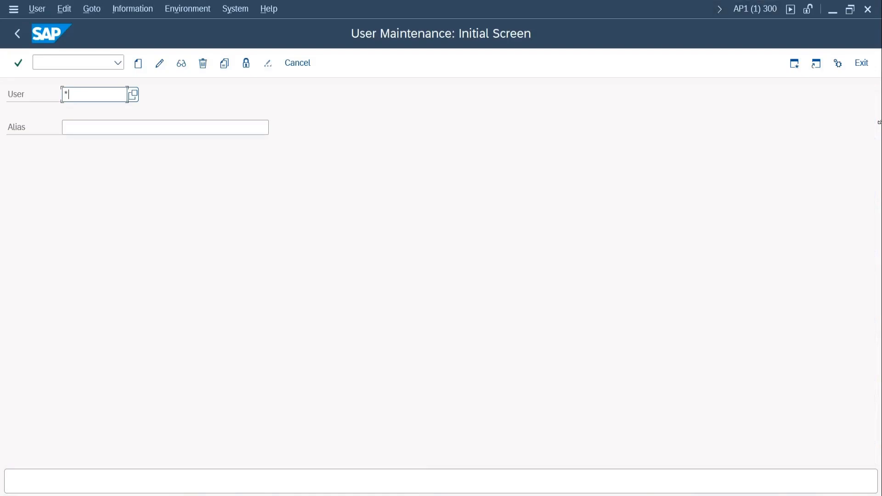
{"action": "left_click", "coordinate": [18, 33]}
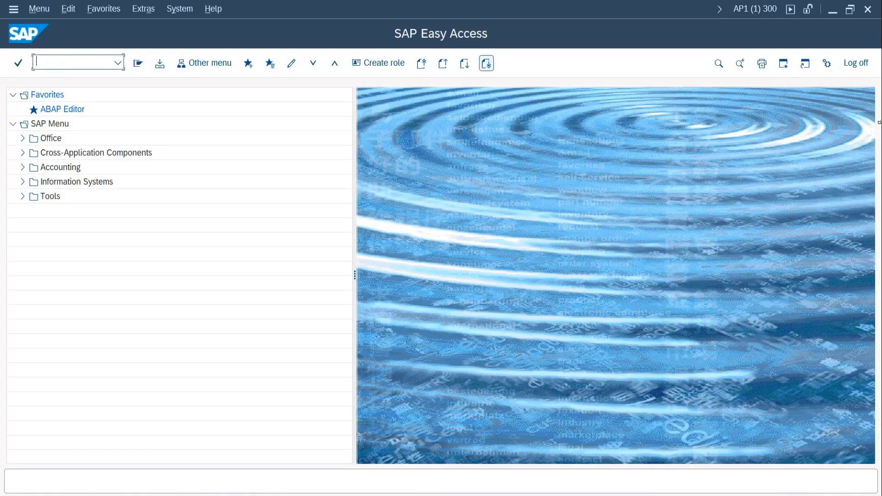
{"action": "left_click", "coordinate": [180, 9]}
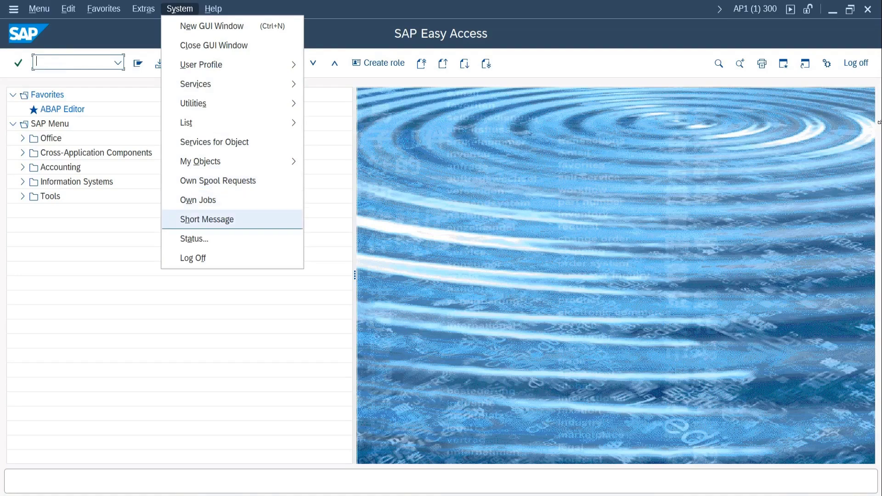
{"action": "left_click", "coordinate": [194, 239]}
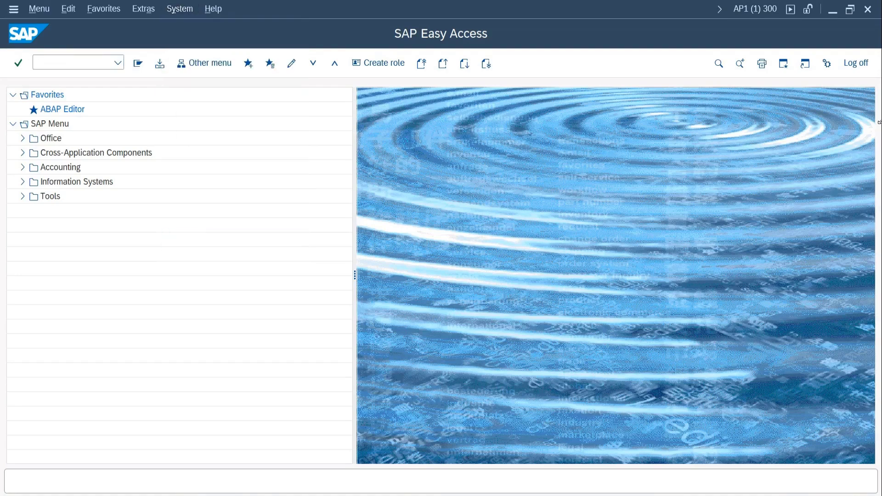
{"action": "left_click", "coordinate": [397, 485]}
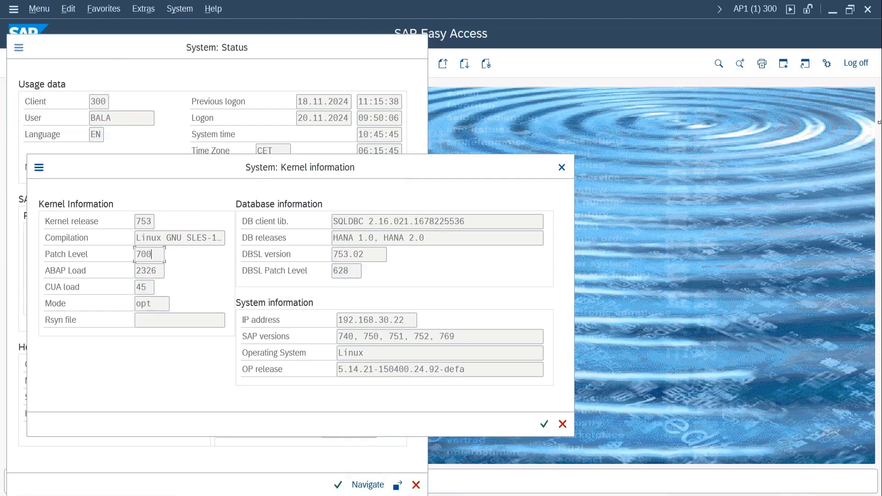
Review prerequisite 5 in the Notepad notes, highlighting the source system space check and the RSSPACECHECK report name.
{"action": "key", "text": "alt+Tab"}
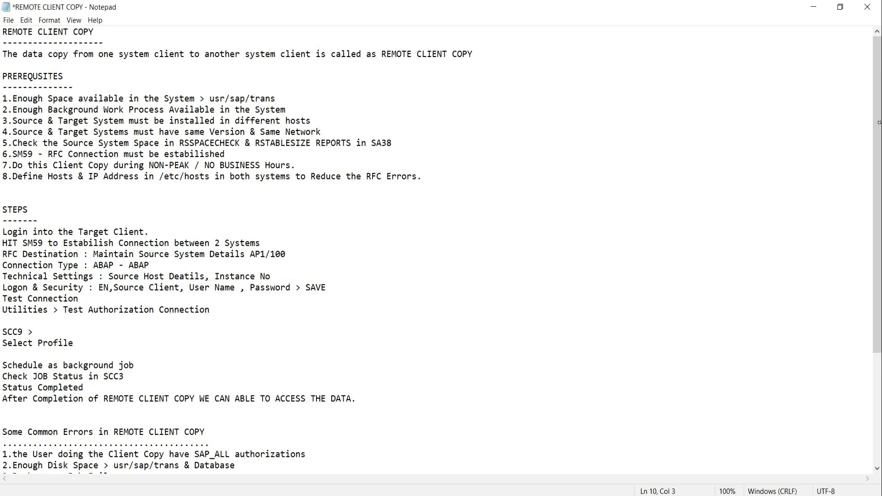
{"action": "key", "text": "Down"}
{"action": "key", "text": "shift+Right"}
{"action": "key", "text": "shift+Right"}
{"action": "key", "text": "shift+Right"}
{"action": "key", "text": "shift+Right"}
{"action": "key", "text": "shift+Right"}
{"action": "key", "text": "shift+Right"}
{"action": "key", "text": "shift+Right"}
{"action": "key", "text": "shift+Right"}
{"action": "key", "text": "shift+Right"}
{"action": "key", "text": "shift+Right"}
{"action": "key", "text": "shift+Right"}
{"action": "key", "text": "shift+Right"}
{"action": "key", "text": "shift+Right"}
{"action": "key", "text": "shift+Right"}
{"action": "key", "text": "shift+Right"}
{"action": "key", "text": "shift+Right"}
{"action": "key", "text": "shift+Right"}
{"action": "key", "text": "shift+Right"}
{"action": "key", "text": "shift+Right"}
{"action": "key", "text": "shift+Right"}
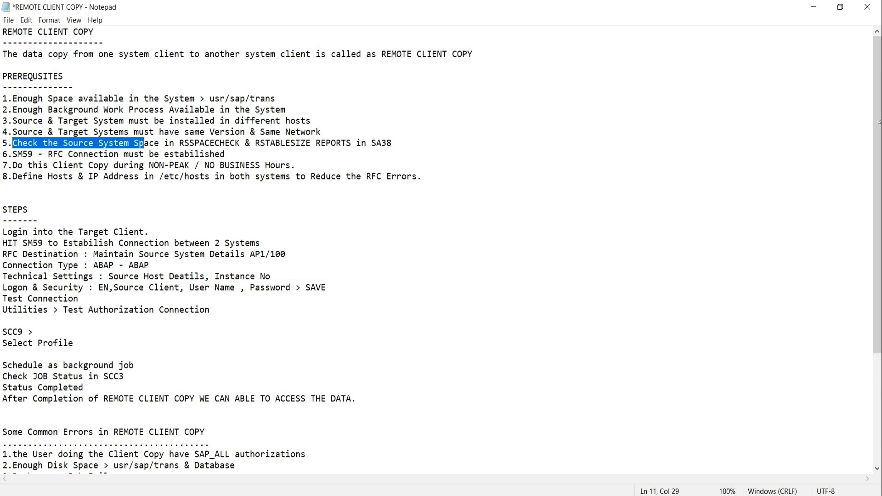
{"action": "key", "text": "shift+Right"}
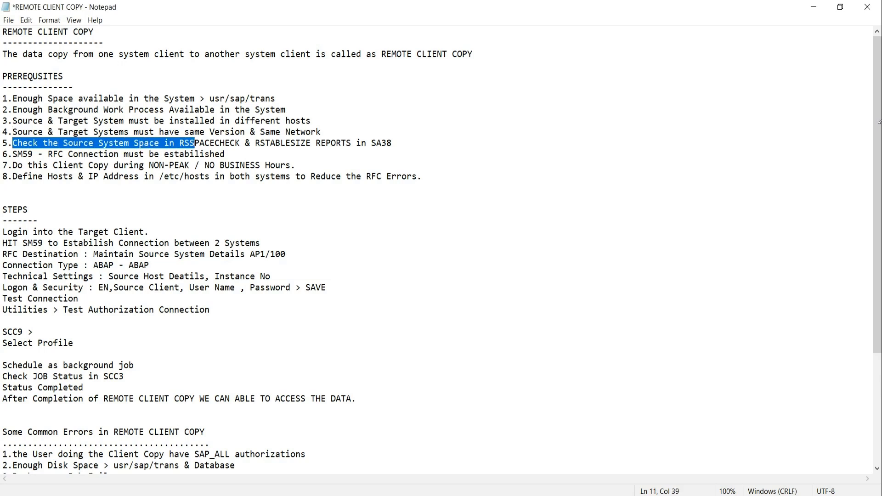
{"action": "key", "text": "Down"}
{"action": "key", "text": "End"}
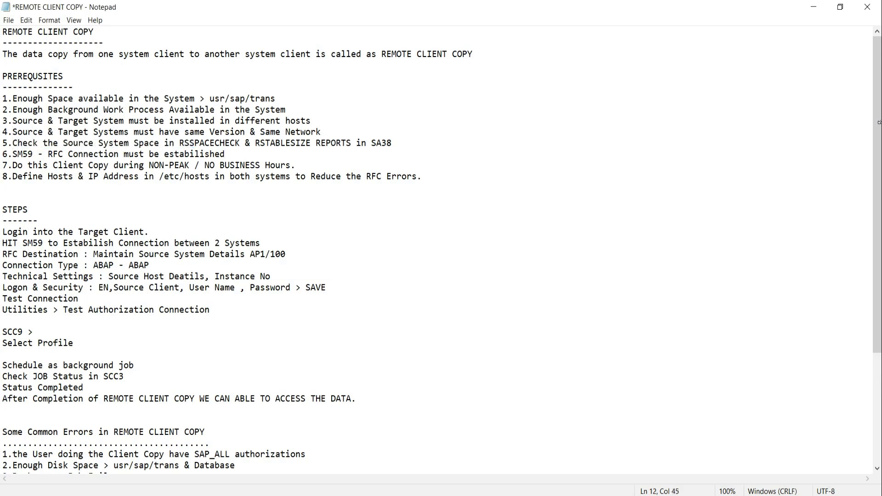
{"action": "key", "text": "Up"}
{"action": "key", "text": "ctrl+Left"}
{"action": "key", "text": "shift+Right"}
{"action": "key", "text": "shift+Right"}
{"action": "key", "text": "shift+Right"}
{"action": "key", "text": "shift+Right"}
{"action": "key", "text": "shift+Right"}
{"action": "key", "text": "shift+Right"}
{"action": "key", "text": "shift+Right"}
{"action": "key", "text": "shift+Right"}
{"action": "key", "text": "shift+Right"}
{"action": "key", "text": "shift+Right"}
{"action": "key", "text": "shift+Right"}
{"action": "key", "text": "shift+Right"}
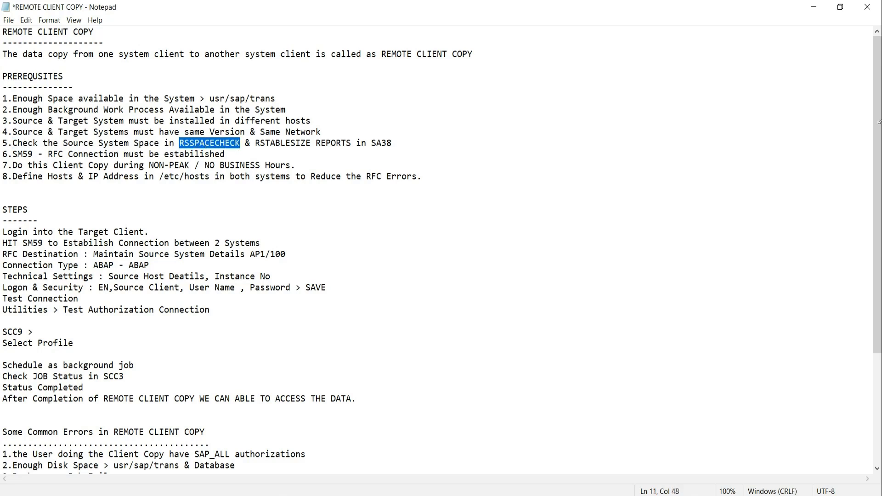
{"action": "left_click", "coordinate": [352, 143]}
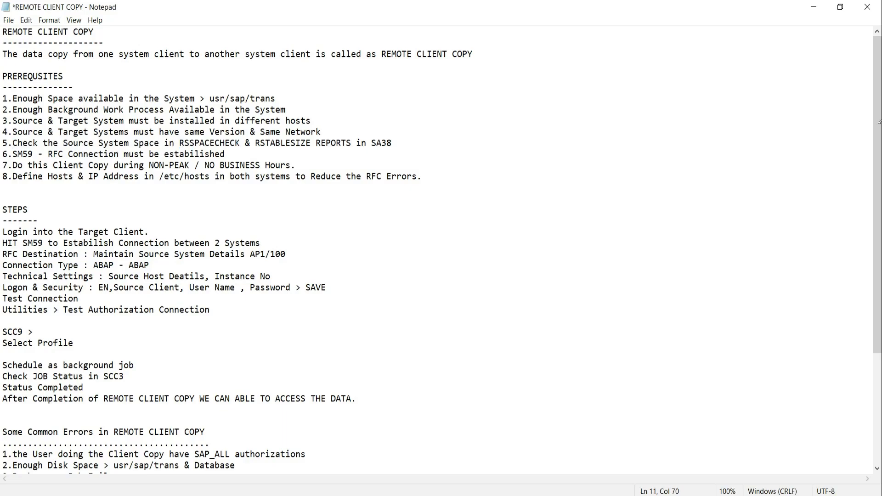
Return to the AP1 client 300 session, check its session details and start transaction SA38.
{"action": "key", "text": "alt+Tab"}
{"action": "left_click", "coordinate": [755, 10]}
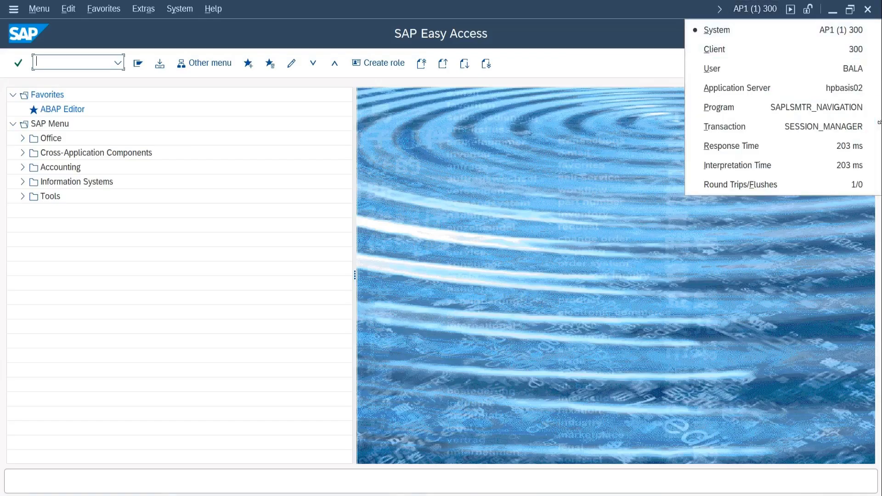
{"action": "left_click", "coordinate": [879, 123]}
{"action": "key", "text": "Caps_Lock"}
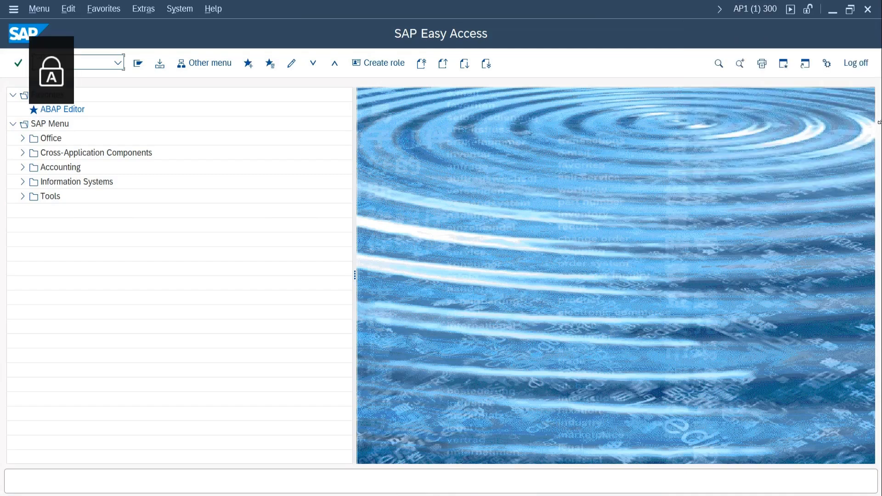
{"action": "type", "text": "SA38"}
{"action": "key", "text": "Return"}
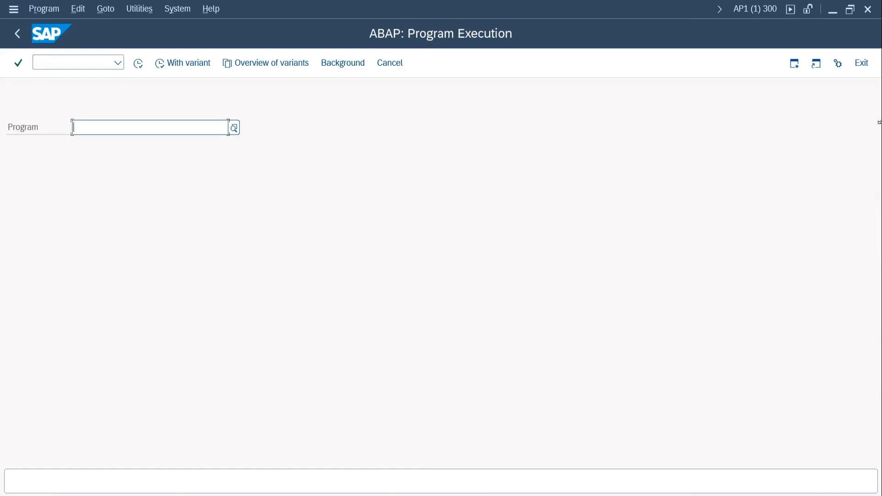
Run report RSSPACECHECK for client 300 with class L tables excluded.
{"action": "type", "text": "RSSPACECHECK"}
{"action": "key", "text": "F8"}
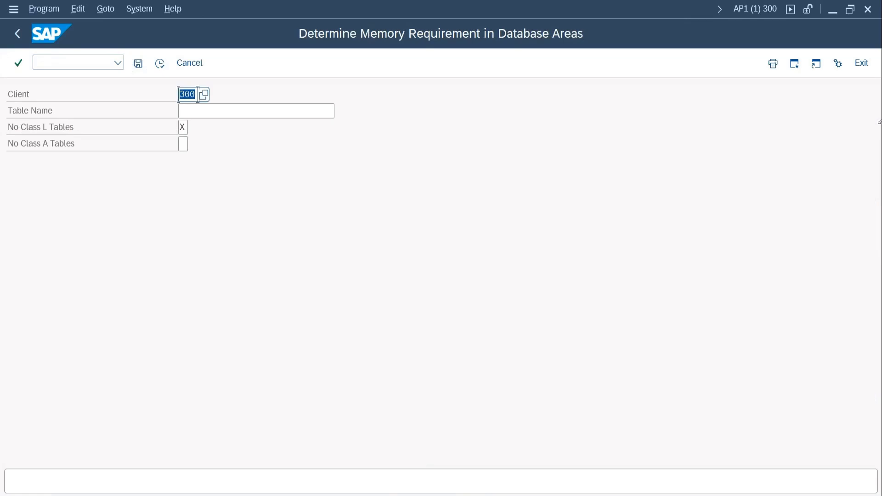
{"action": "key", "text": "F8"}
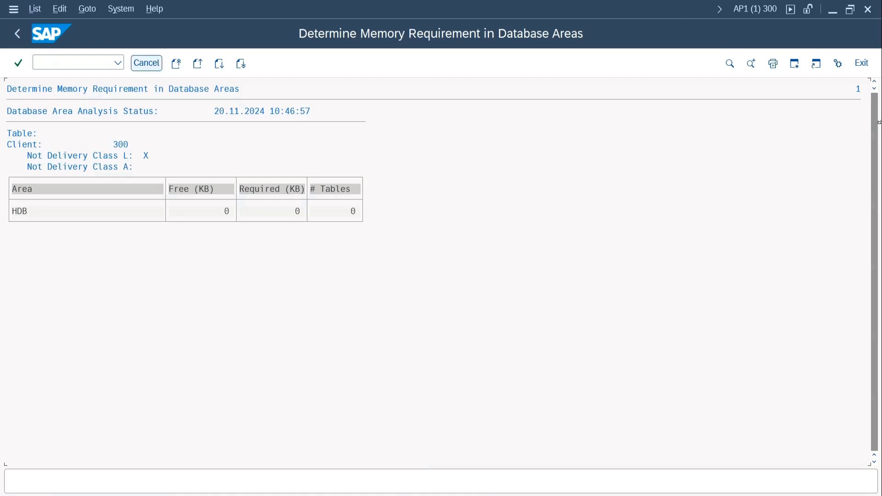
Leave the RSSPACECHECK results and run report RSTABLESIZE for client 300 with class L tables excluded.
{"action": "left_click", "coordinate": [18, 34]}
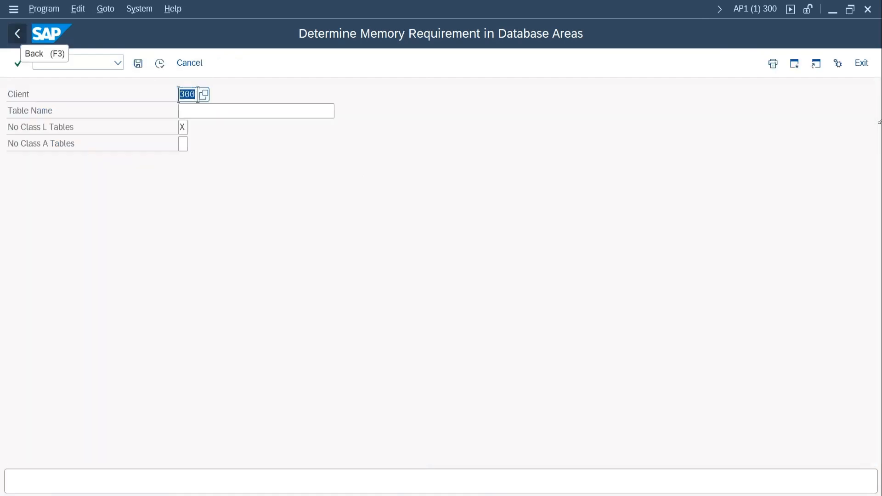
{"action": "left_click", "coordinate": [17, 34]}
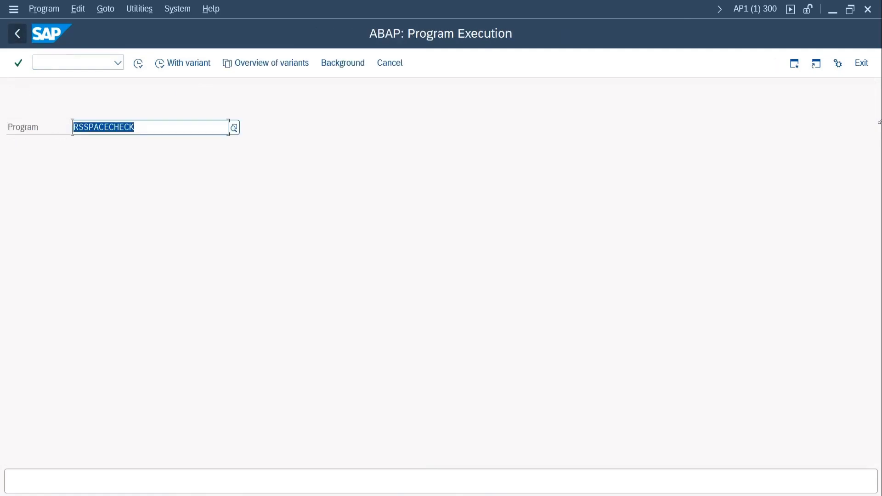
{"action": "left_click", "coordinate": [154, 127]}
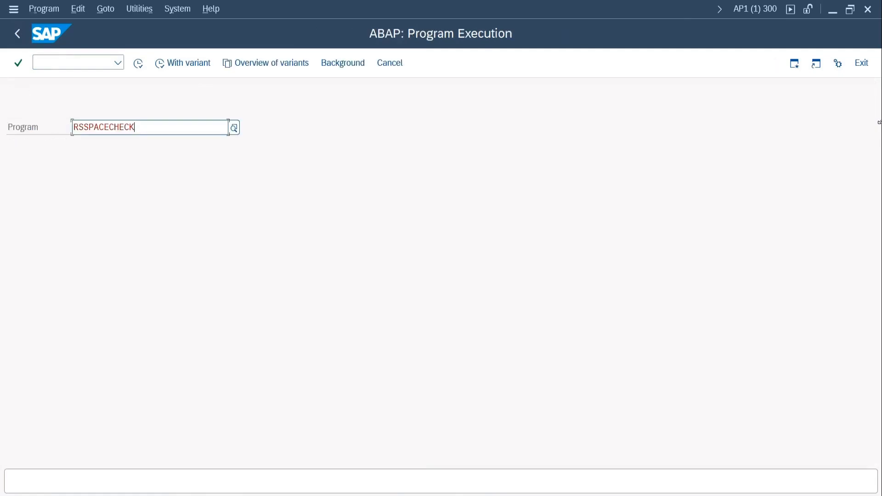
{"action": "key", "text": "BackSpace"}
{"action": "key", "text": "BackSpace"}
{"action": "key", "text": "BackSpace"}
{"action": "key", "text": "BackSpace"}
{"action": "key", "text": "BackSpace"}
{"action": "key", "text": "BackSpace"}
{"action": "key", "text": "BackSpace"}
{"action": "key", "text": "BackSpace"}
{"action": "key", "text": "BackSpace"}
{"action": "key", "text": "BackSpace"}
{"action": "key", "text": "BackSpace"}
{"action": "key", "text": "BackSpace"}
{"action": "key", "text": "Caps_Lock"}
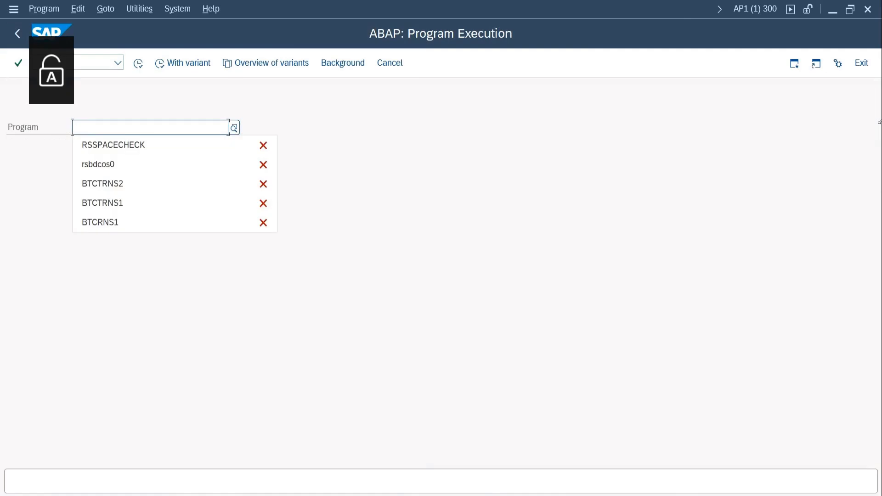
{"action": "type", "text": "RSTA"}
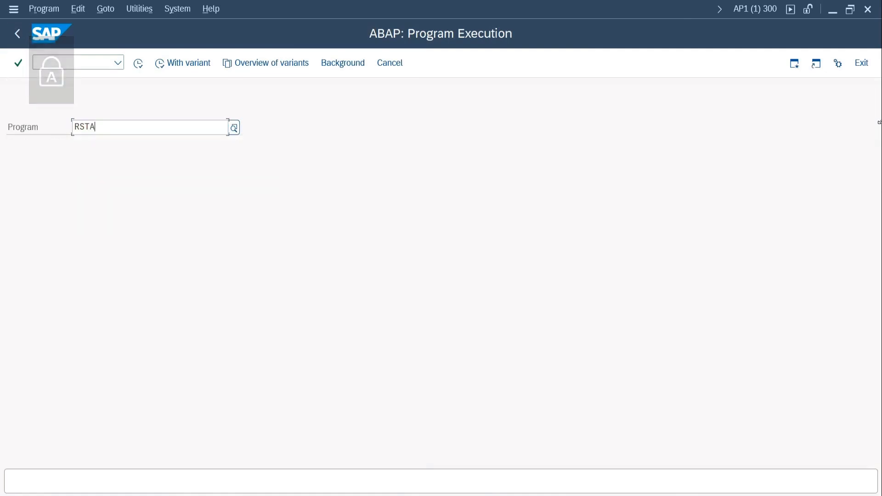
{"action": "type", "text": "BLESIZE"}
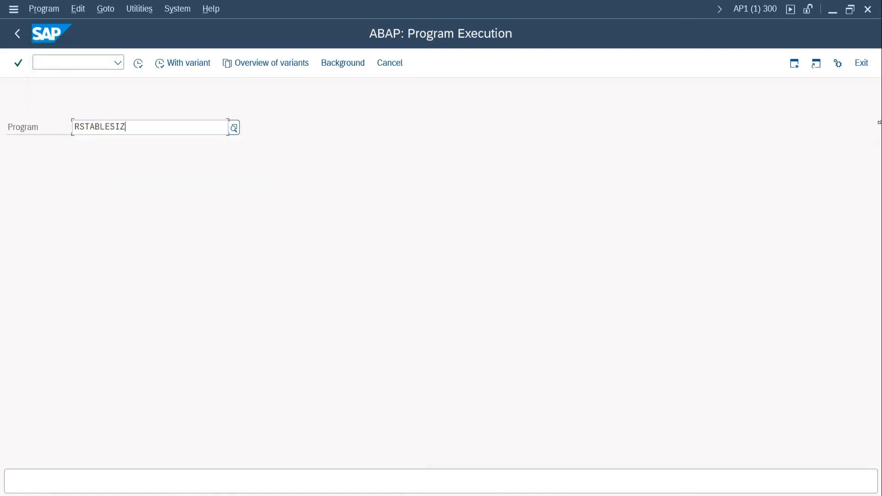
{"action": "key", "text": "F8"}
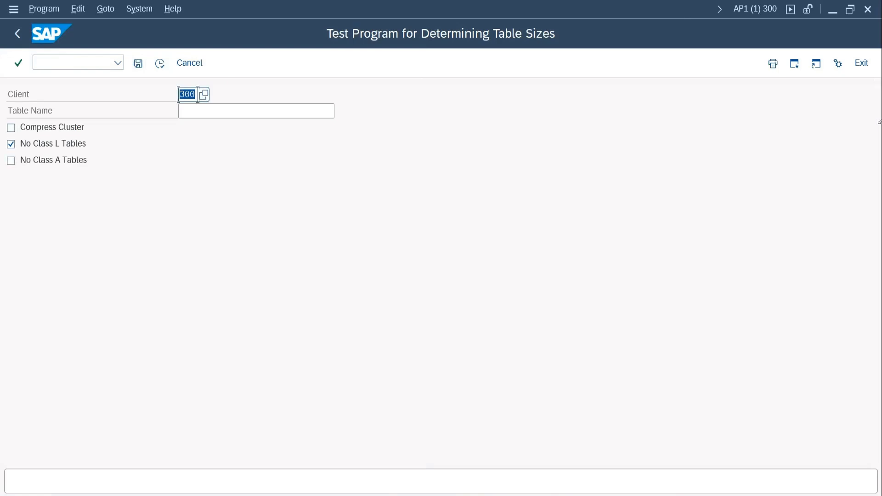
{"action": "left_click", "coordinate": [160, 63]}
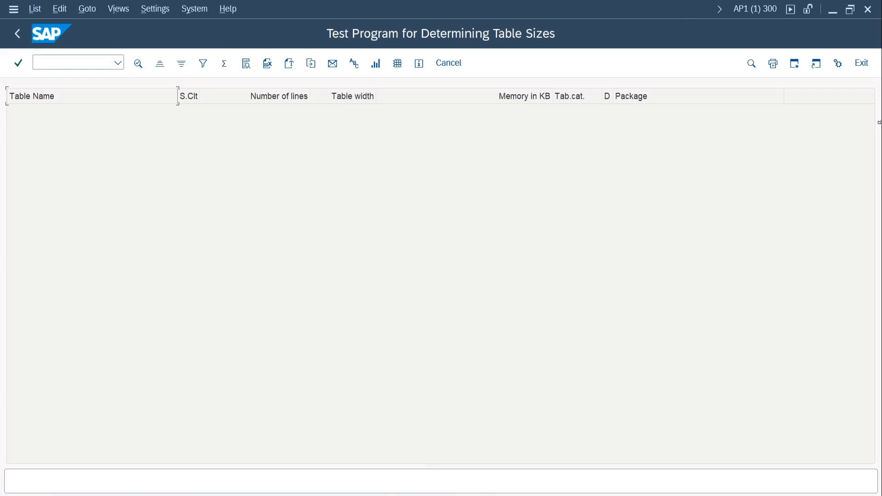
Switch to the Notepad prerequisites list, followed by the remote client copy diagram of source AP1 and target AP2.
{"action": "key", "text": "alt+Tab"}
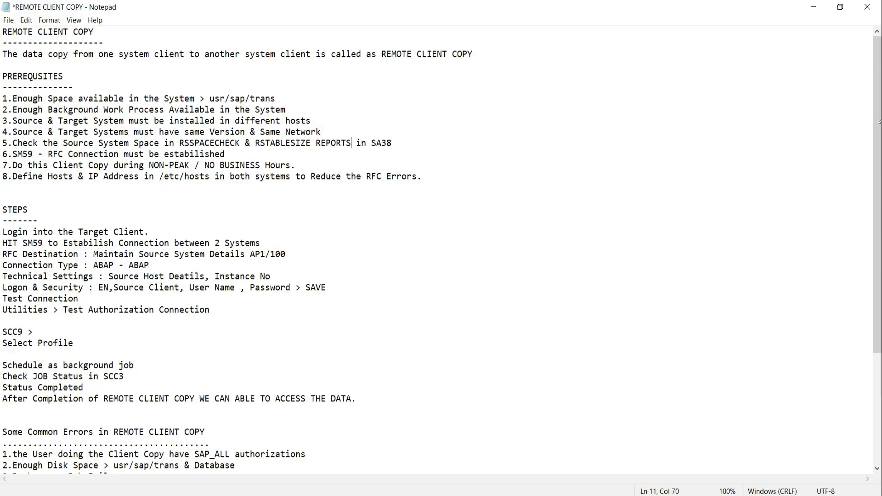
{"action": "key", "text": "alt+Tab"}
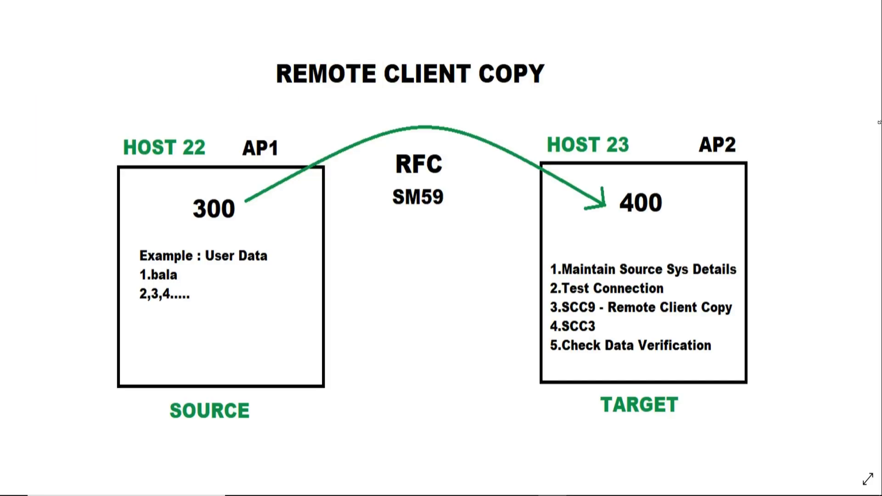